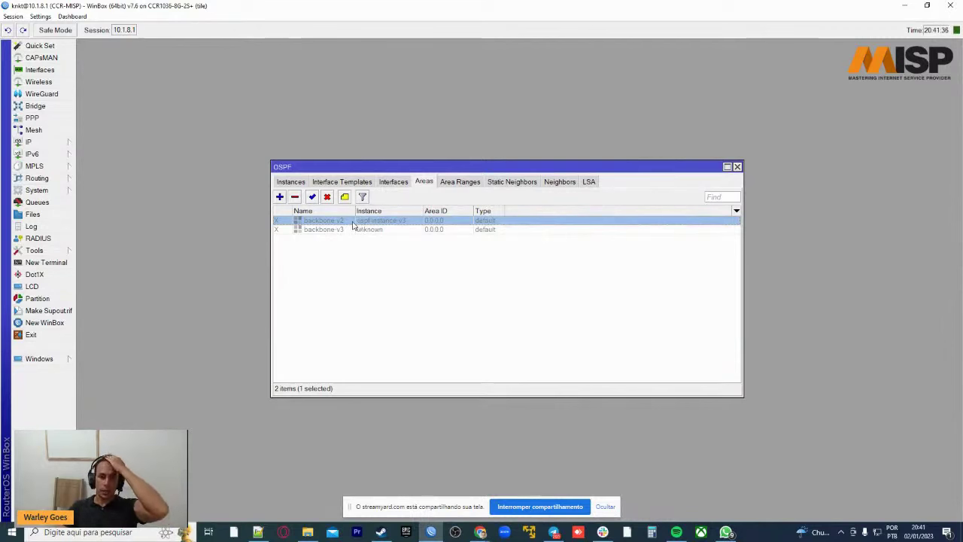
# Replace the two disabled backbone areas with a new OSPF area named ospf-area-v2 on ospf-instance-v2, keeping Area ID 0.0.0.0.
pyautogui.moveTo(338, 231); pyautogui.dragTo(464, 223)
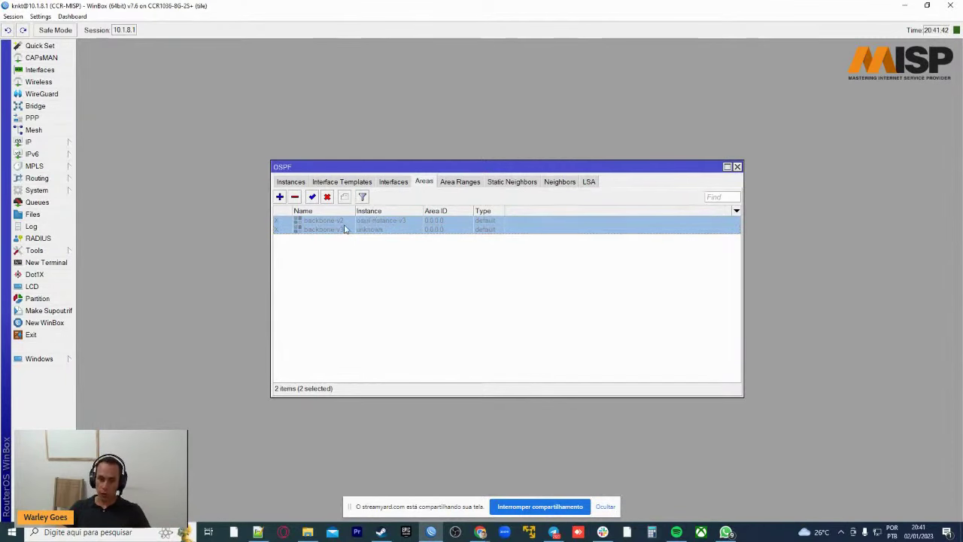
pyautogui.click(295, 198)
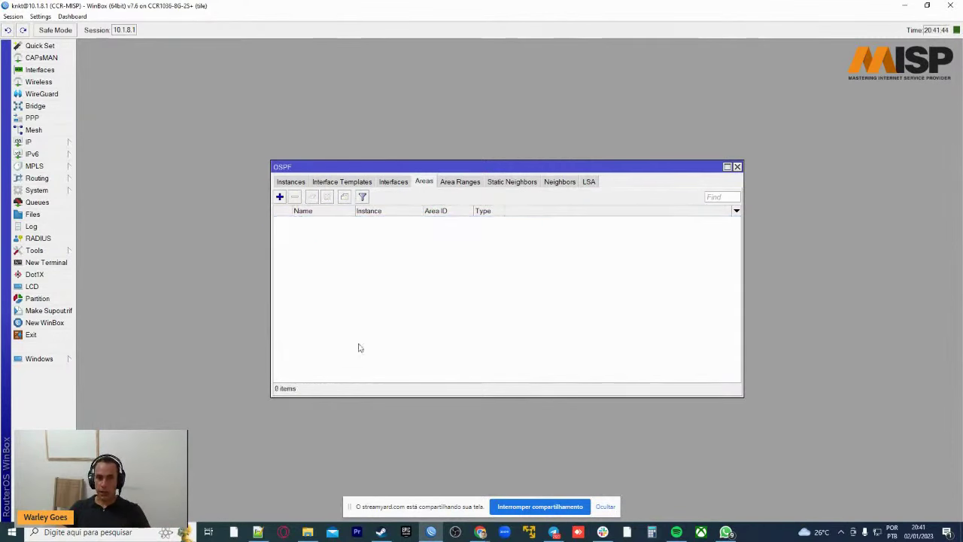
pyautogui.click(279, 196)
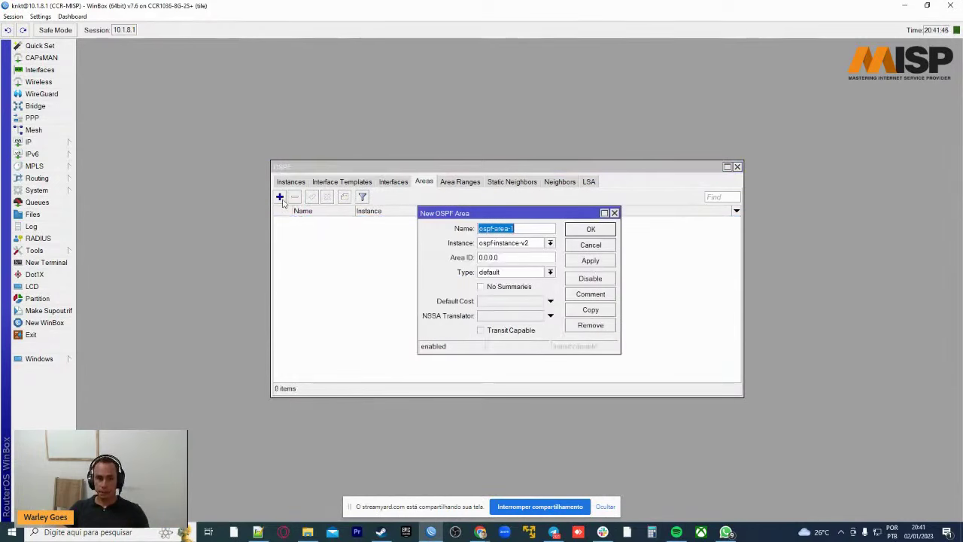
pyautogui.click(512, 228)
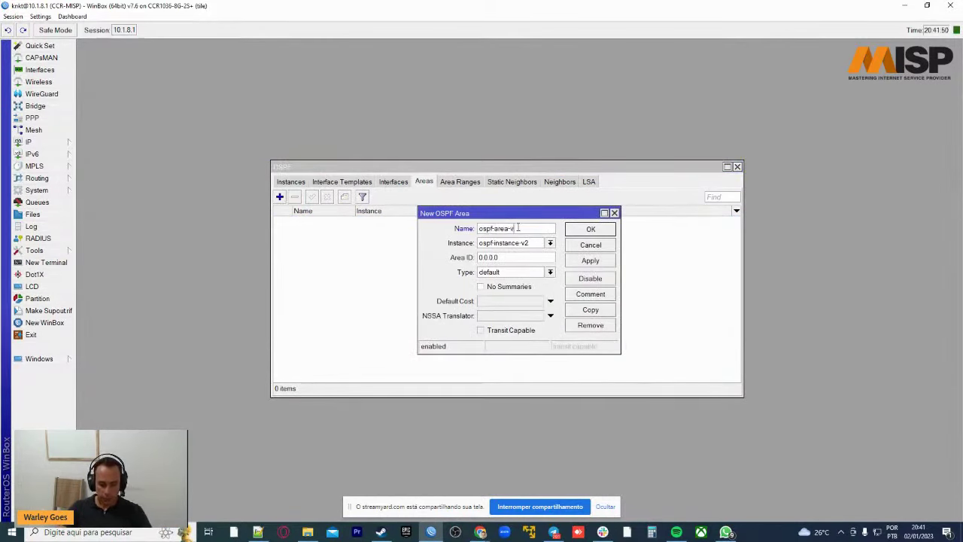
pyautogui.write('v2')
pyautogui.click(553, 245)
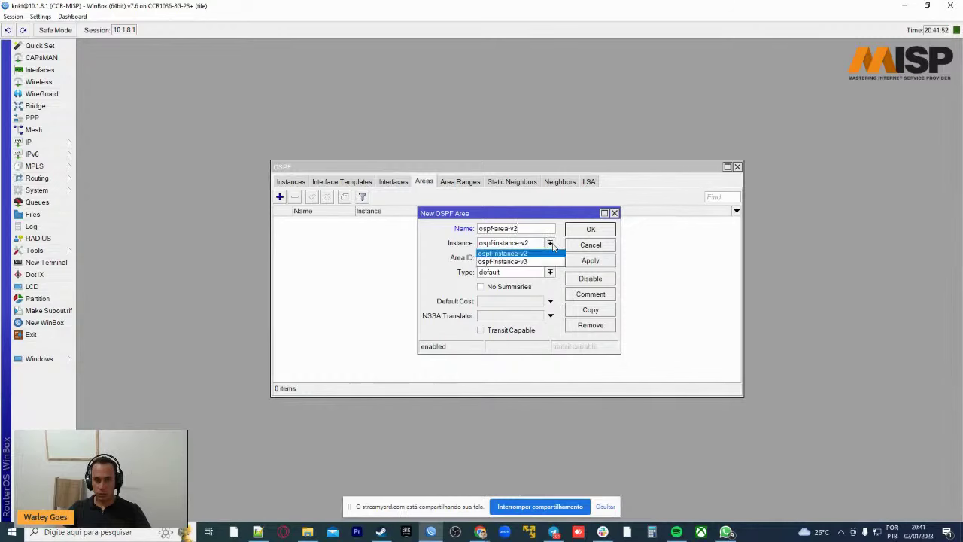
pyautogui.click(503, 251)
pyautogui.click(521, 257)
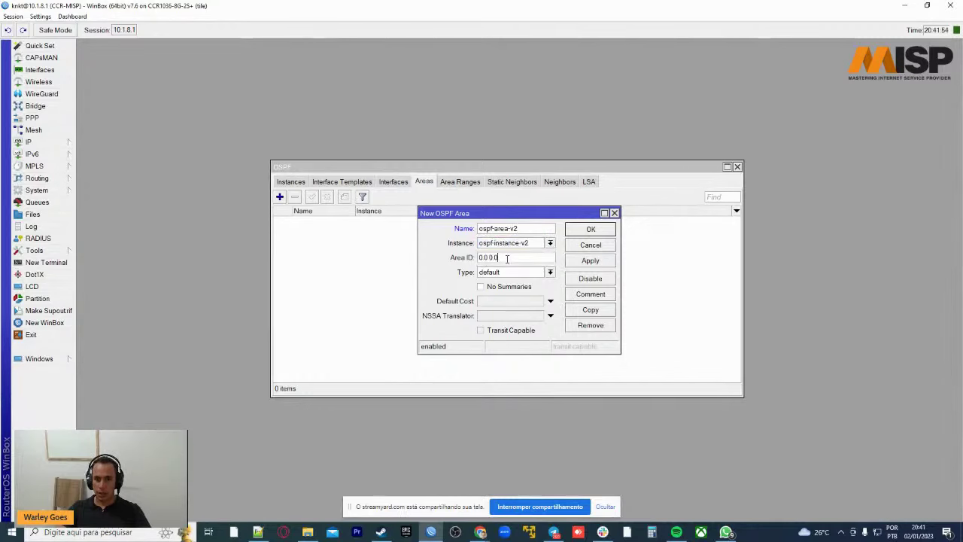
pyautogui.doubleClick(521, 257)
pyautogui.click(521, 256)
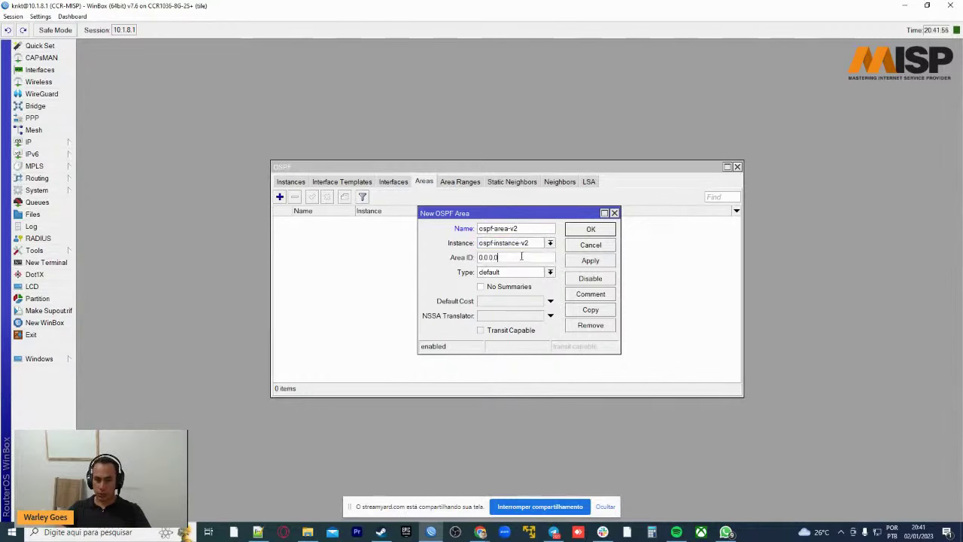
pyautogui.click(593, 229)
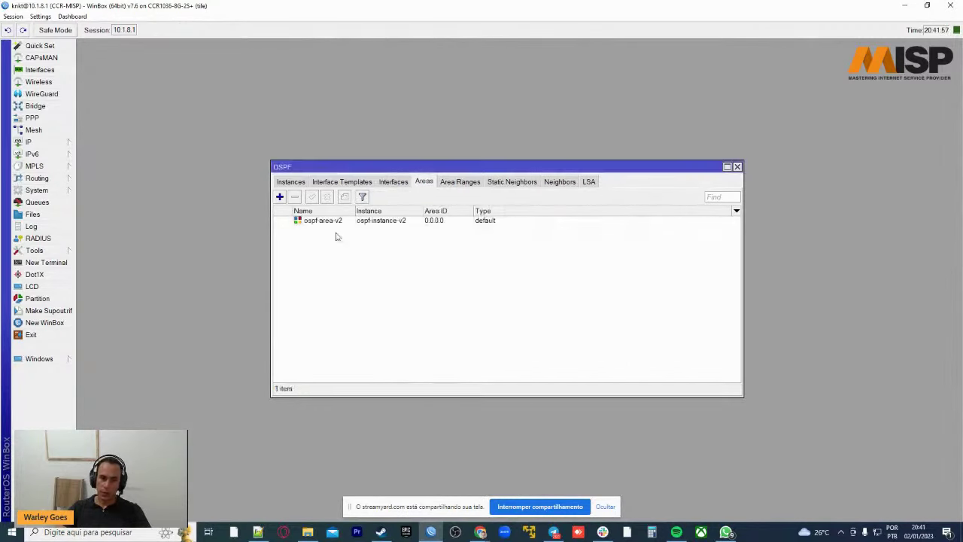
# Add a second OSPF area named ospf-area-v3 assigned to ospf-instance-v3.
pyautogui.click(280, 196)
pyautogui.click(550, 241)
pyautogui.click(520, 263)
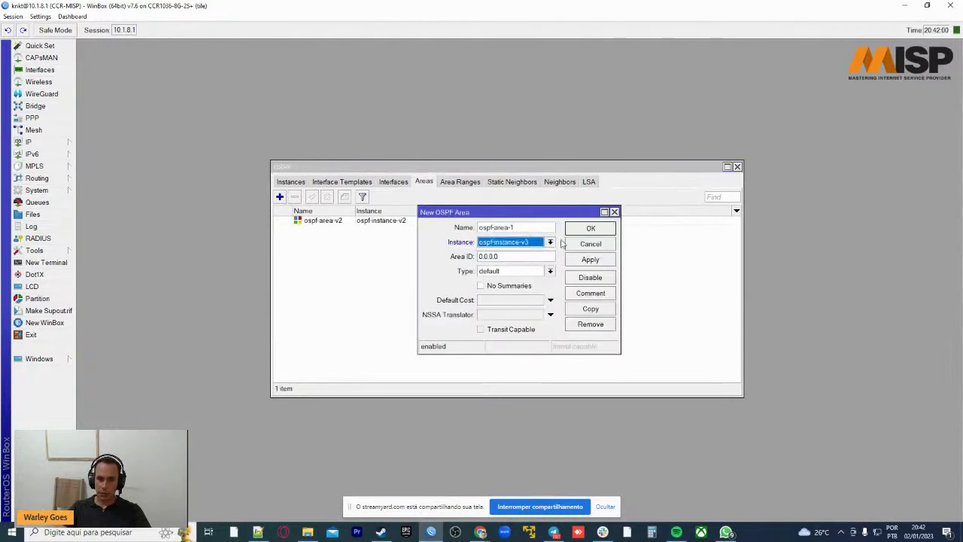
pyautogui.click(526, 227)
pyautogui.press('BackSpace')
pyautogui.write('v3')
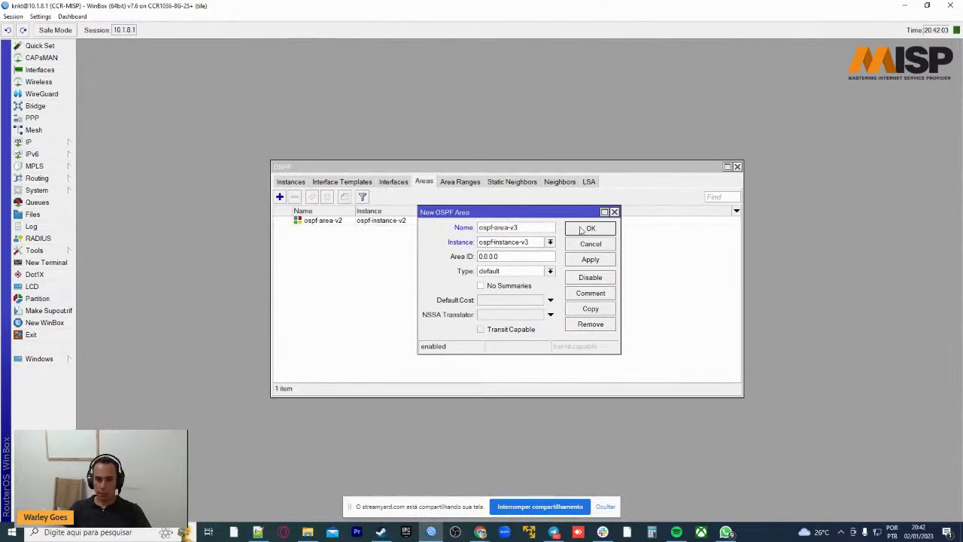
pyautogui.click(583, 229)
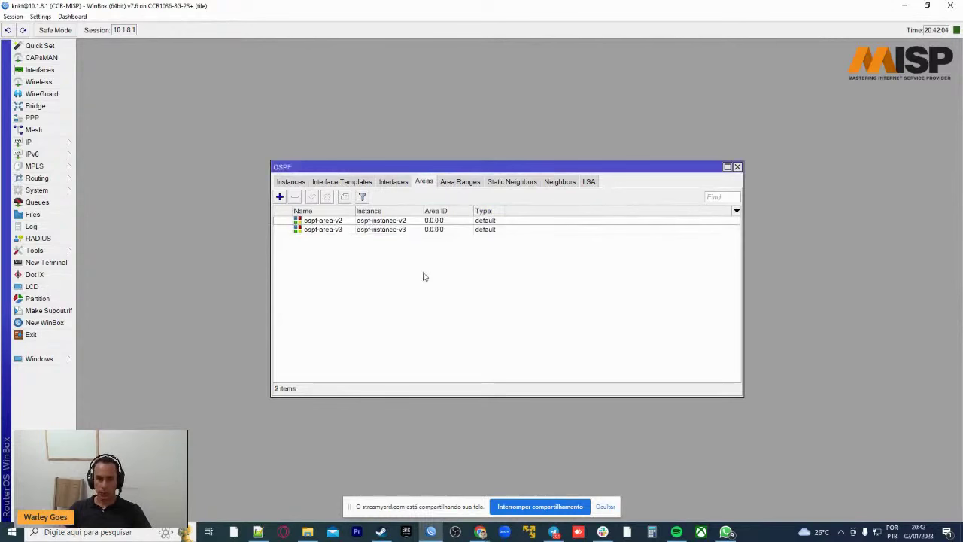
# Review the v2 and v3 areas with their assigned instances, and check the OSPF instances list.
pyautogui.click(387, 221)
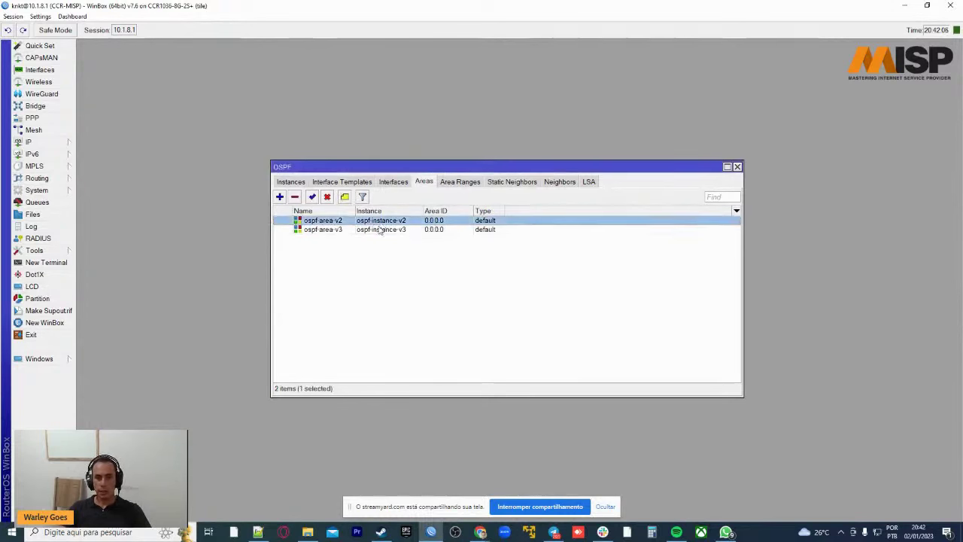
pyautogui.keyDown('shift'); pyautogui.click(380, 230); pyautogui.keyUp('shift')
pyautogui.click(400, 295)
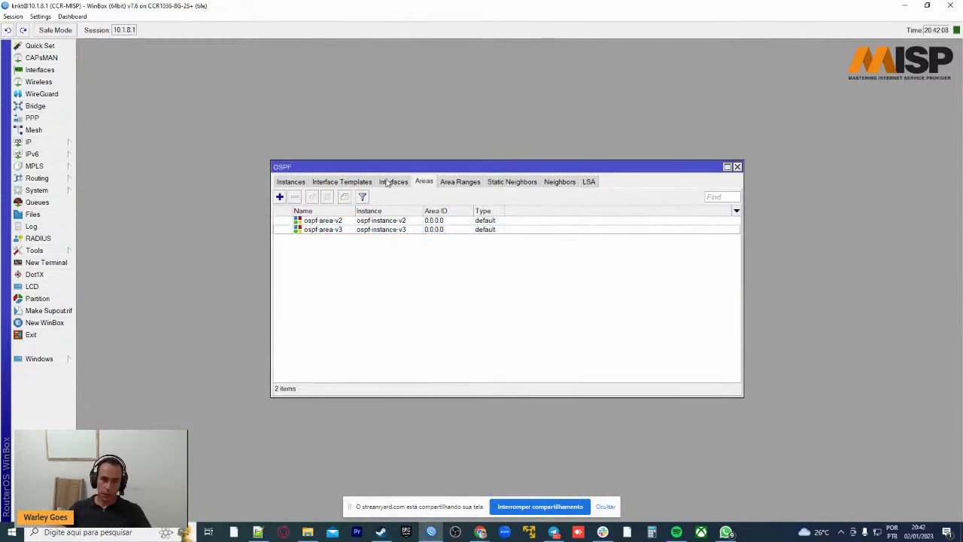
pyautogui.click(338, 222)
pyautogui.keyDown('shift'); pyautogui.click(336, 230); pyautogui.keyUp('shift')
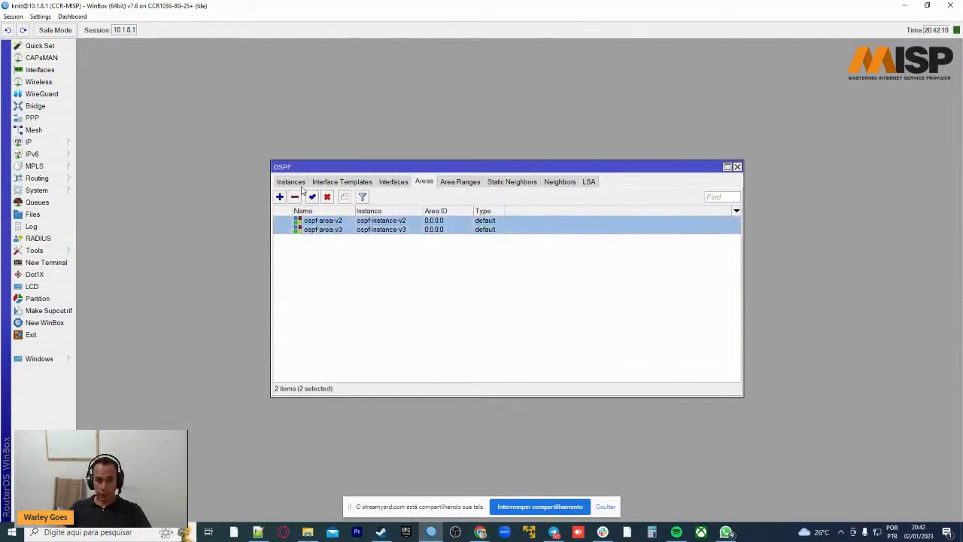
pyautogui.click(292, 182)
pyautogui.click(396, 287)
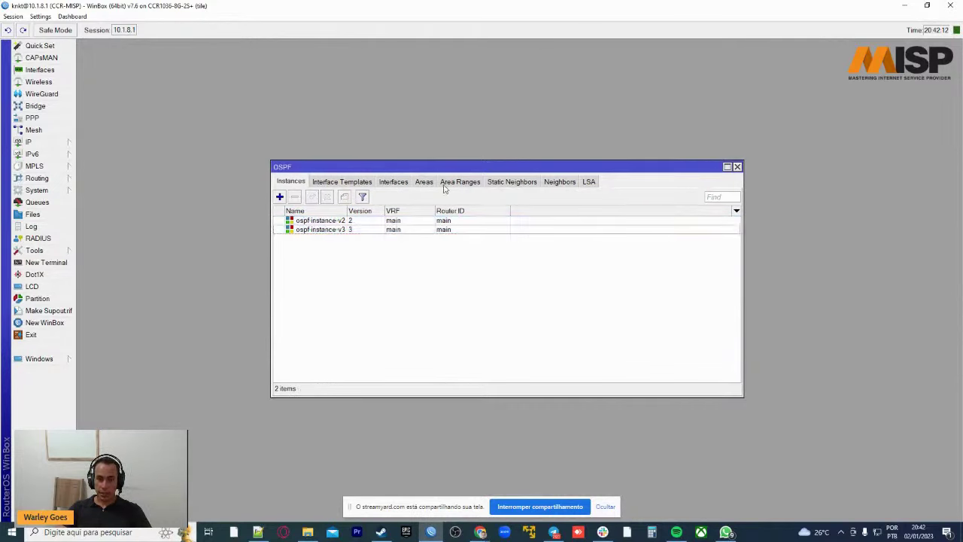
pyautogui.click(349, 182)
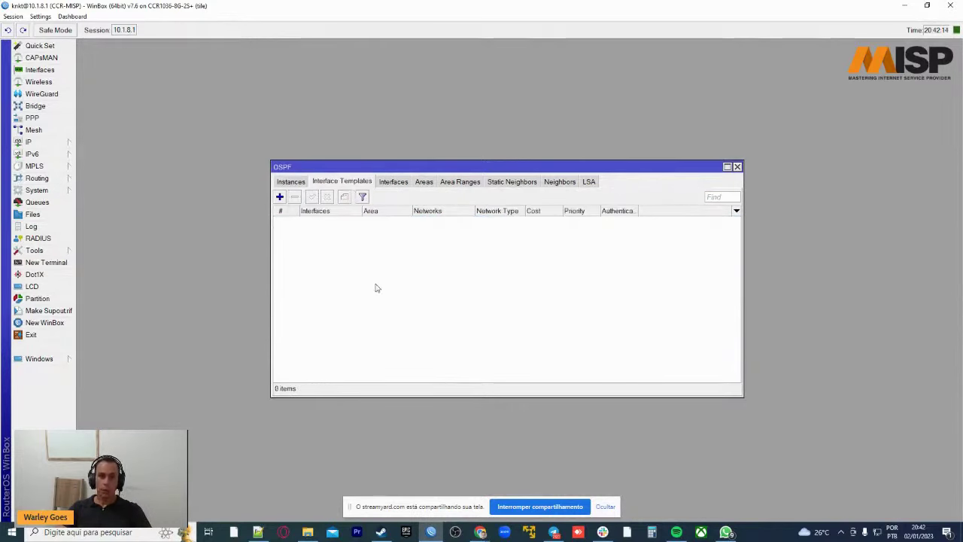
pyautogui.click(280, 198)
pyautogui.moveTo(504, 130); pyautogui.dragTo(426, 213)
pyautogui.click(544, 212)
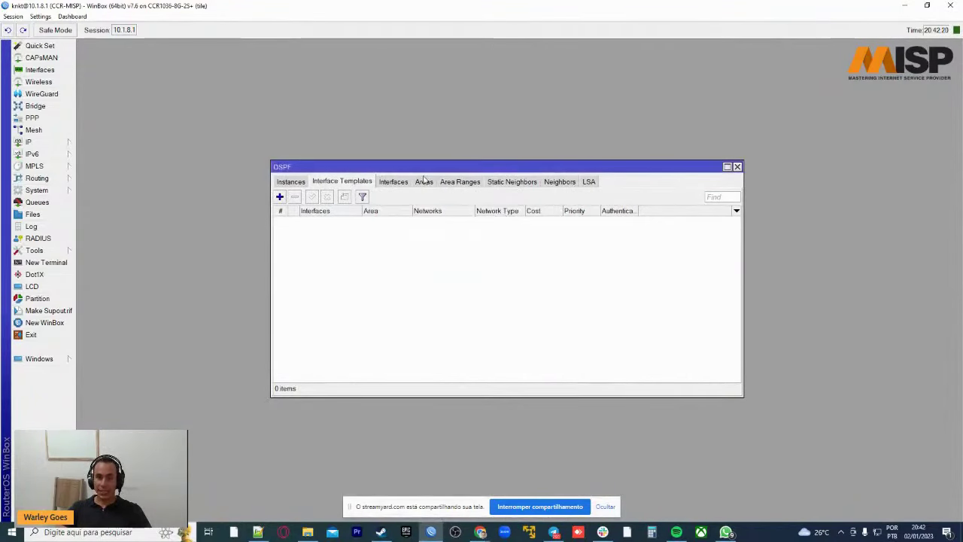
# Look through the OSPF area ranges, static neighbors, LSA, areas and instances, and return to the interface templates.
pyautogui.click(460, 182)
pyautogui.click(512, 181)
pyautogui.click(588, 181)
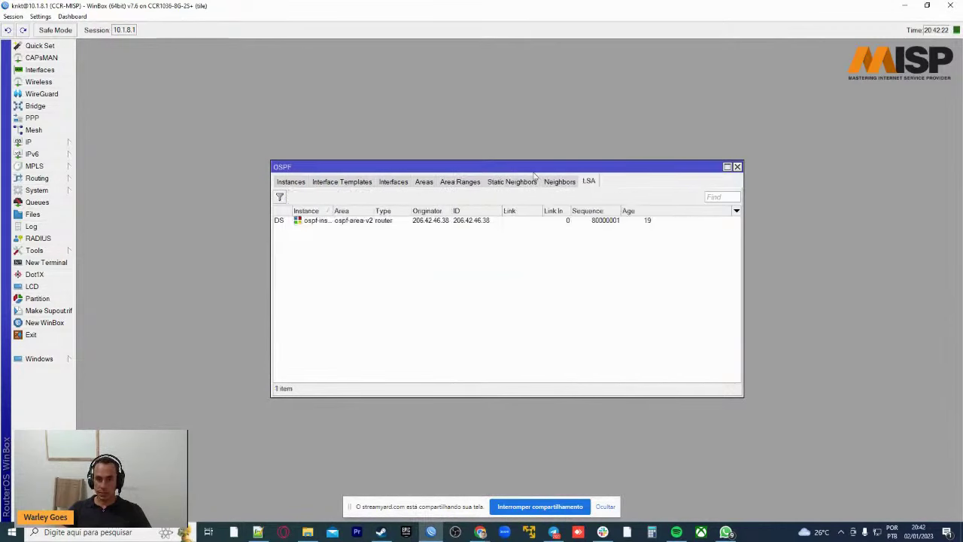
pyautogui.click(512, 182)
pyautogui.click(424, 181)
pyautogui.click(342, 182)
pyautogui.click(290, 181)
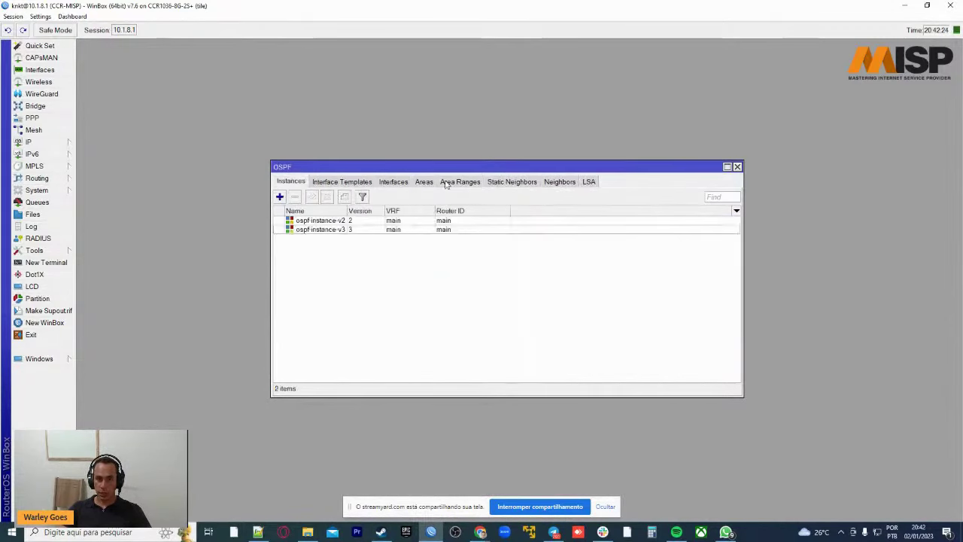
pyautogui.click(592, 182)
pyautogui.click(337, 180)
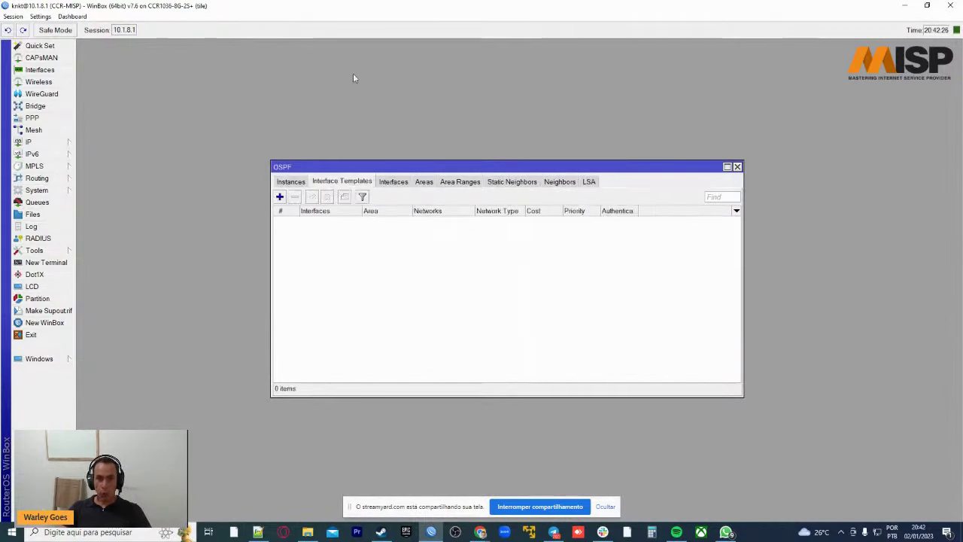
pyautogui.click(280, 197)
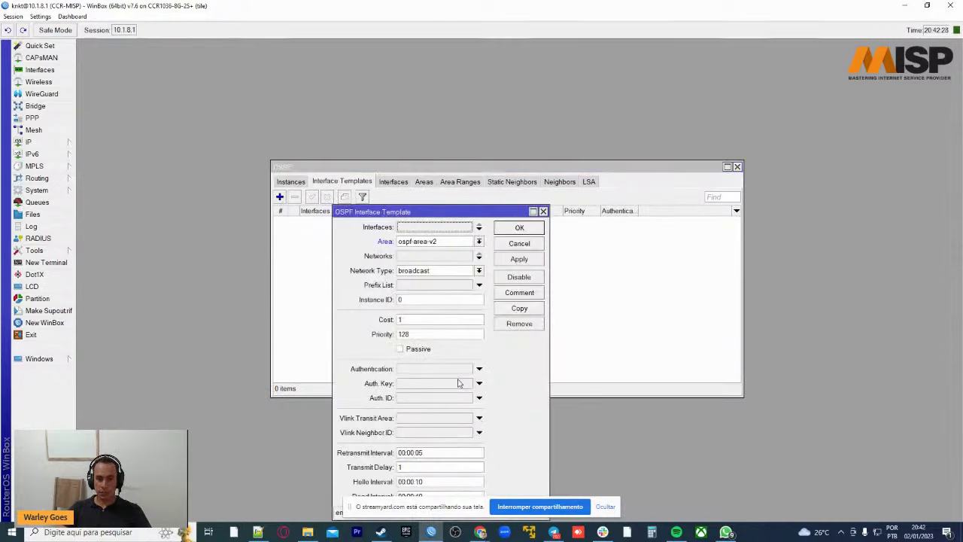
pyautogui.moveTo(431, 206); pyautogui.dragTo(491, 168)
pyautogui.click(602, 169)
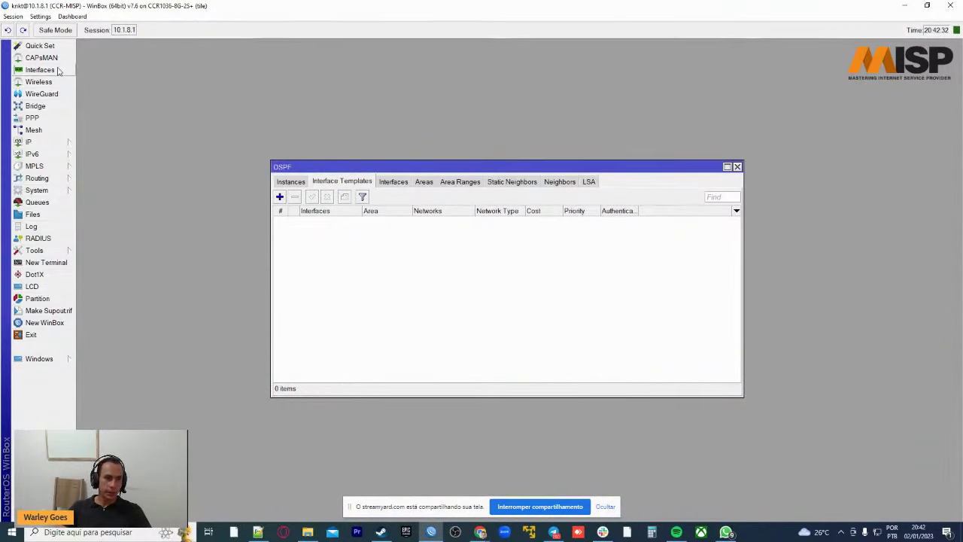
# Check the ether4 port in the router's interface list and close the list.
pyautogui.click(49, 70)
pyautogui.click(128, 143)
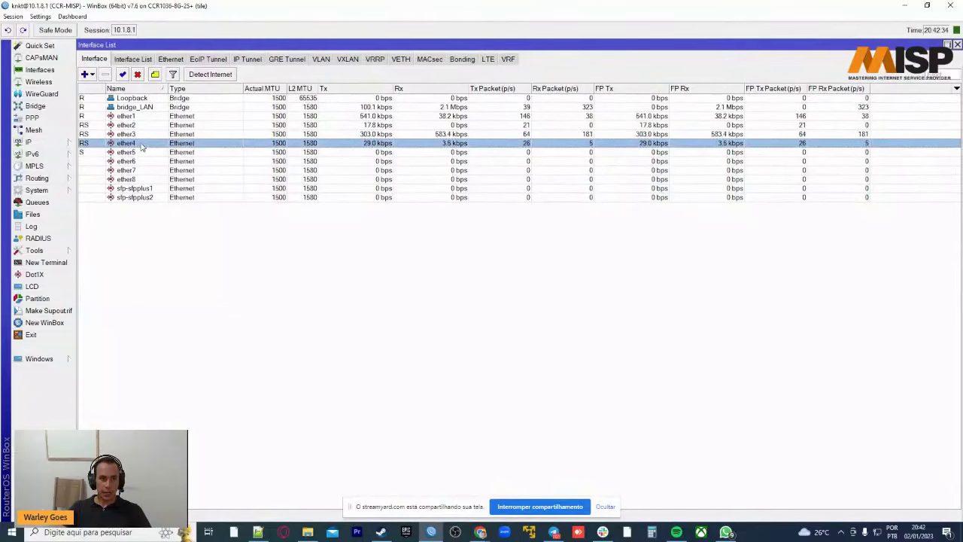
pyautogui.click(958, 45)
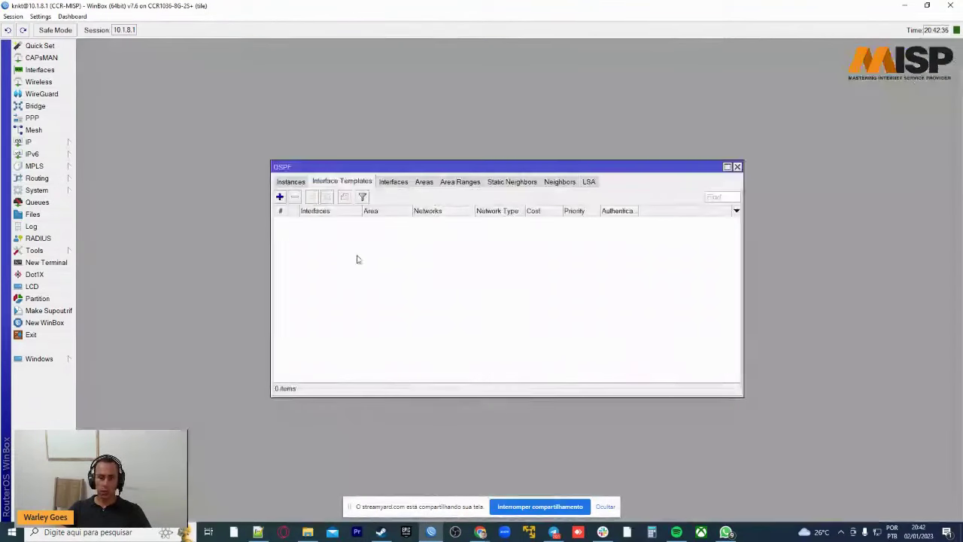
# Start a new OSPF interface template for interface ether4 in area ospf-area-v2.
pyautogui.click(280, 197)
pyautogui.click(522, 192)
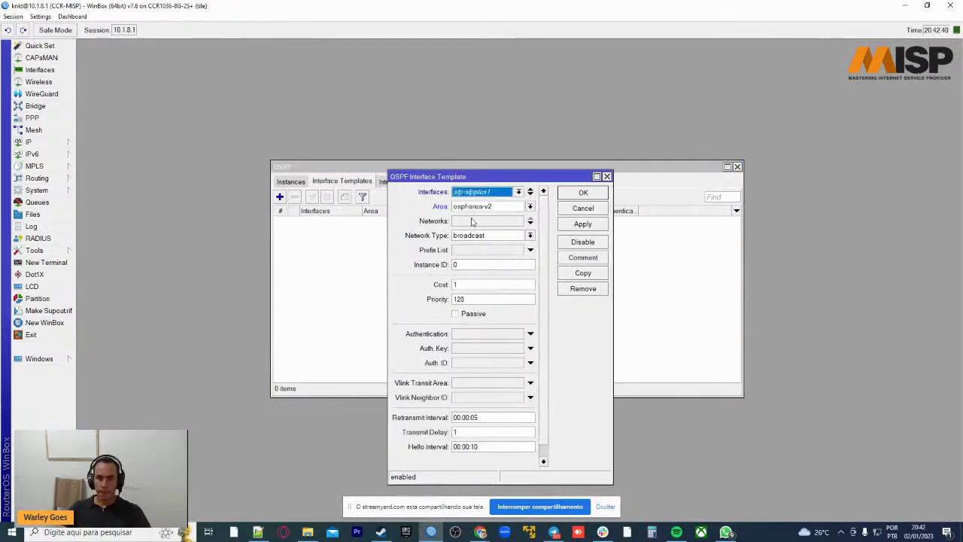
pyautogui.click(507, 194)
pyautogui.click(478, 266)
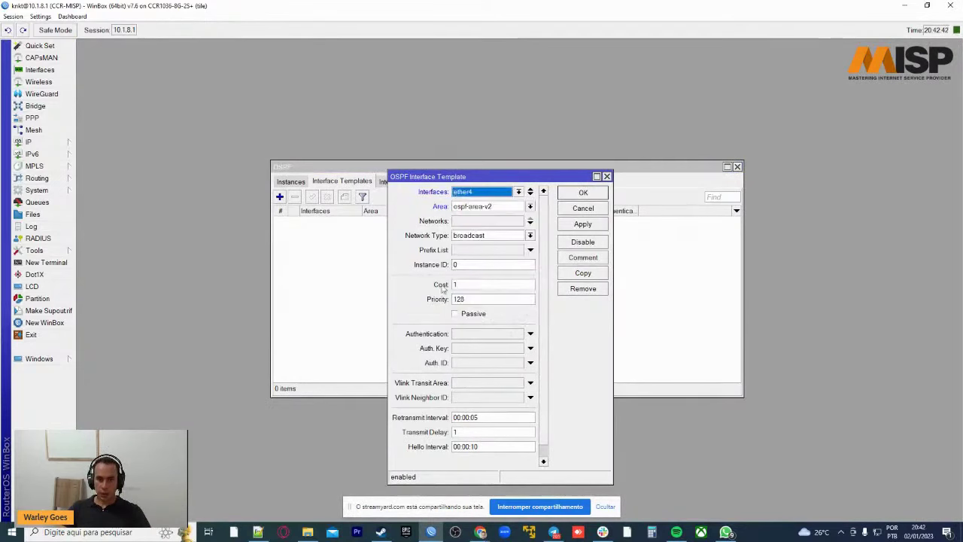
pyautogui.click(517, 208)
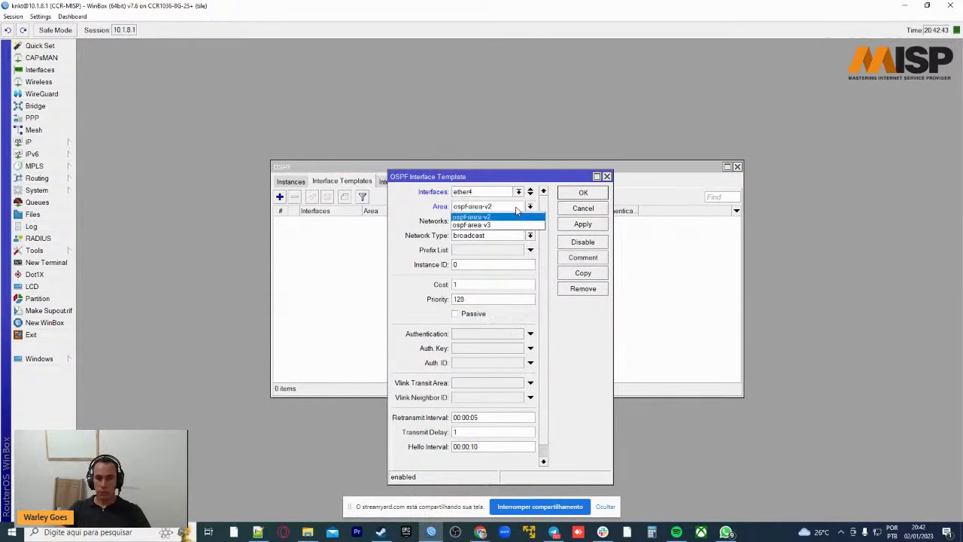
pyautogui.click(474, 217)
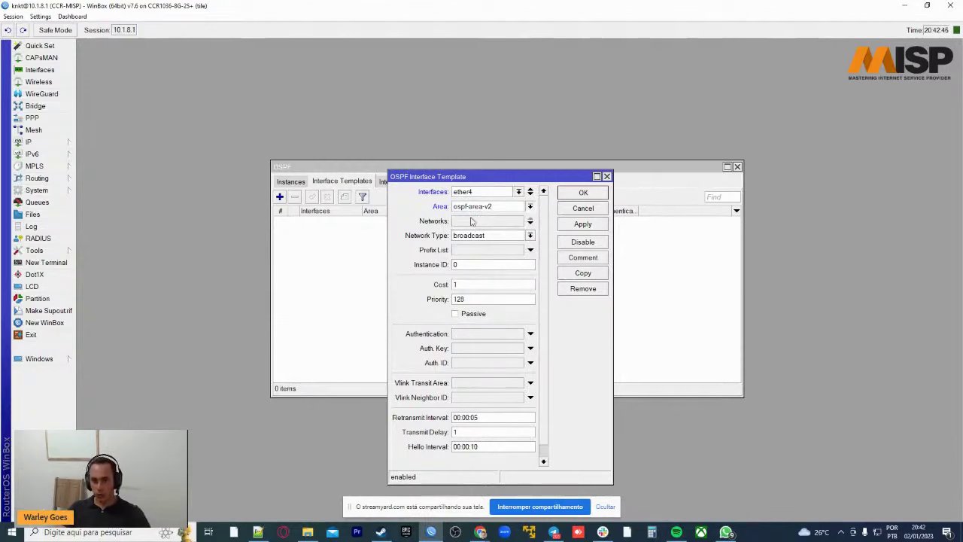
# Set the template's network to 172.16.0.0/29 and its network type to ptp, and save the template.
pyautogui.click(500, 221)
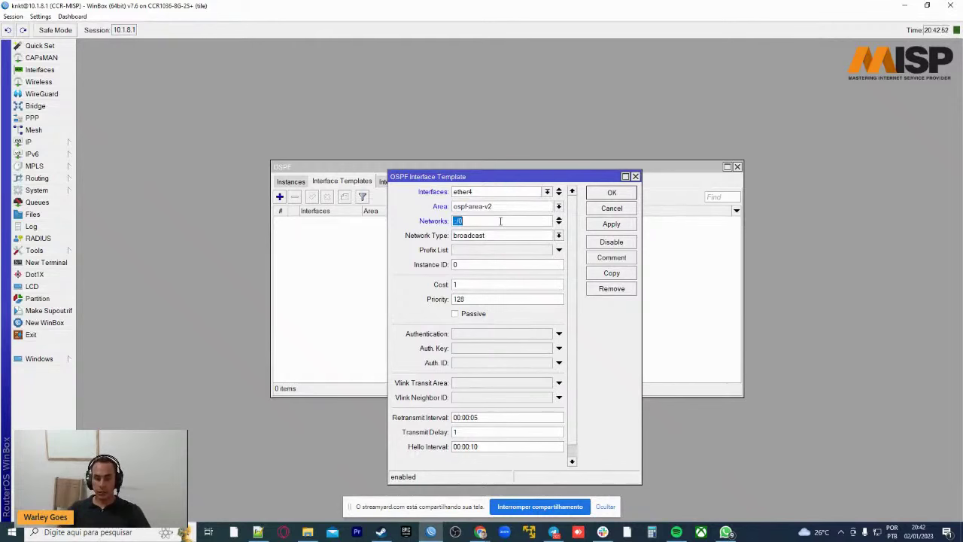
pyautogui.write('172')
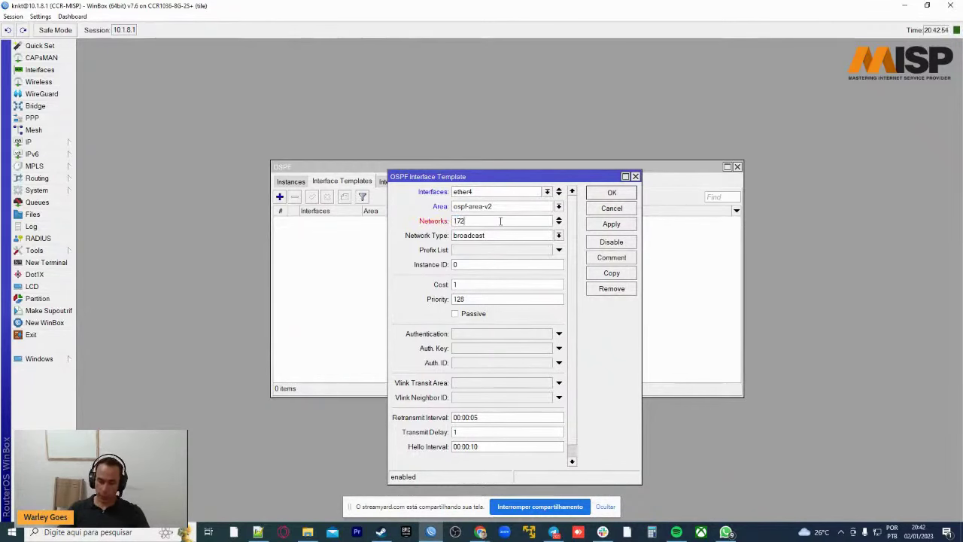
pyautogui.write('.16.0.0')
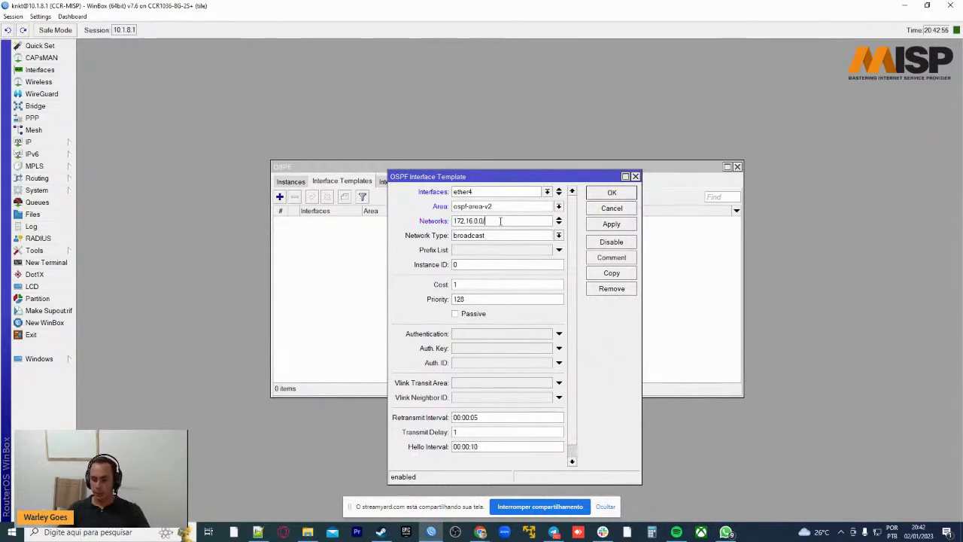
pyautogui.write('/29')
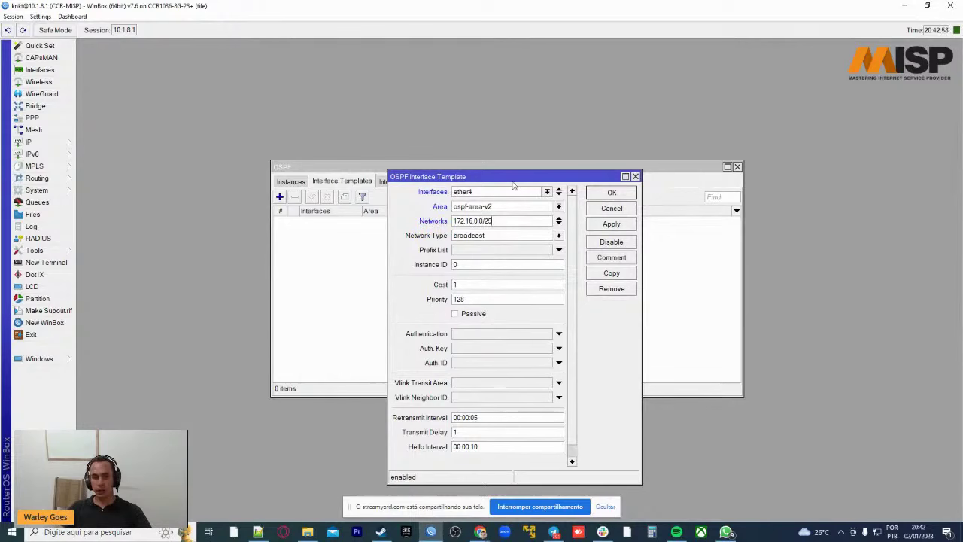
pyautogui.click(536, 236)
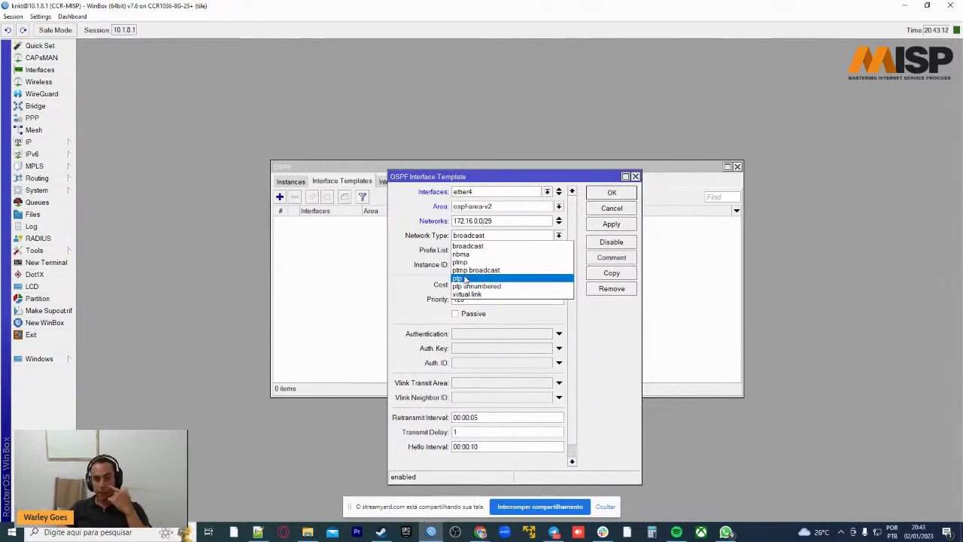
pyautogui.click(460, 278)
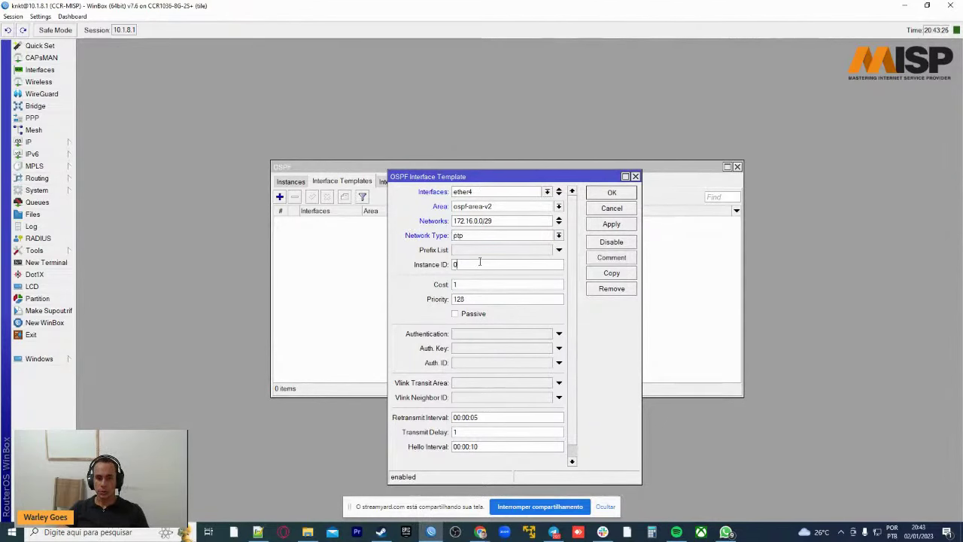
pyautogui.click(605, 193)
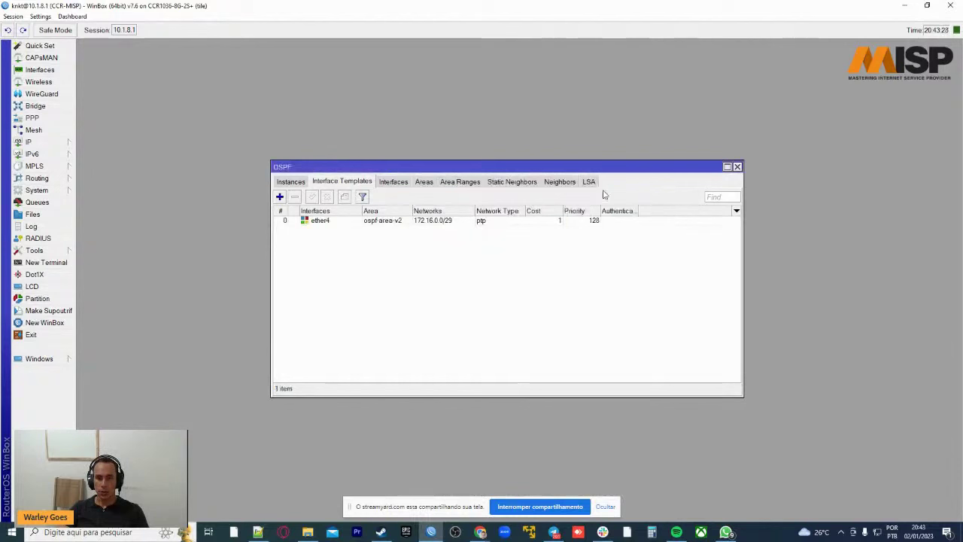
# Set the router ID of the OSPF instance ospf-instance-v2 to 10.1.0.1 and save the instance.
pyautogui.click(352, 223)
pyautogui.click(291, 181)
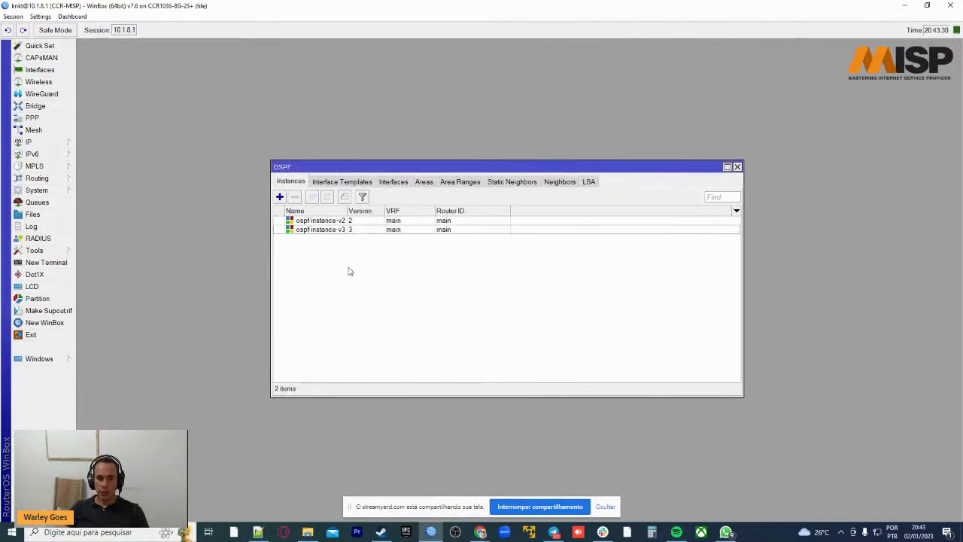
pyautogui.doubleClick(344, 221)
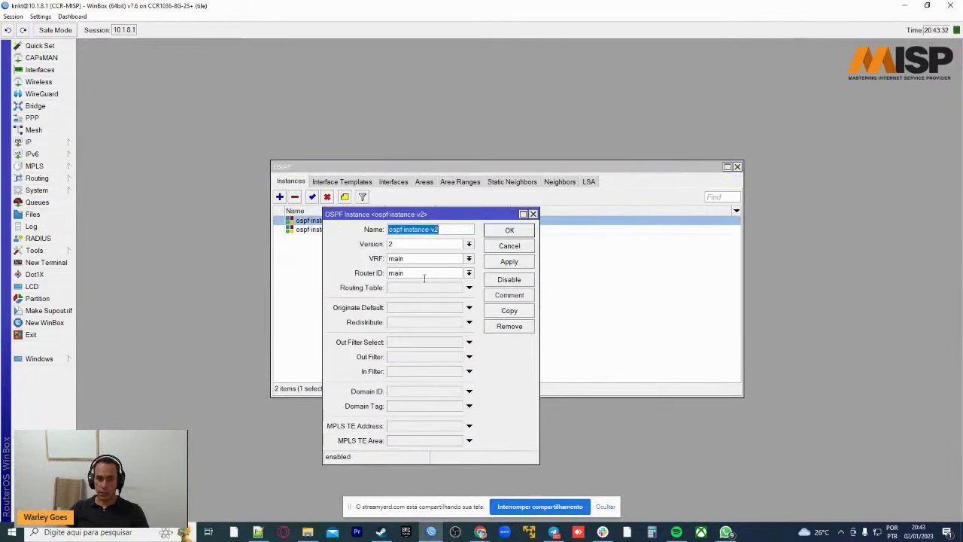
pyautogui.click(425, 274)
pyautogui.click(470, 273)
pyautogui.click(470, 274)
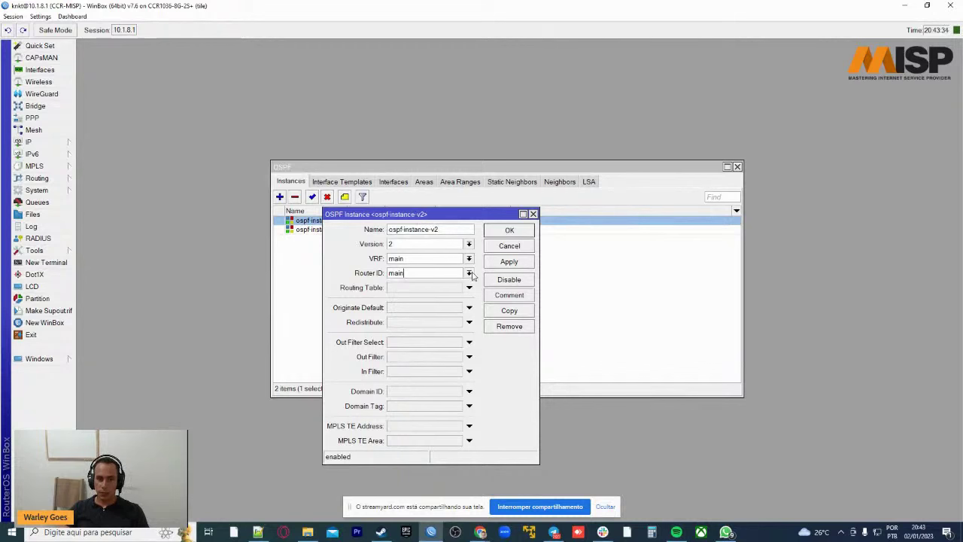
pyautogui.moveTo(422, 272); pyautogui.dragTo(321, 266)
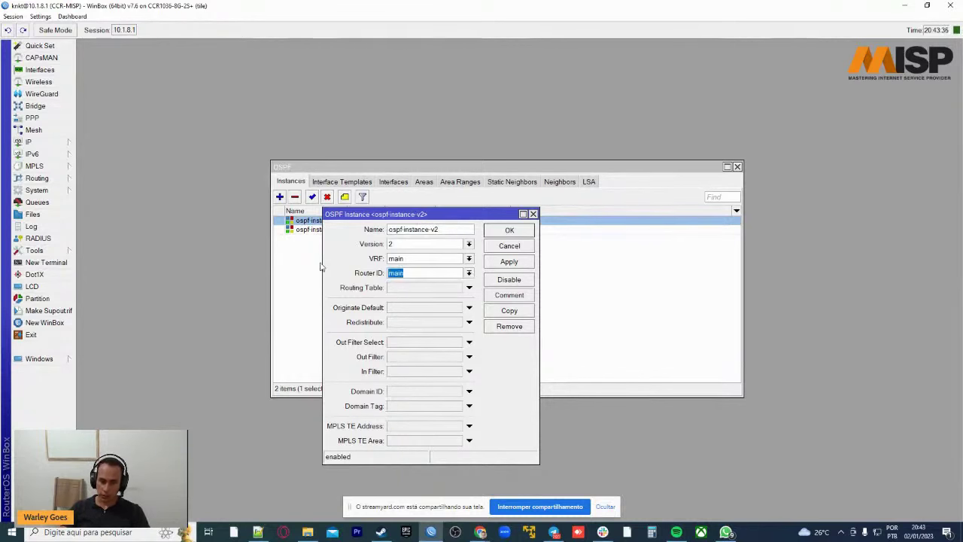
pyautogui.write('10.1.0.1')
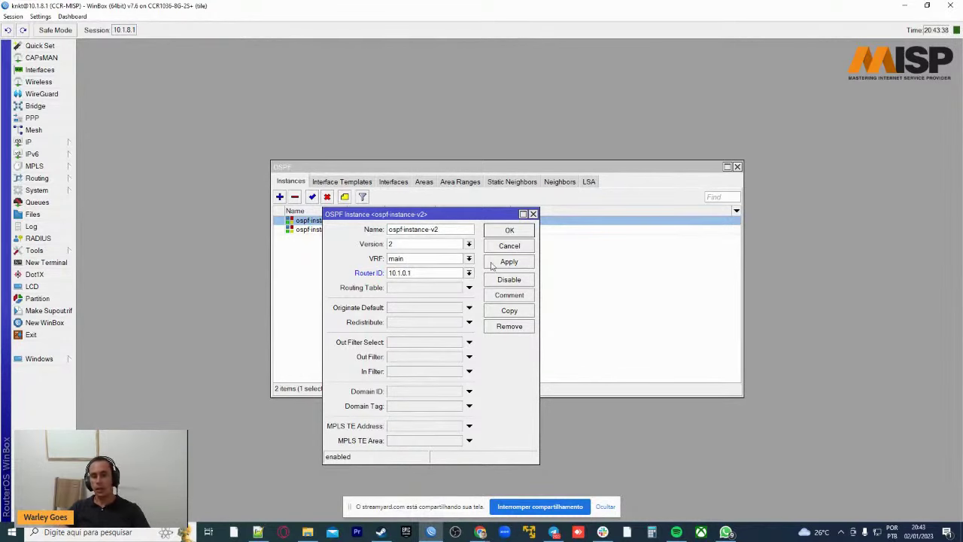
pyautogui.moveTo(482, 213); pyautogui.dragTo(529, 211)
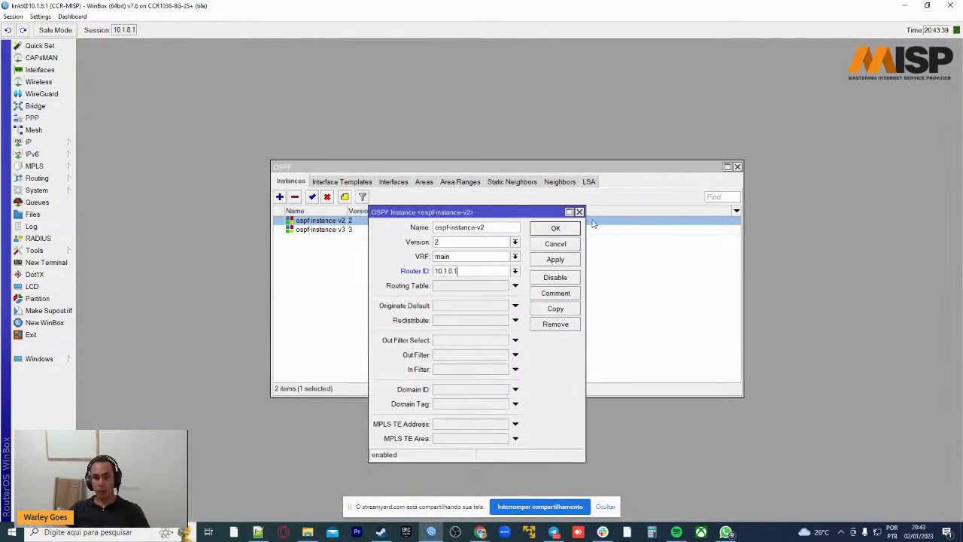
pyautogui.click(554, 230)
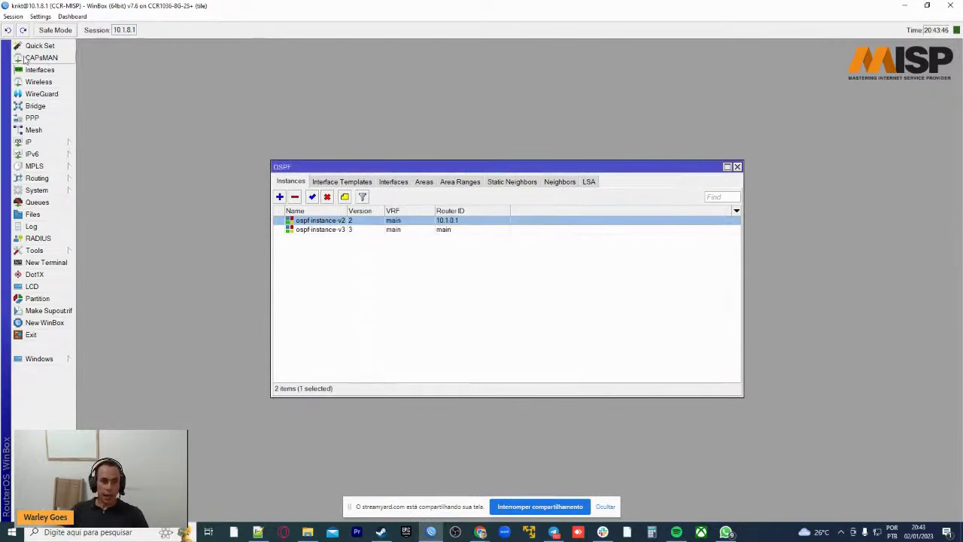
# Check the Loopback bridge in the router's bridge list and its settings without adding another bridge.
pyautogui.click(38, 106)
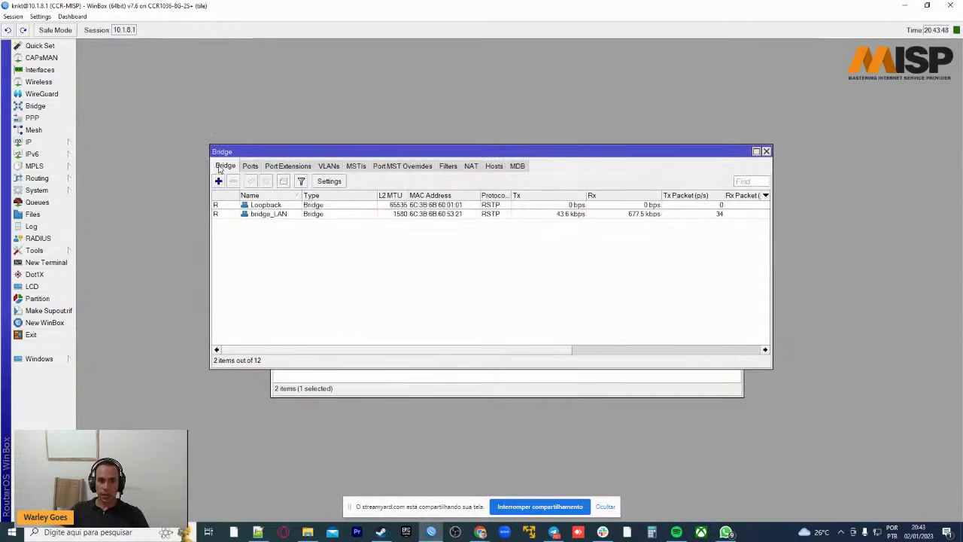
pyautogui.click(300, 206)
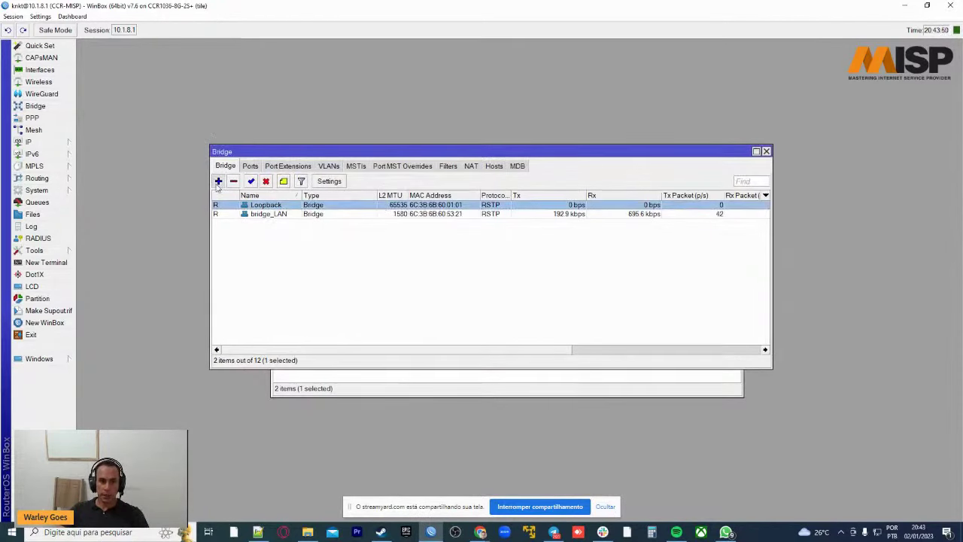
pyautogui.click(219, 182)
pyautogui.click(396, 128)
pyautogui.click(662, 145)
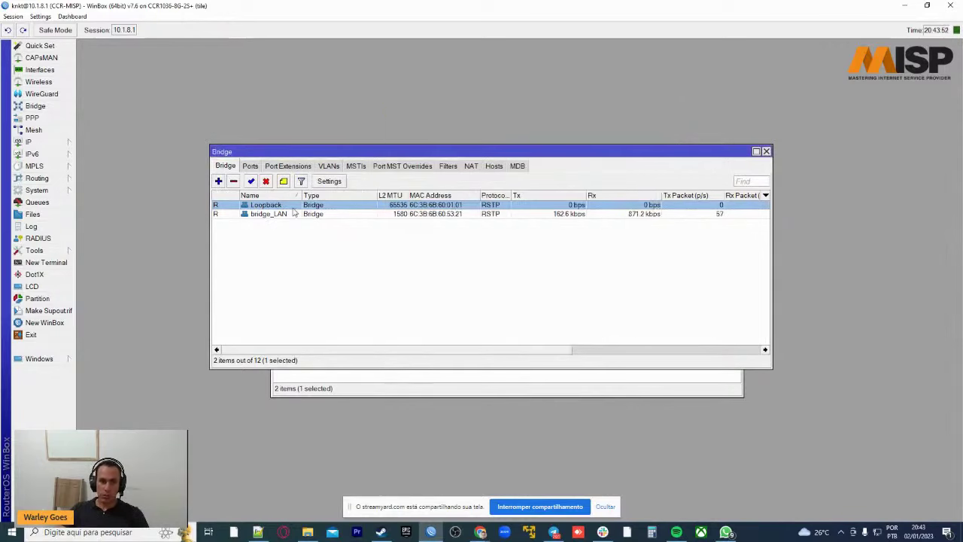
pyautogui.doubleClick(271, 205)
pyautogui.click(656, 129)
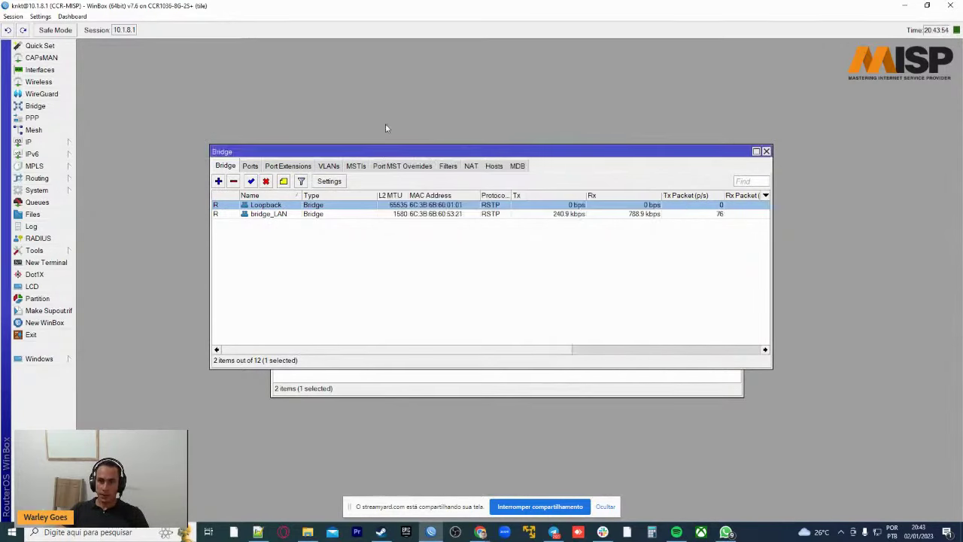
# Check the IP address assigned to the Loopback interface and close the address and bridge lists.
pyautogui.click(30, 142)
pyautogui.click(98, 154)
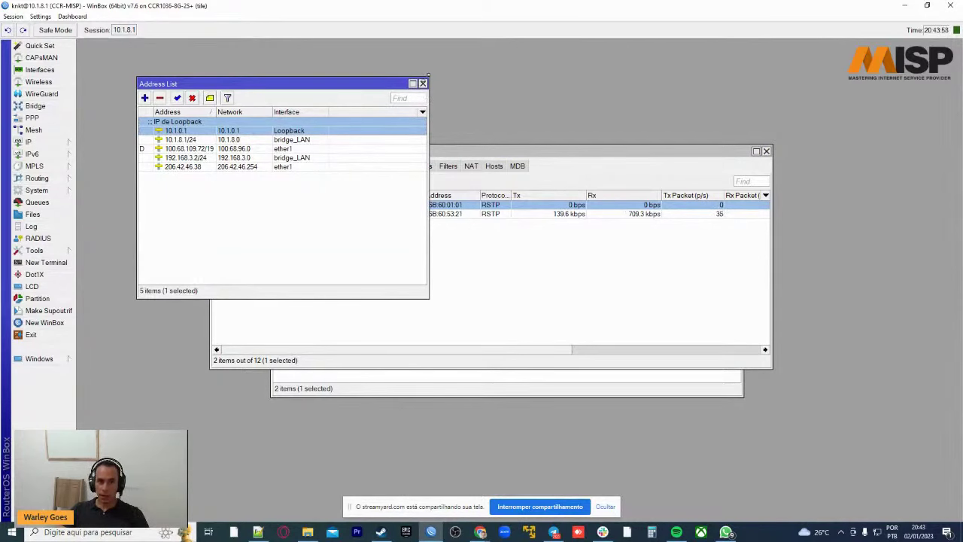
pyautogui.click(424, 83)
pyautogui.click(766, 151)
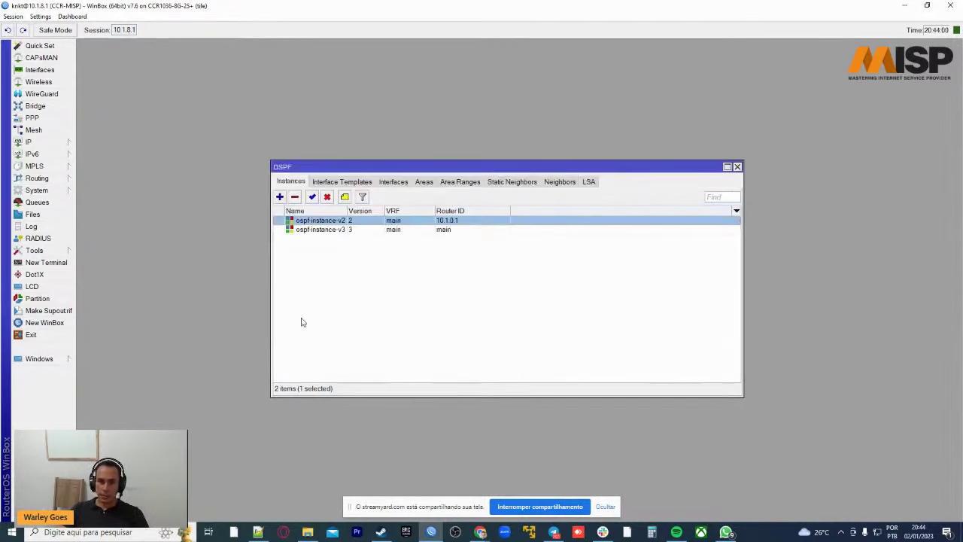
# Review the router ID of ospf-instance-v2 and close the instance.
pyautogui.doubleClick(383, 224)
pyautogui.doubleClick(445, 270)
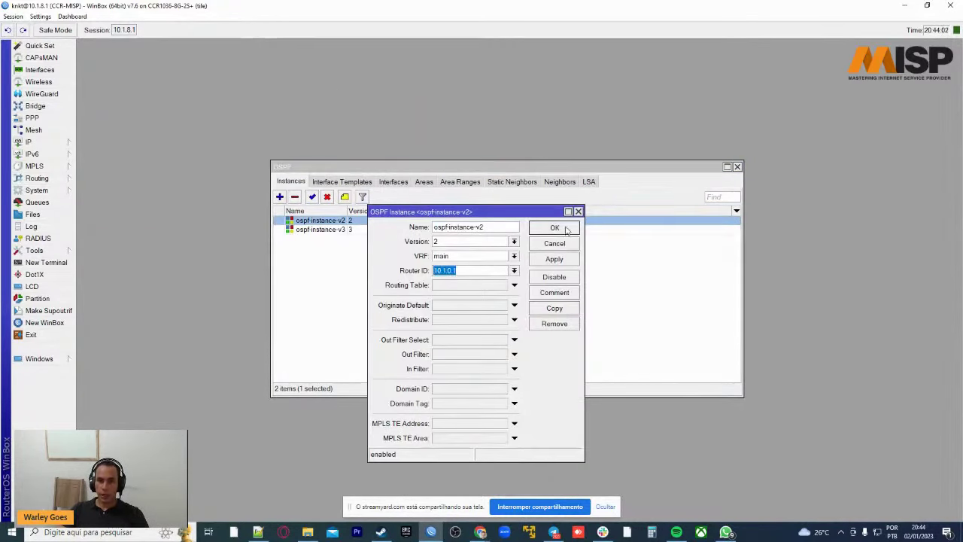
pyautogui.click(566, 228)
# Set the router ID of the OSPF instance ospf-instance-v3 to 10.1.0.1 and save the instance.
pyautogui.doubleClick(390, 229)
pyautogui.click(476, 271)
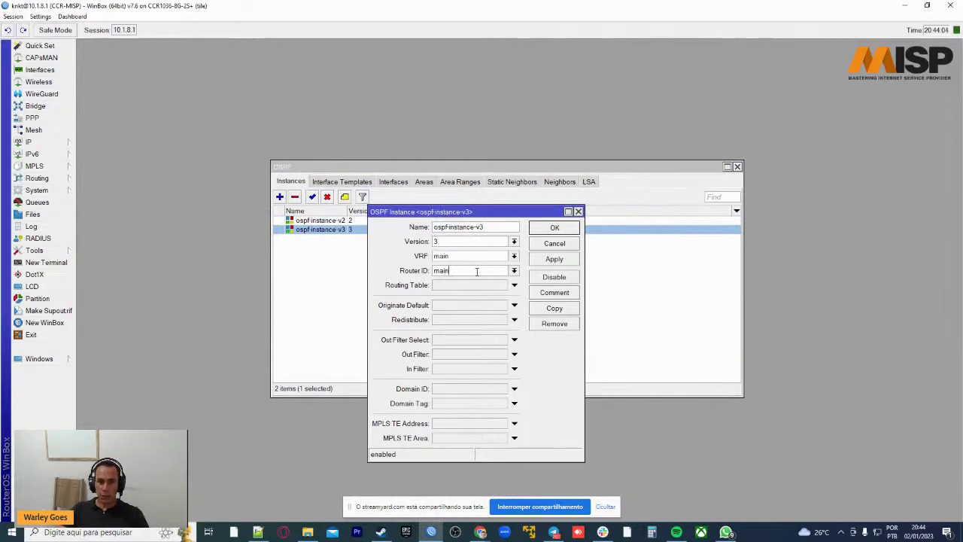
pyautogui.moveTo(477, 272); pyautogui.dragTo(376, 275)
pyautogui.write('10.1.0.1')
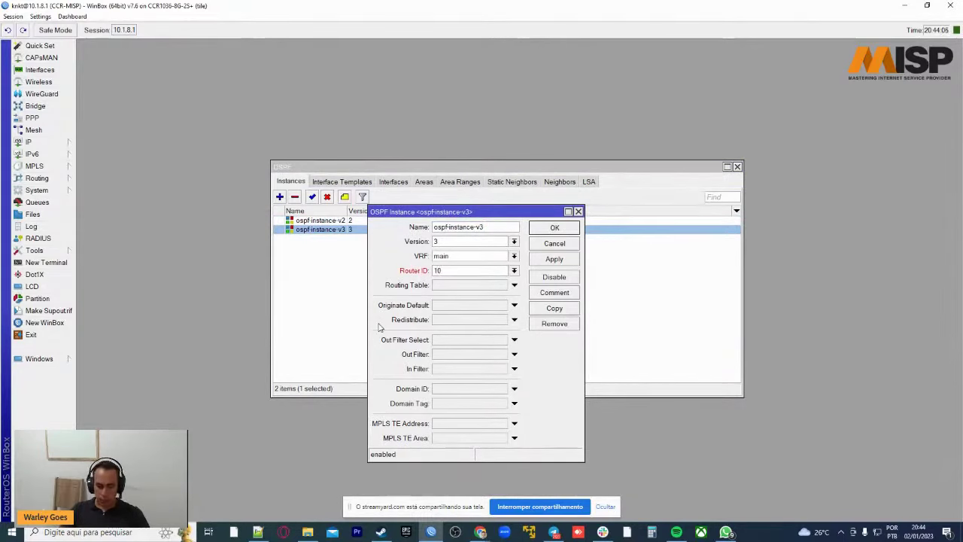
pyautogui.click(555, 229)
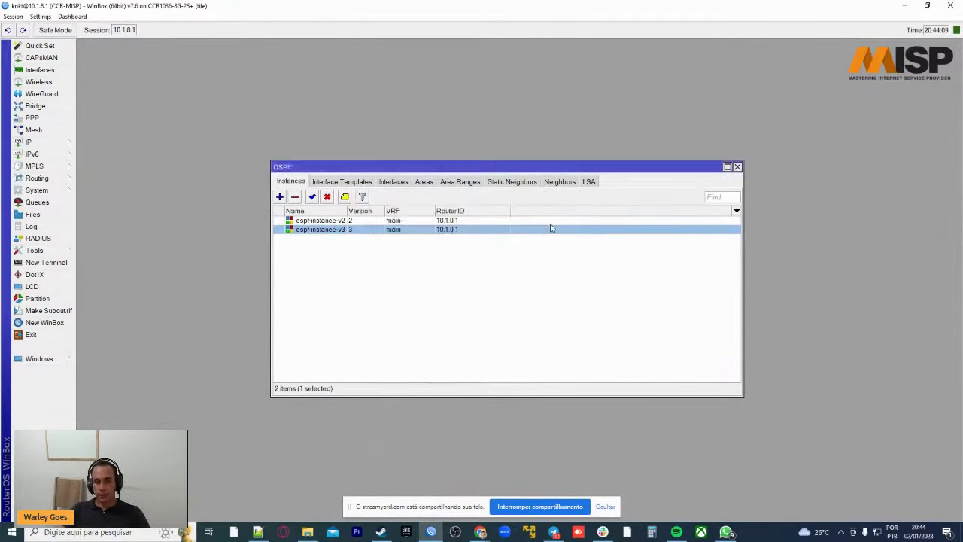
# Compare the router IDs of the v2 and v3 instances in the OSPF instance list.
pyautogui.click(348, 239)
pyautogui.click(456, 221)
pyautogui.keyDown('ctrl'); pyautogui.click(460, 230); pyautogui.keyUp('ctrl')
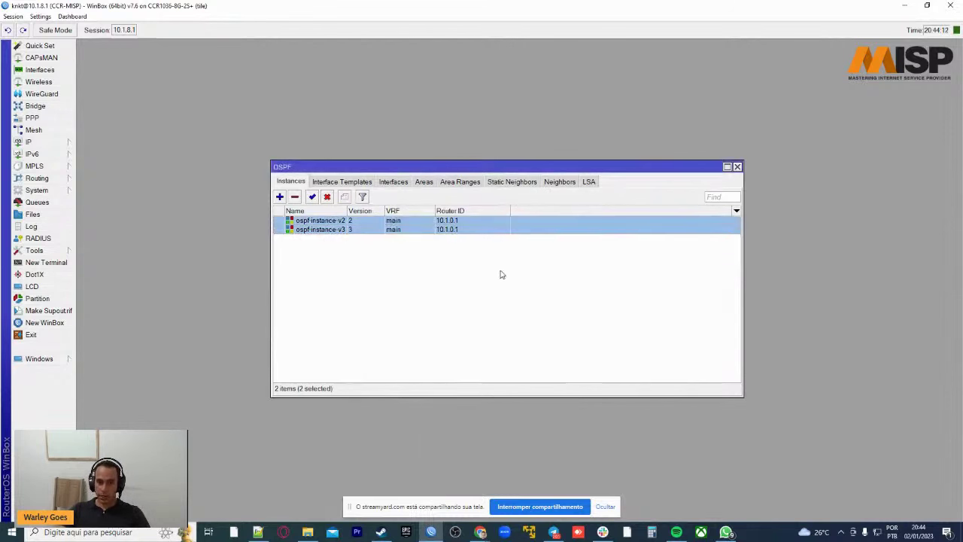
pyautogui.click(454, 231)
pyautogui.click(461, 221)
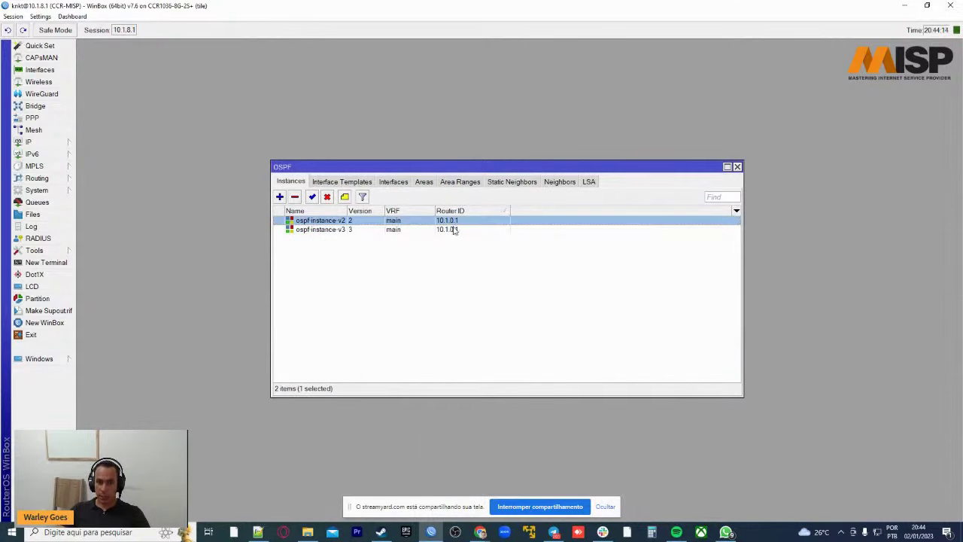
pyautogui.click(454, 230)
pyautogui.click(453, 239)
pyautogui.click(471, 222)
pyautogui.click(468, 230)
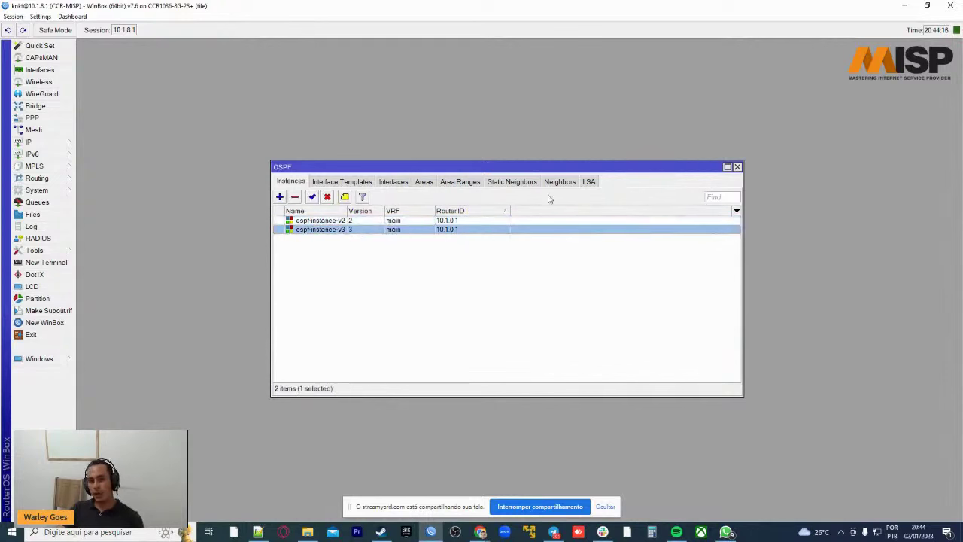
pyautogui.click(462, 220)
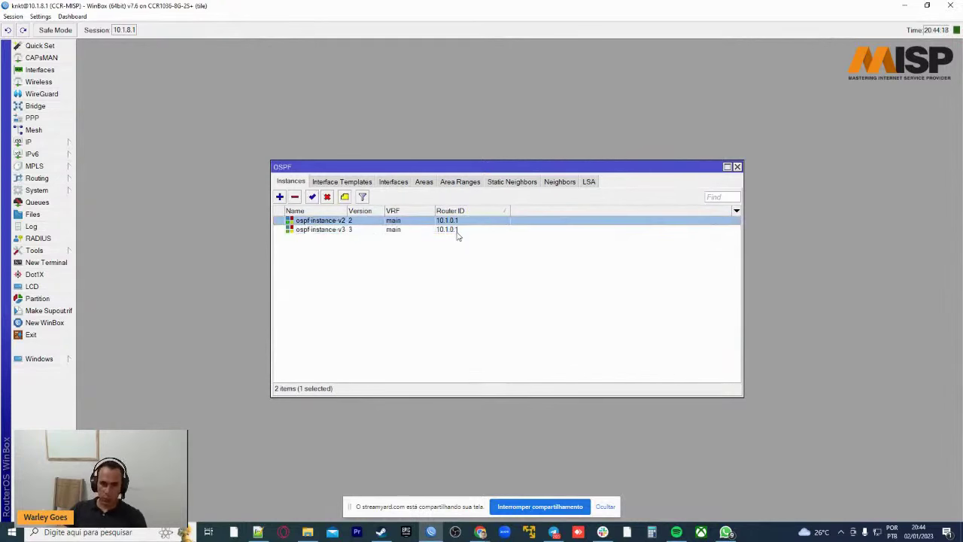
pyautogui.click(459, 229)
# Start a new OSPF interface template for ether4 in area ospf-area-v3, adding a network entry and clearing its prefix length.
pyautogui.click(345, 182)
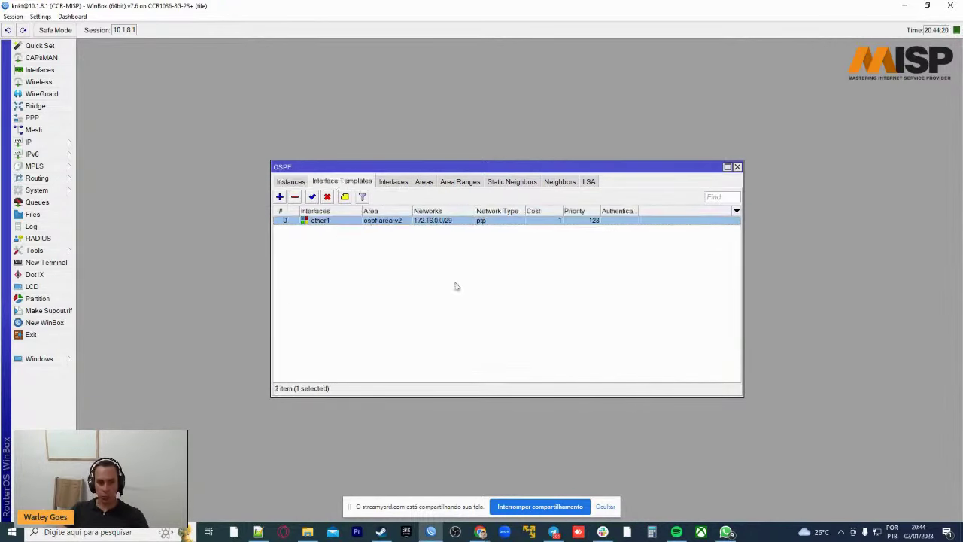
pyautogui.click(395, 182)
pyautogui.click(343, 181)
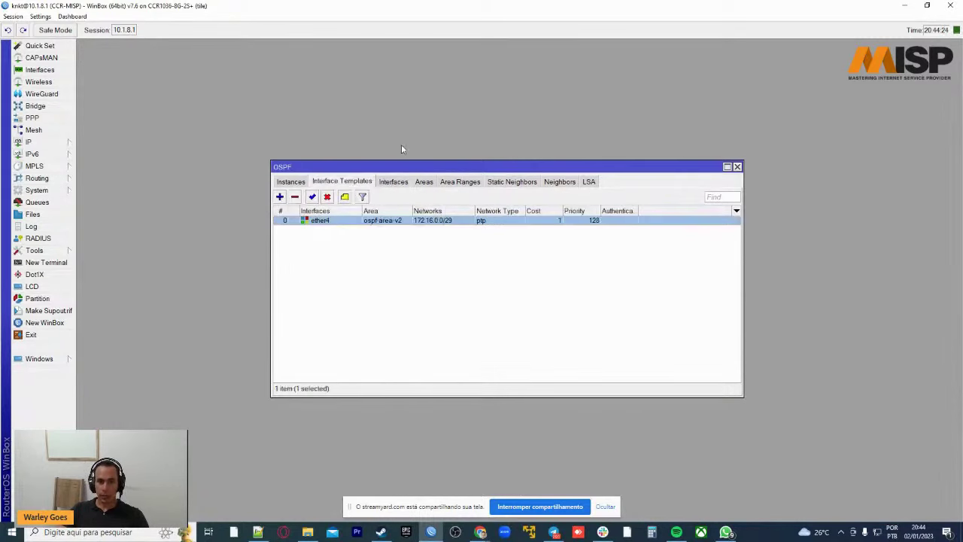
pyautogui.click(279, 197)
pyautogui.click(558, 206)
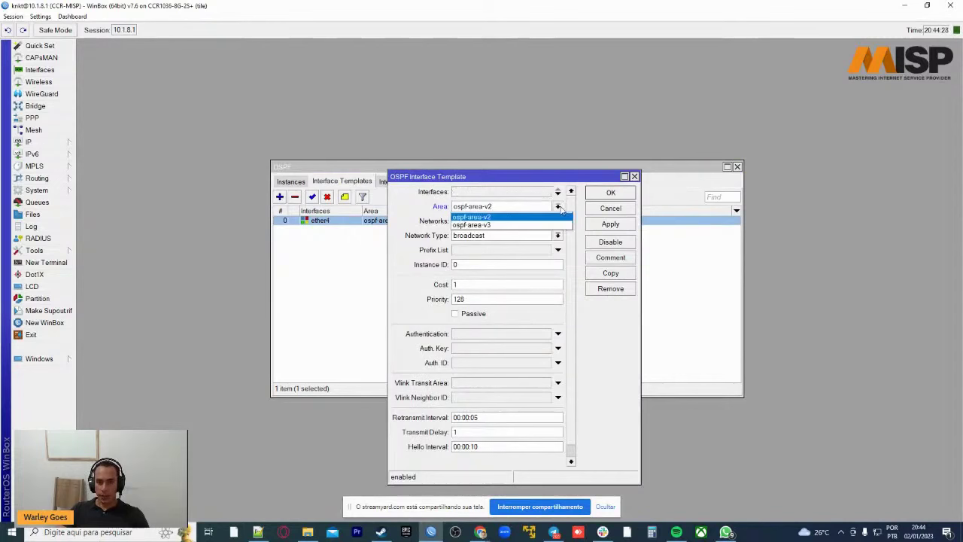
pyautogui.click(474, 225)
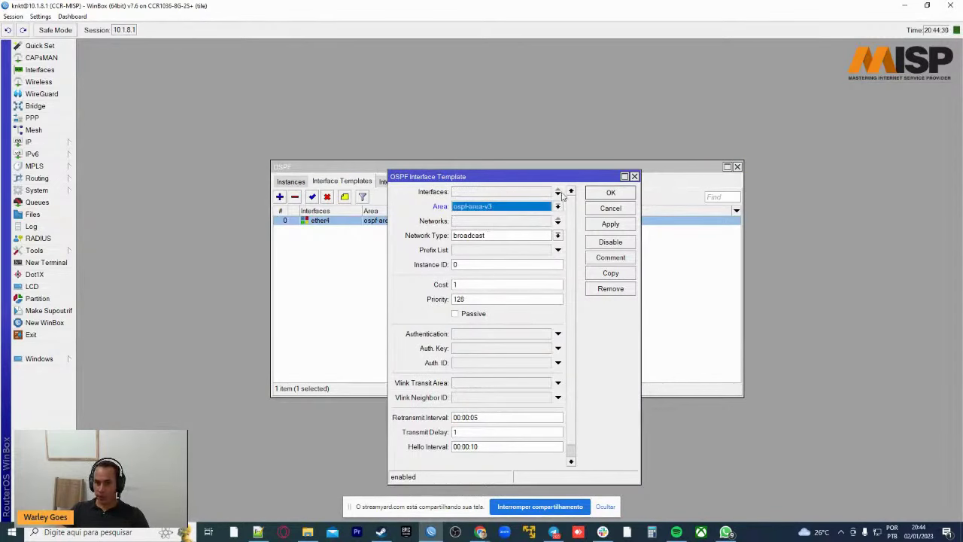
pyautogui.click(557, 192)
pyautogui.click(547, 192)
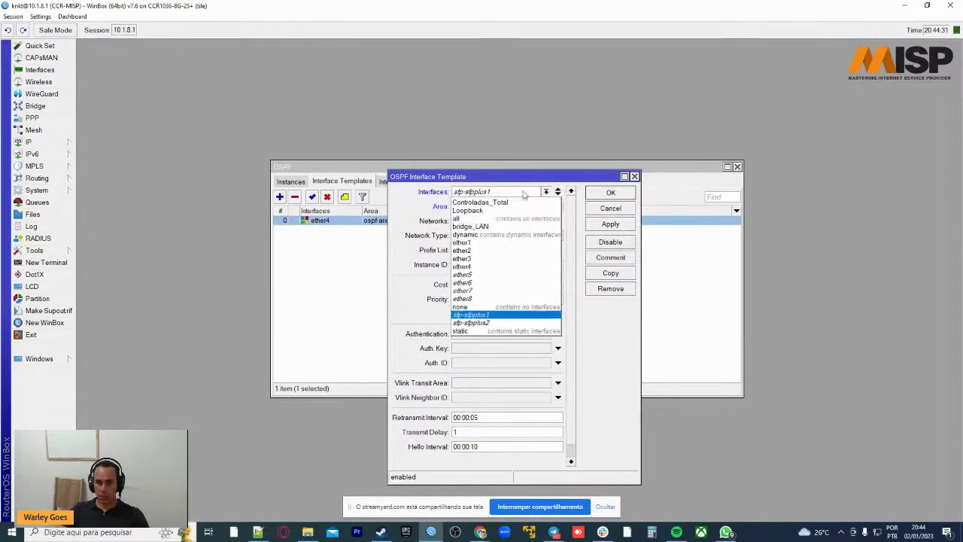
pyautogui.click(466, 267)
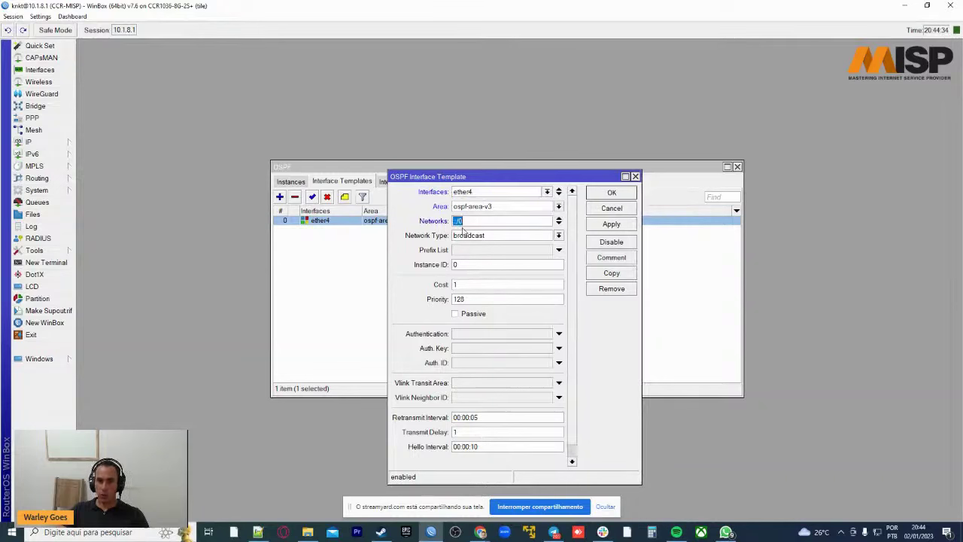
pyautogui.click(457, 220)
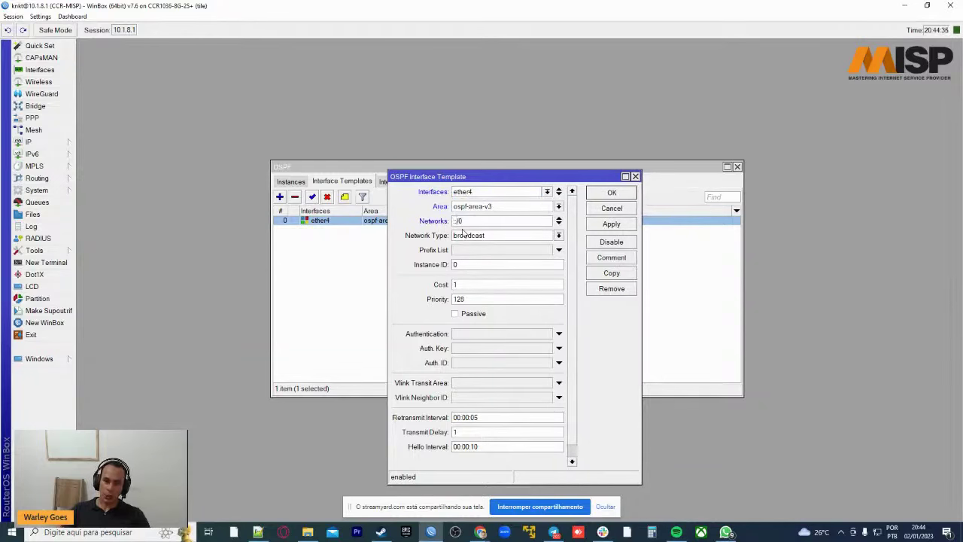
pyautogui.press('BackSpace')
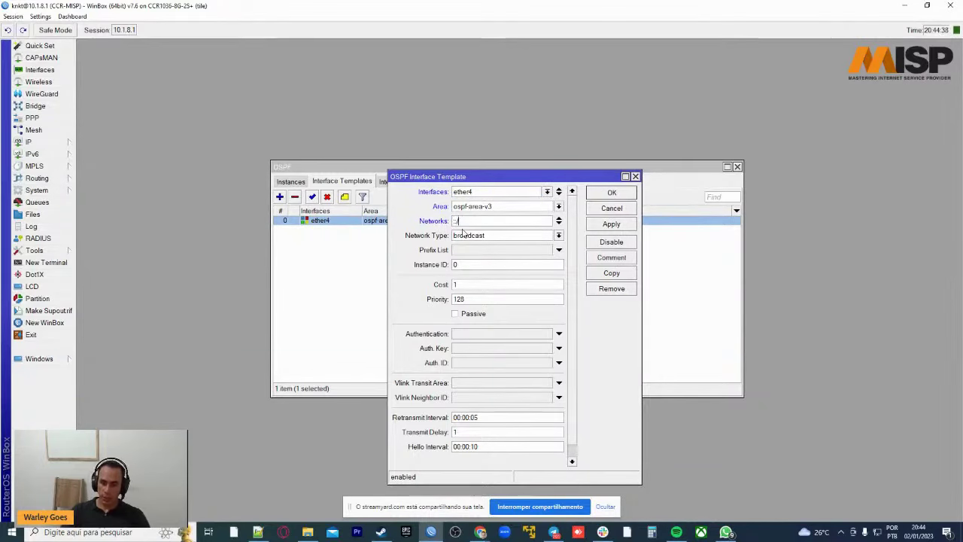
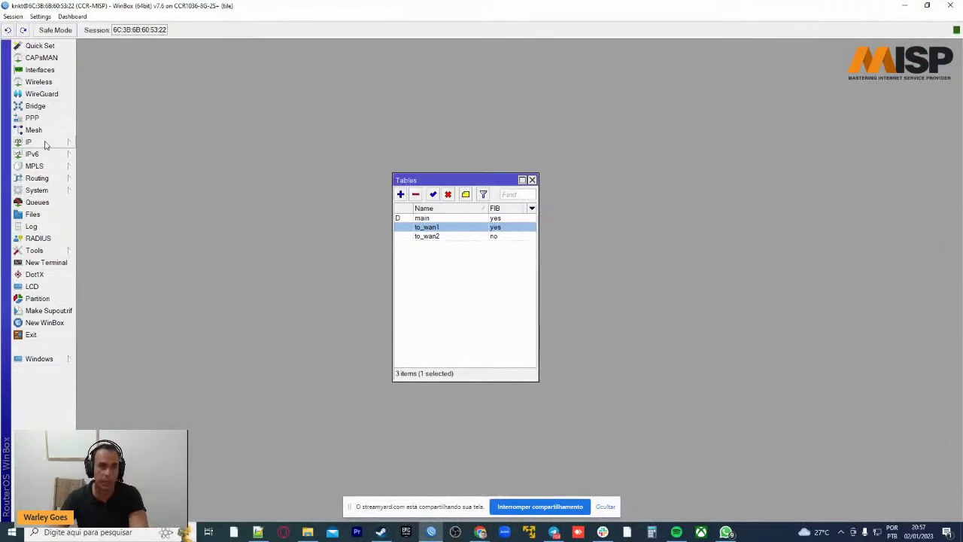
# Start a new firewall mangle rule in the prerouting chain with source address 10.1.8.0/24.
pyautogui.click(45, 142)
pyautogui.click(97, 227)
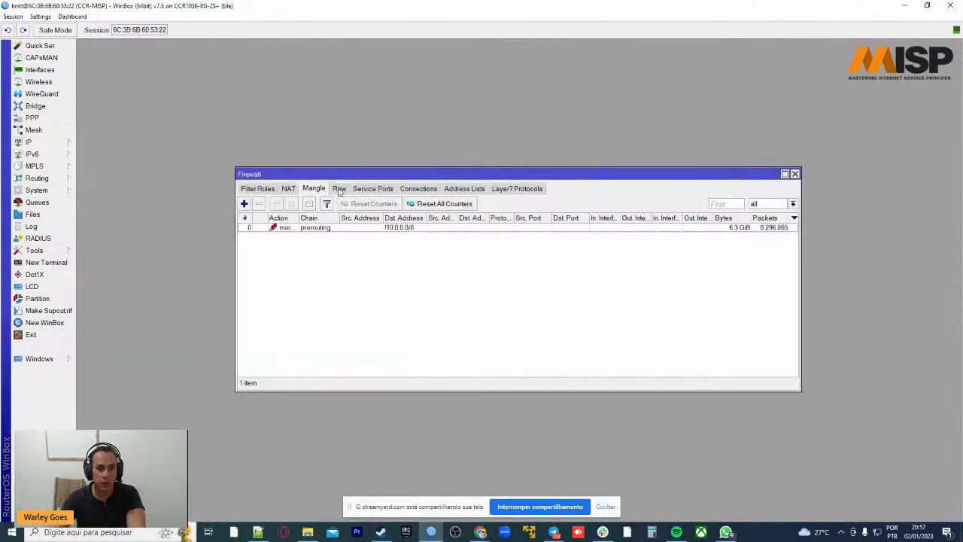
pyautogui.click(243, 204)
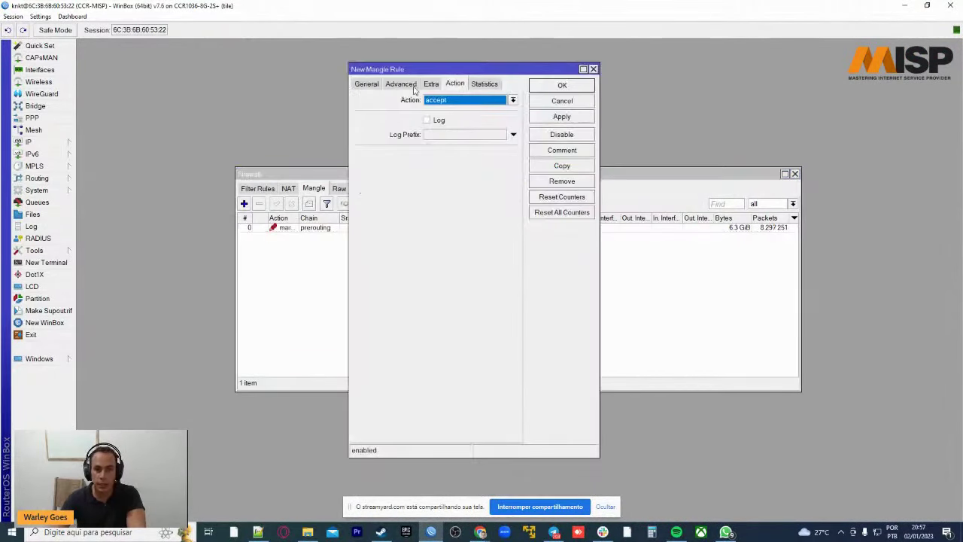
pyautogui.click(366, 83)
pyautogui.click(463, 114)
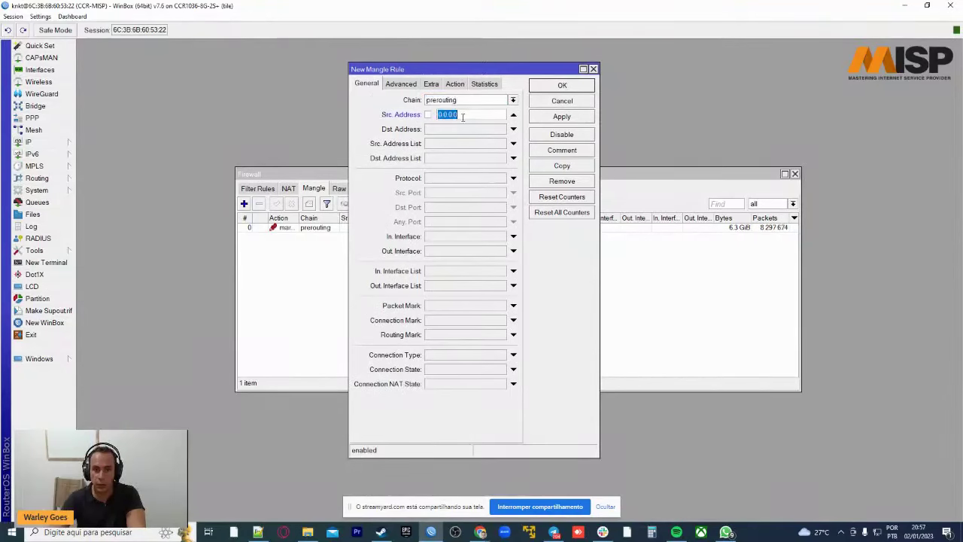
pyautogui.write('10.1.')
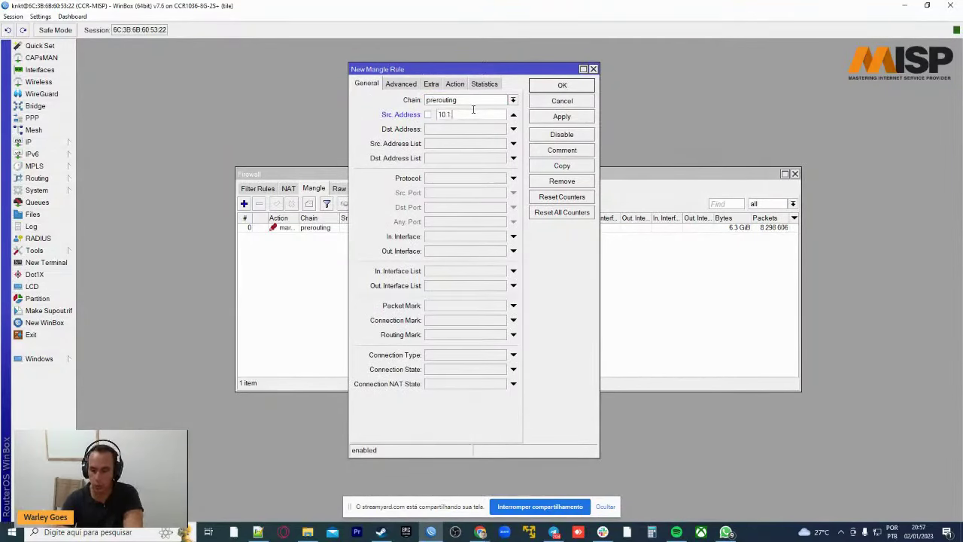
pyautogui.write('0')
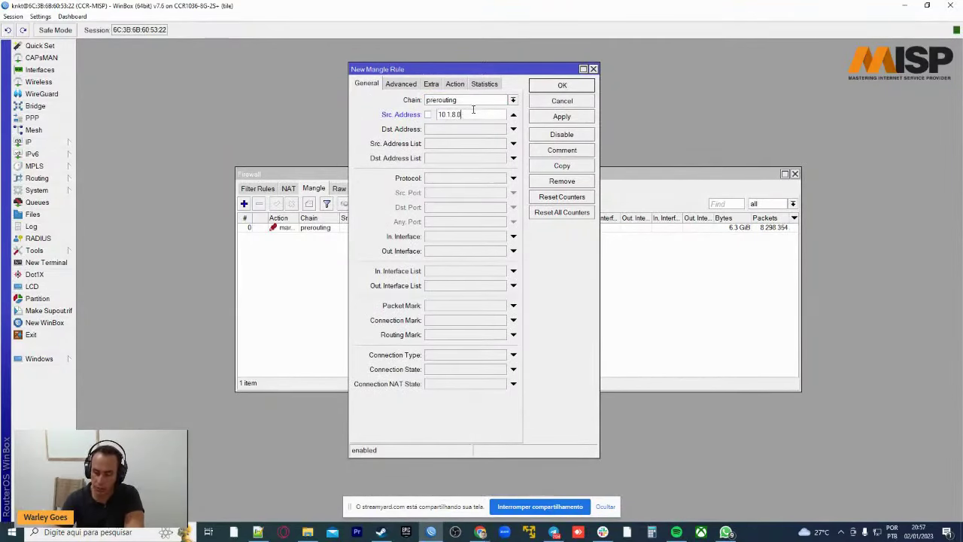
pyautogui.write('.8.0/24')
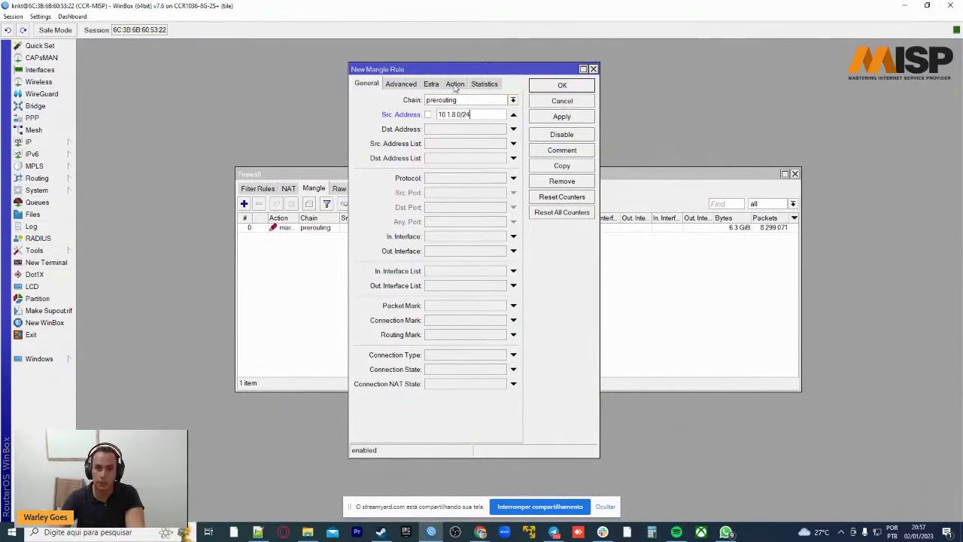
# Set the new mangle rule's action to mark routing with to_wan1 as the new routing mark.
pyautogui.click(456, 84)
pyautogui.click(452, 100)
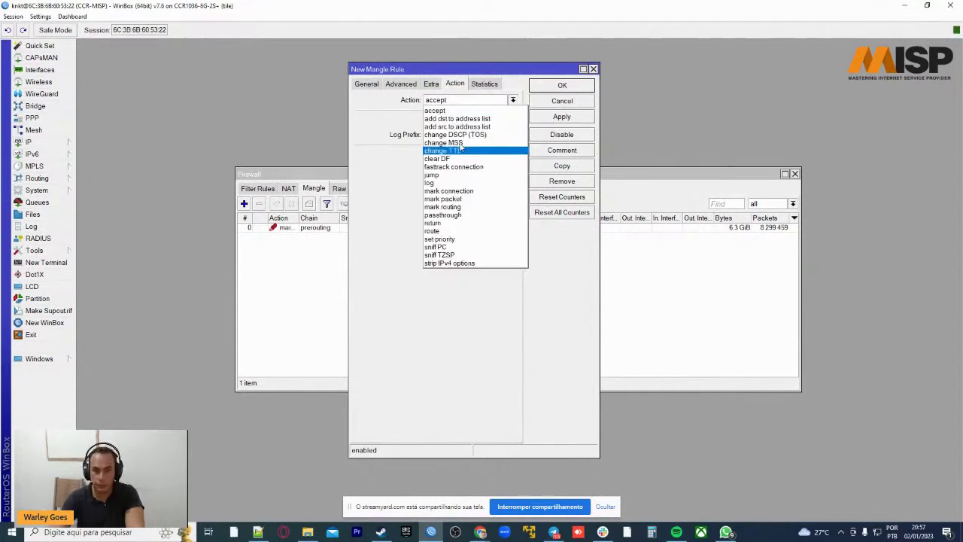
pyautogui.click(444, 206)
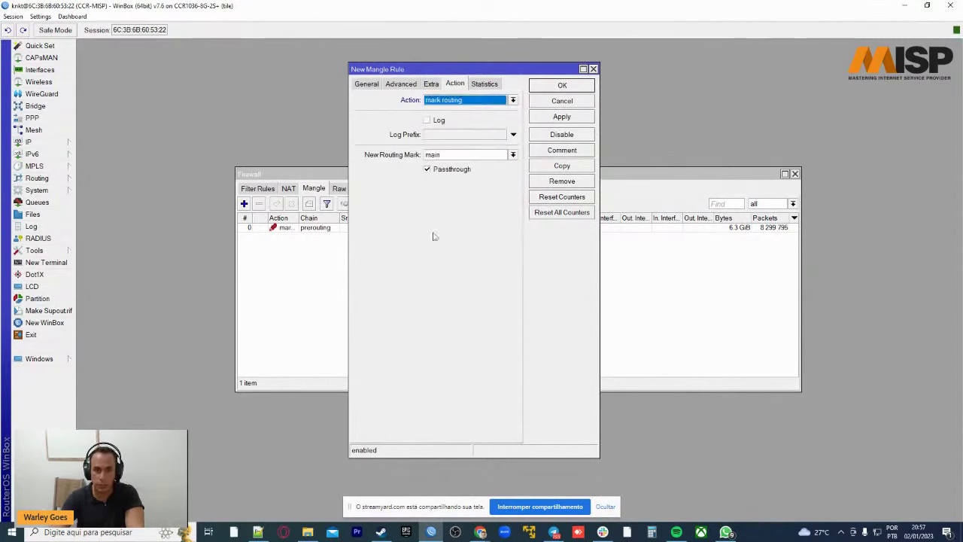
pyautogui.click(452, 154)
pyautogui.click(452, 174)
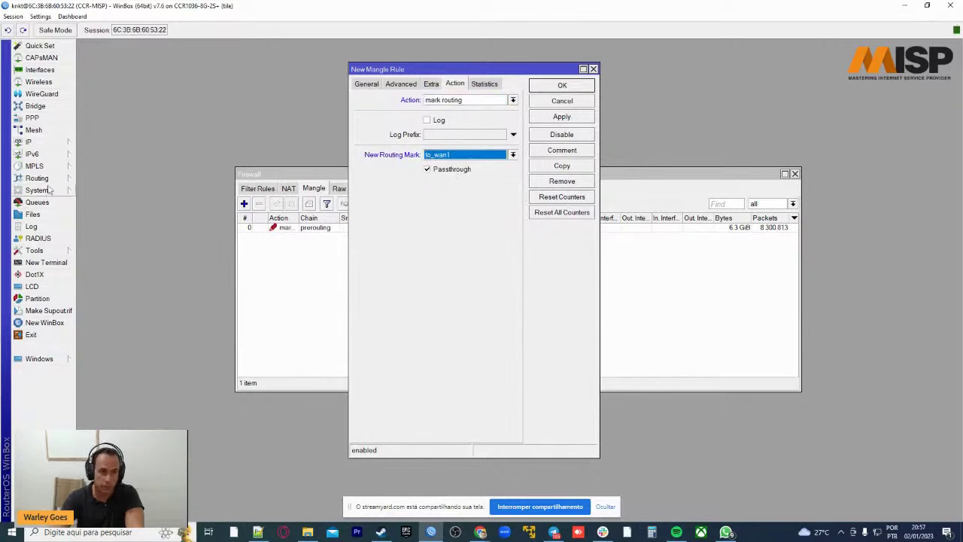
pyautogui.click(37, 179)
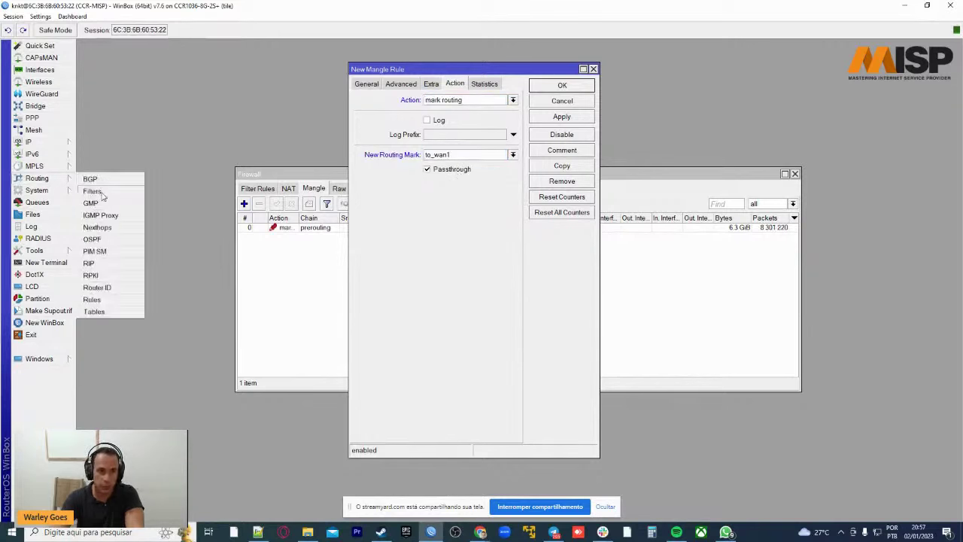
pyautogui.click(96, 287)
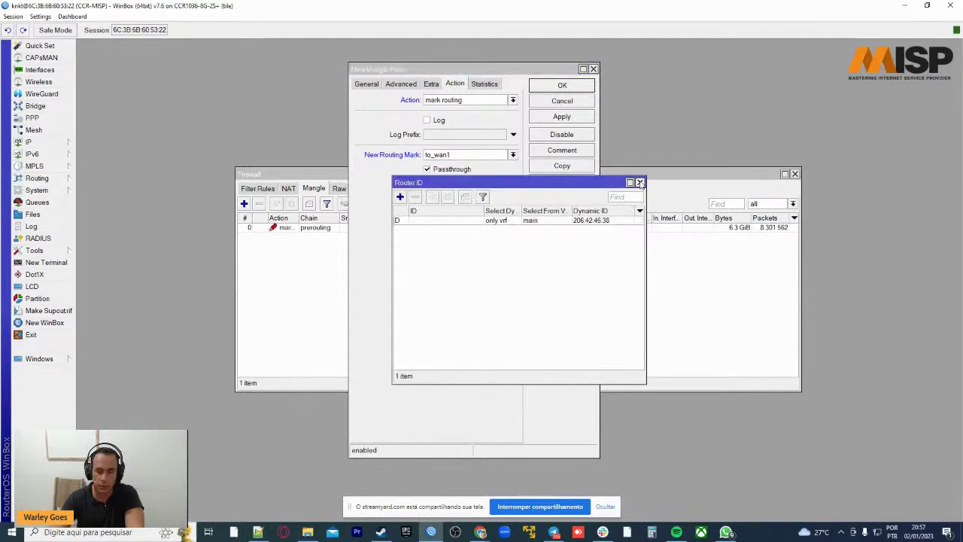
pyautogui.click(641, 183)
# Open the to_wan2 entry from the routing tables list for editing, at its FIB option.
pyautogui.click(37, 179)
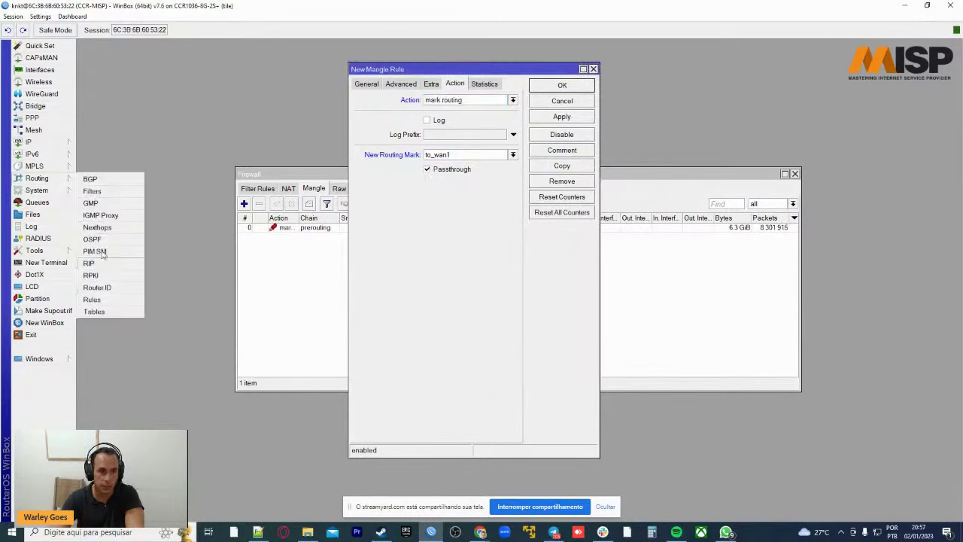
pyautogui.click(95, 311)
pyautogui.doubleClick(482, 236)
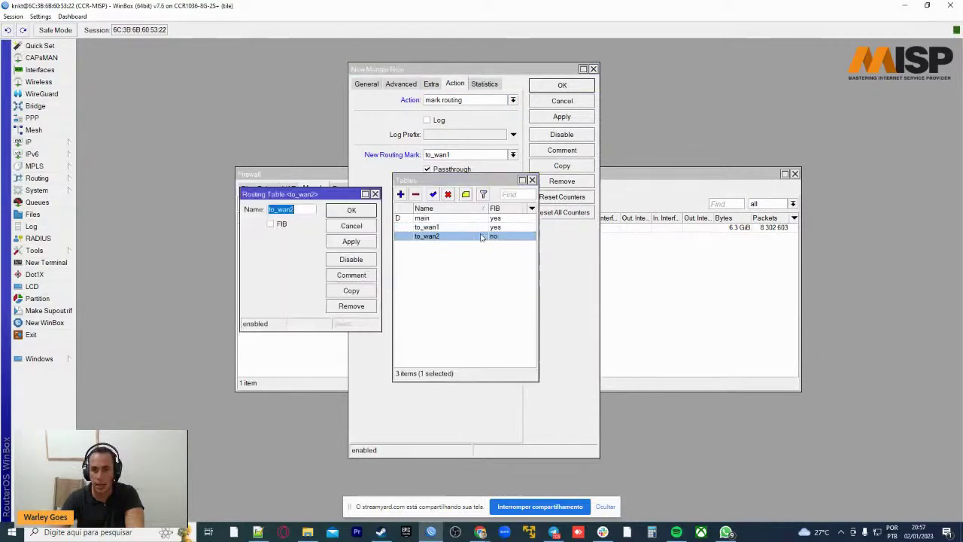
pyautogui.click(287, 227)
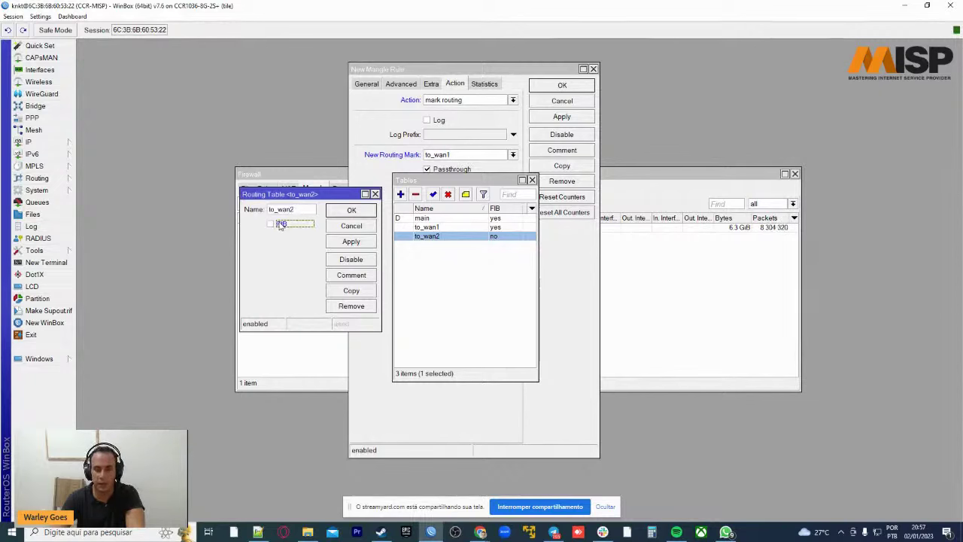
# Switch to Chrome and search Google for "fib rutas" in a new tab.
pyautogui.click(480, 532)
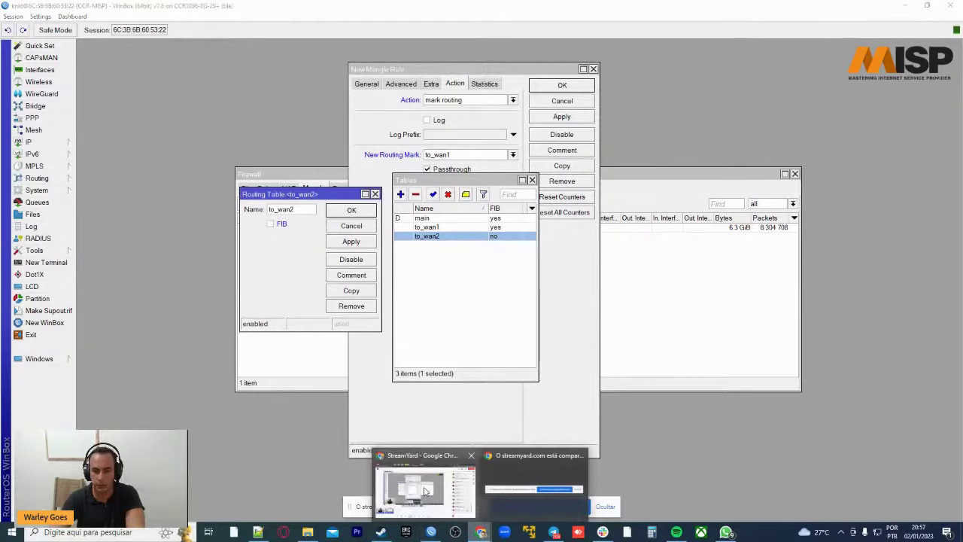
pyautogui.click(425, 491)
pyautogui.click(840, 9)
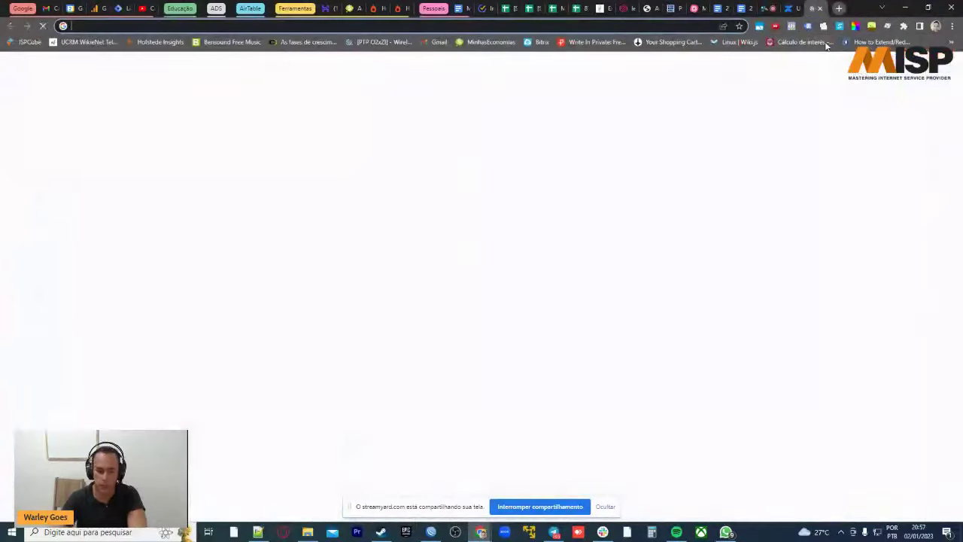
pyautogui.write('fib ru')
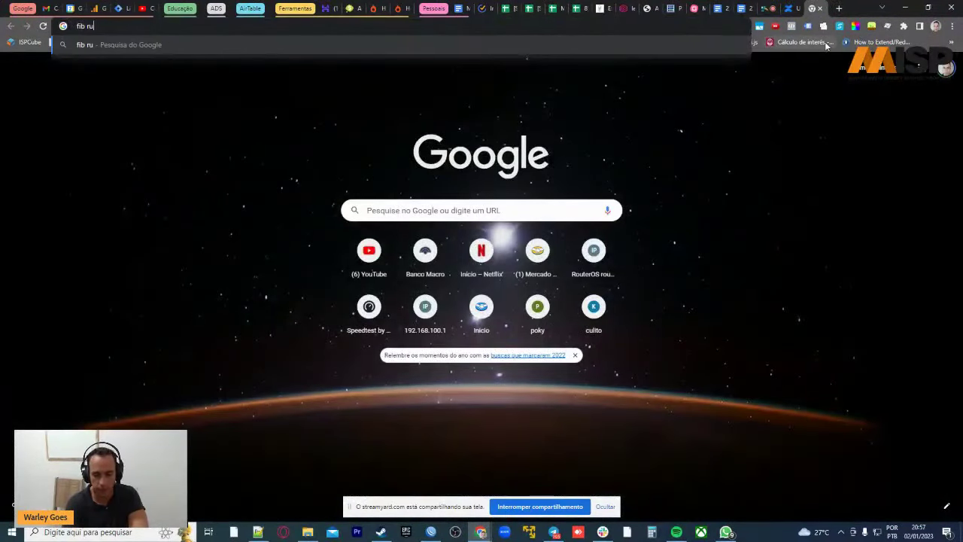
pyautogui.write('tas')
pyautogui.press('Return')
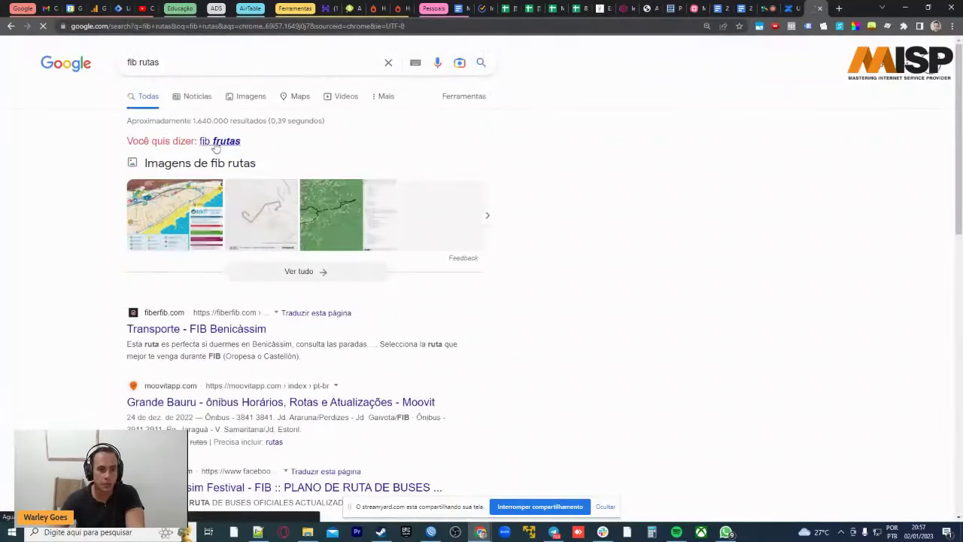
# Search Google for "fib forwarding information base", look over the definition, and close the search tab.
pyautogui.doubleClick(142, 62)
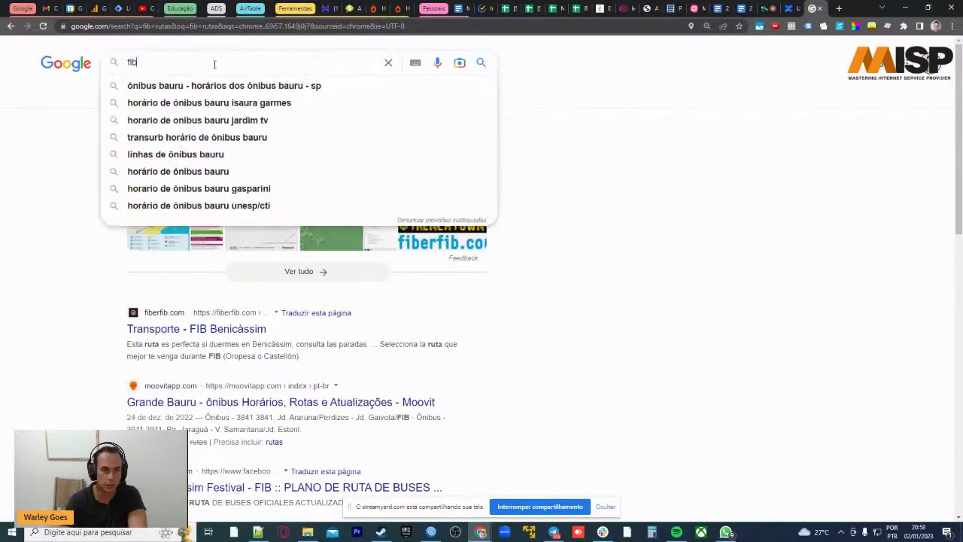
pyautogui.write('forwa')
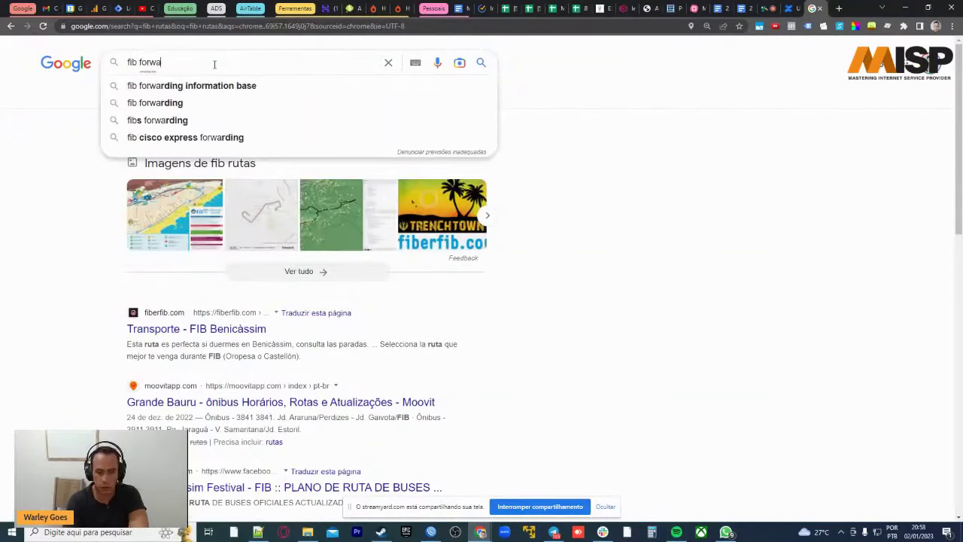
pyautogui.write('rd')
pyautogui.press('Down')
pyautogui.press('Return')
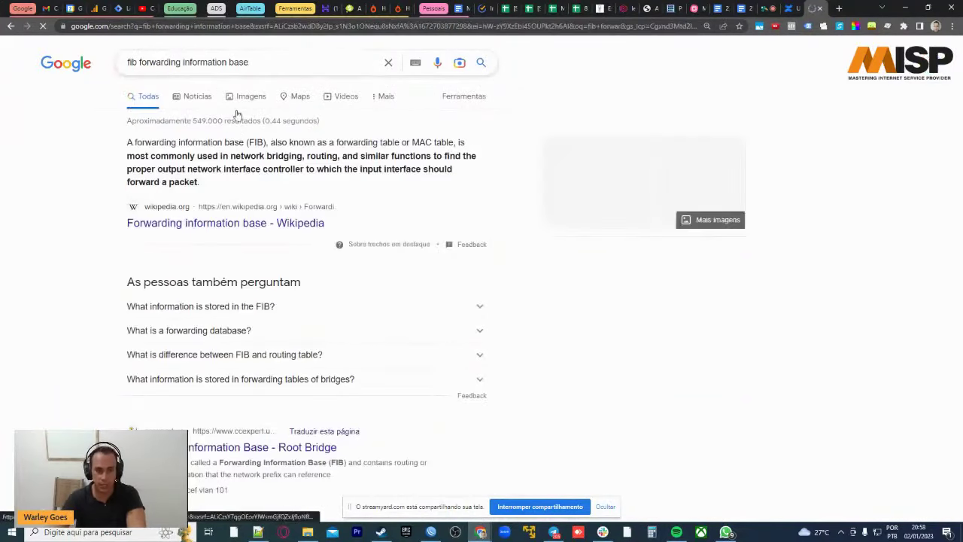
pyautogui.click(820, 9)
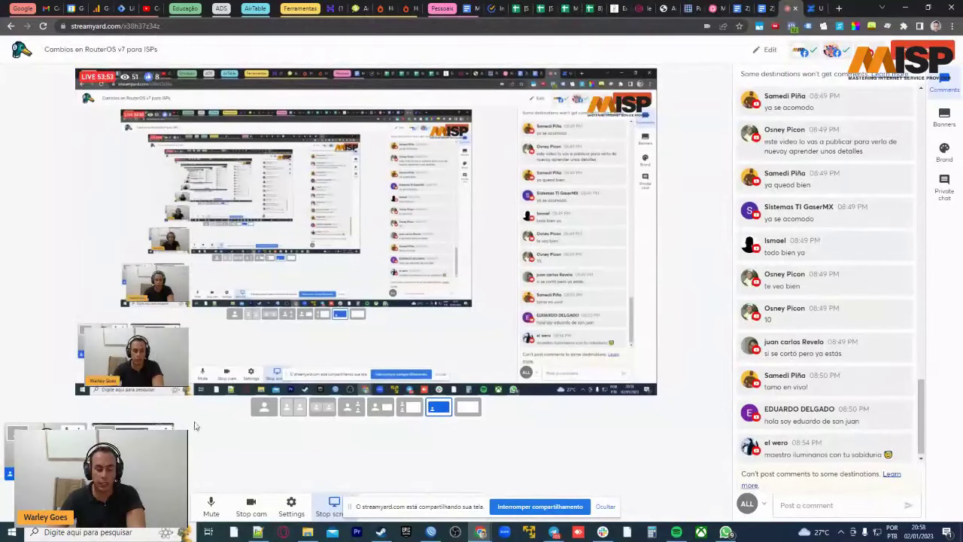
# Switch back to WinBox, enable FIB for the routing table to_wan2, and save it.
pyautogui.click(431, 532)
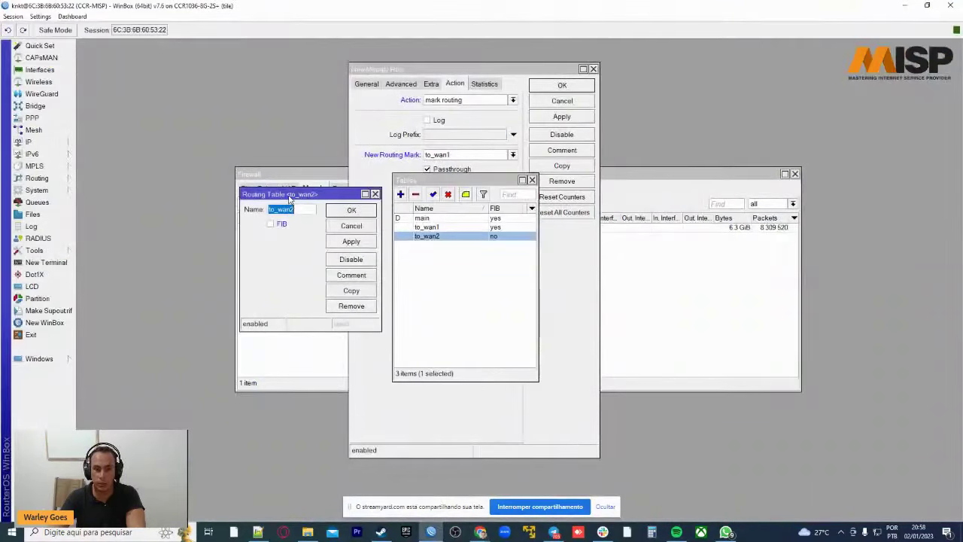
pyautogui.click(271, 226)
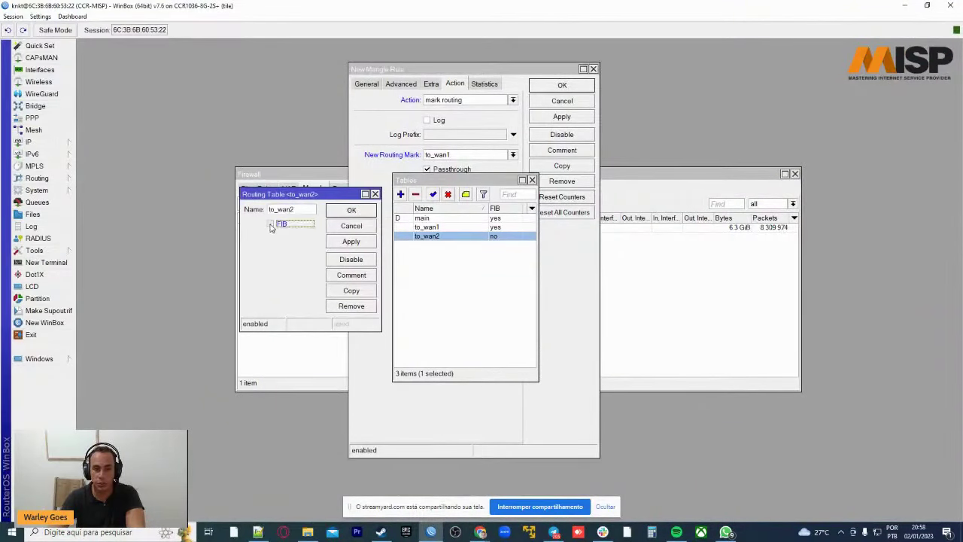
pyautogui.click(351, 210)
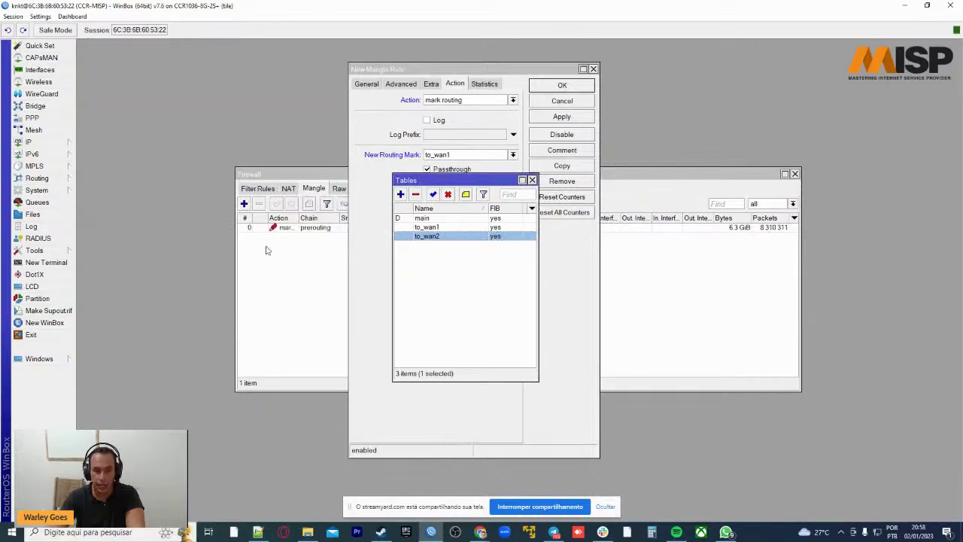
# Compare the FIB settings of the main, to_wan1 and to_wan2 tables and close the routing tables list.
pyautogui.press('Up')
pyautogui.press('Up')
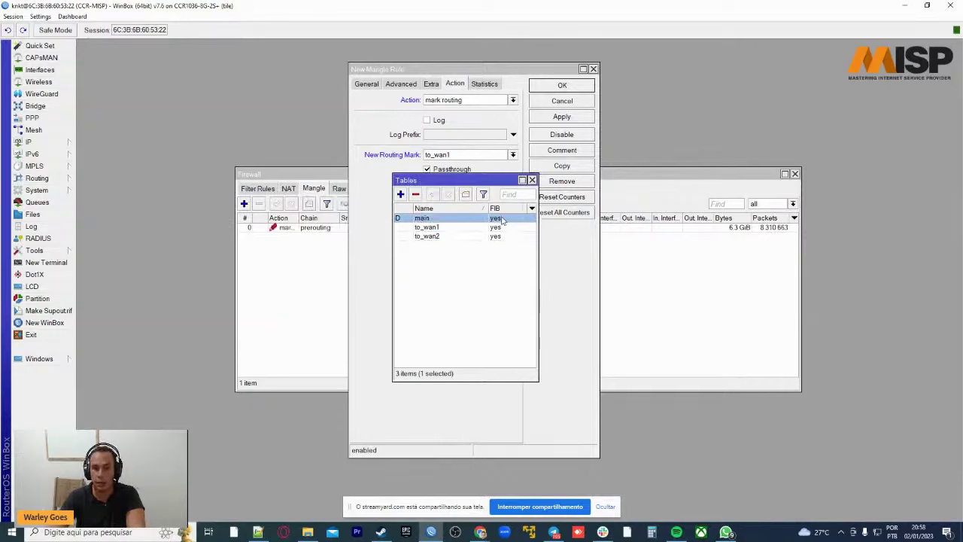
pyautogui.hotkey('shift', 'Down')
pyautogui.hotkey('shift', 'Down')
pyautogui.click(532, 180)
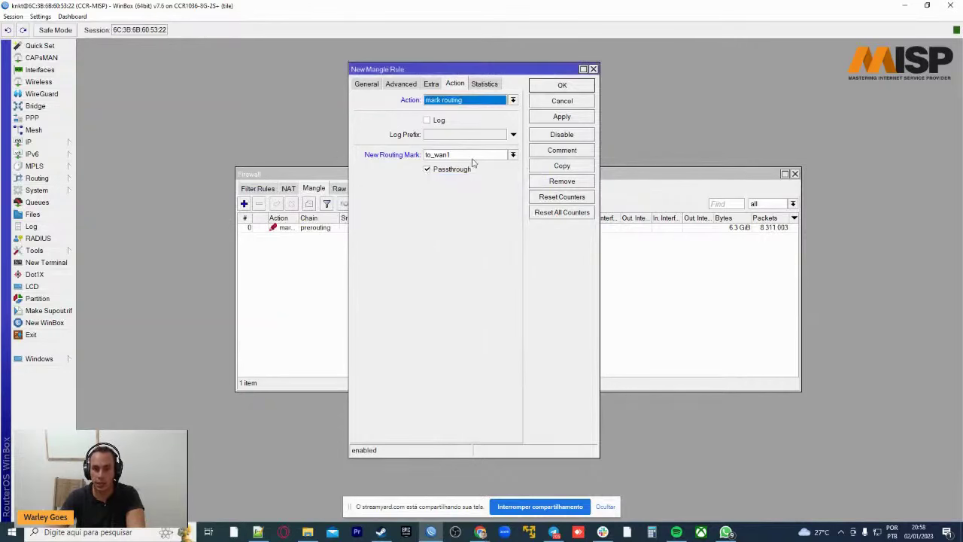
# Check the available routing marks, keep to_wan1 as the new routing mark, and save the new mangle rule.
pyautogui.click(473, 156)
pyautogui.click(369, 190)
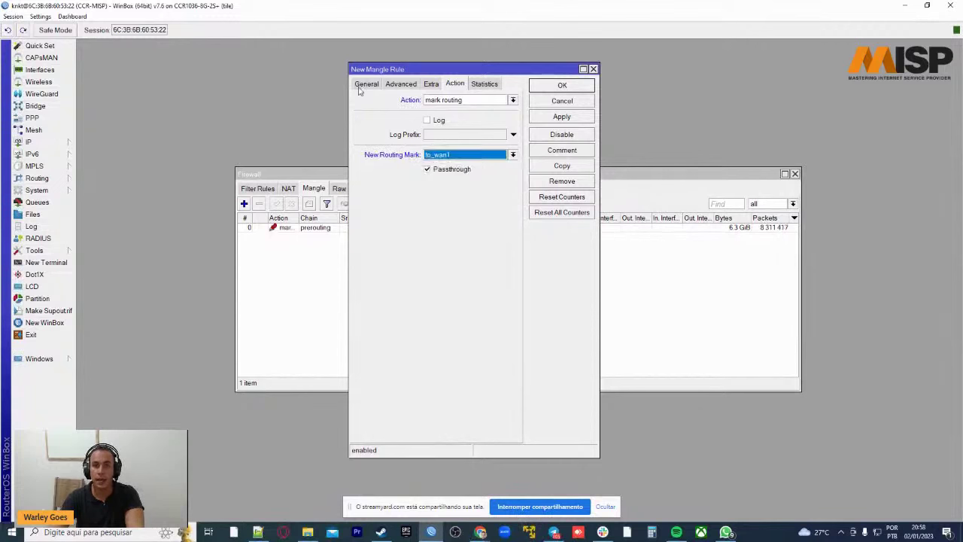
pyautogui.click(482, 157)
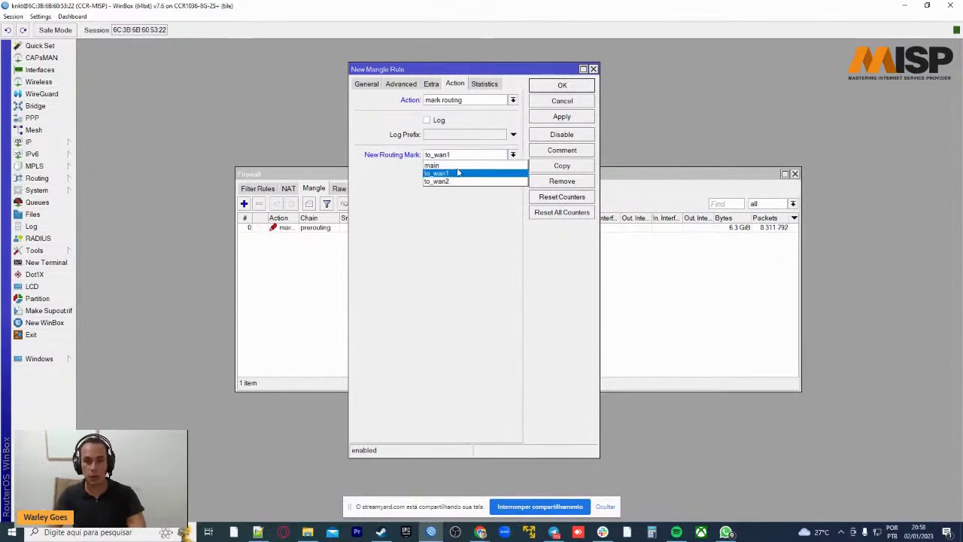
pyautogui.click(382, 276)
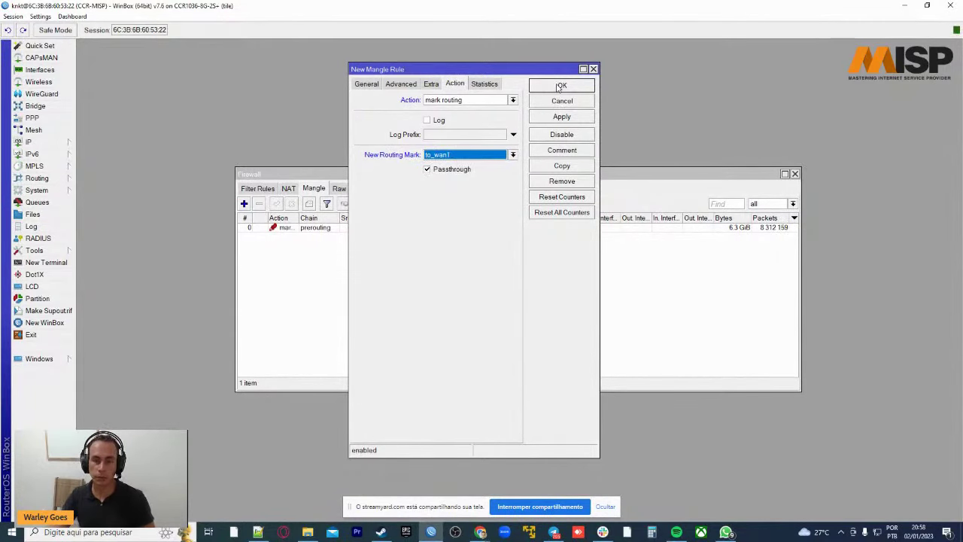
pyautogui.click(559, 88)
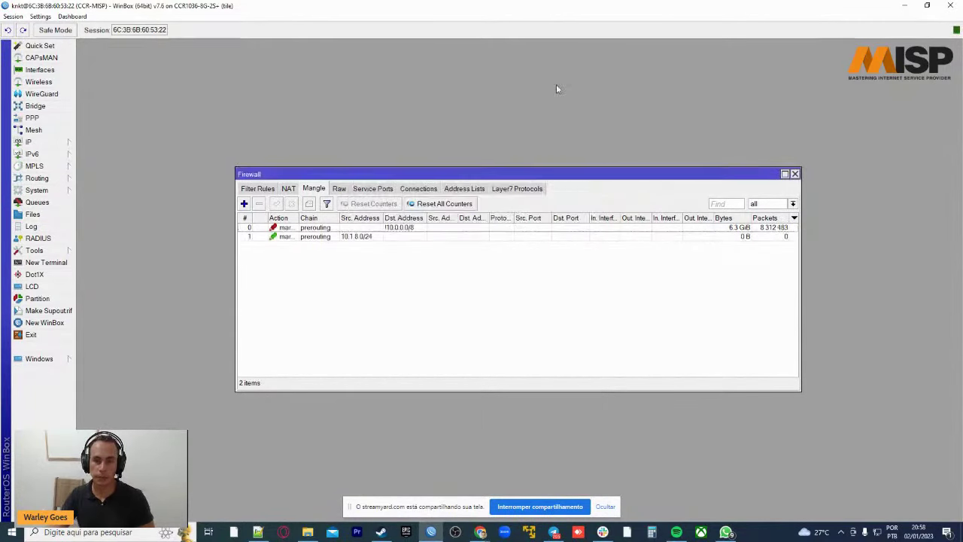
# Reopen the mangle rule for 10.1.8.0/24, review its routing mark options, and save it with to_wan1.
pyautogui.click(344, 237)
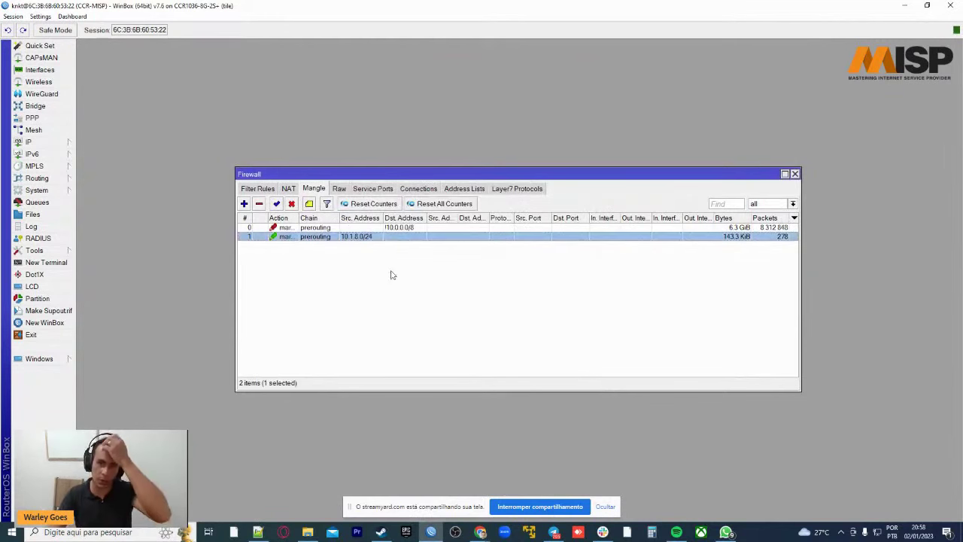
pyautogui.doubleClick(329, 239)
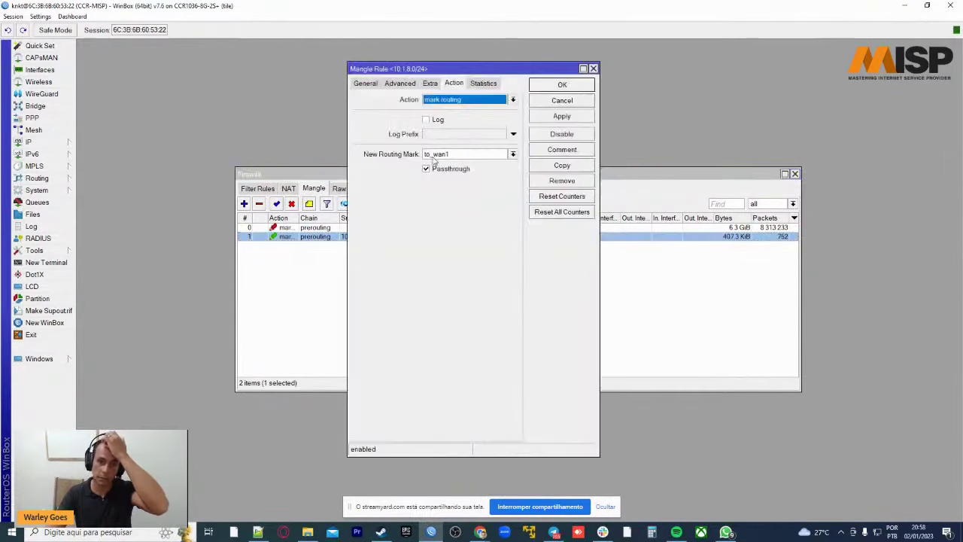
pyautogui.click(466, 154)
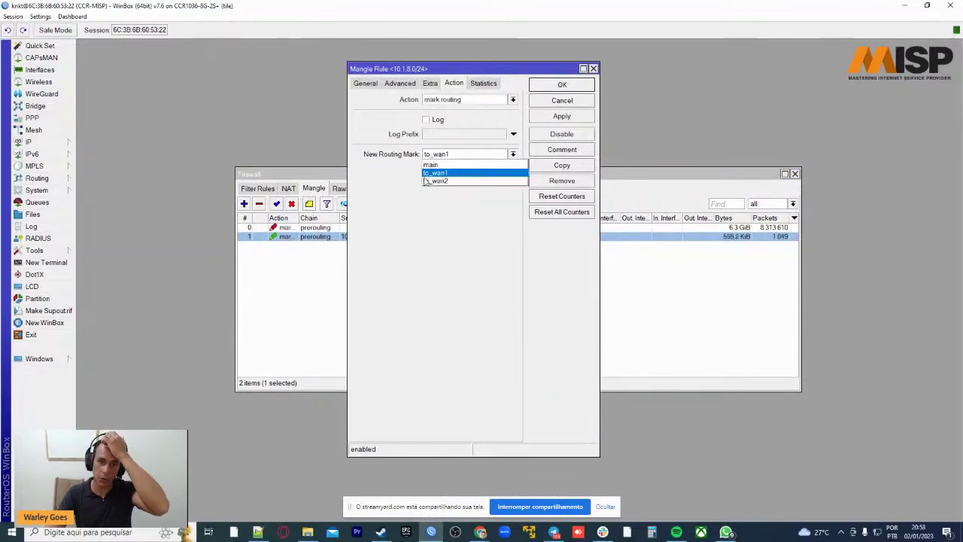
pyautogui.click(428, 173)
pyautogui.click(562, 84)
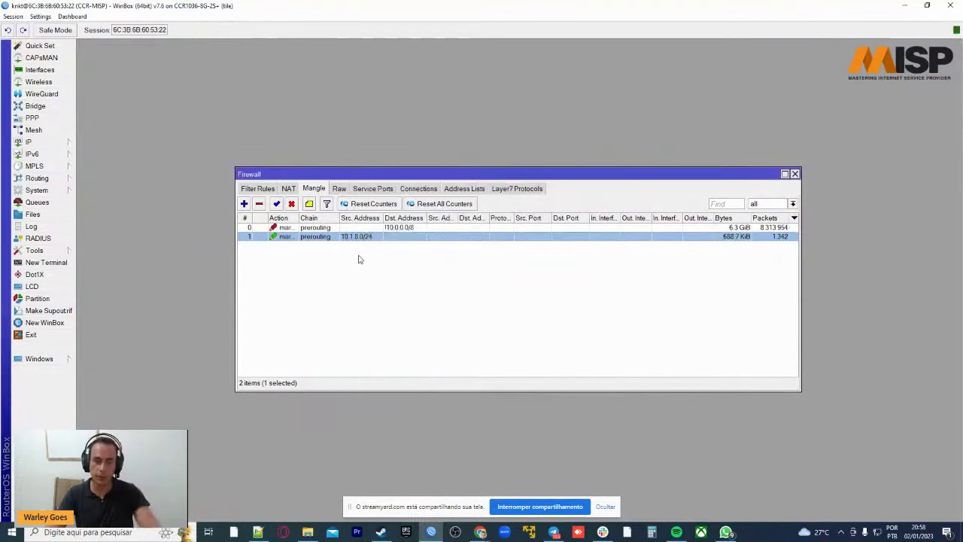
# Duplicate the mangle rule for 10.1.8.0/24 and set the copy's source address to 10.2.8.0/24.
pyautogui.doubleClick(308, 237)
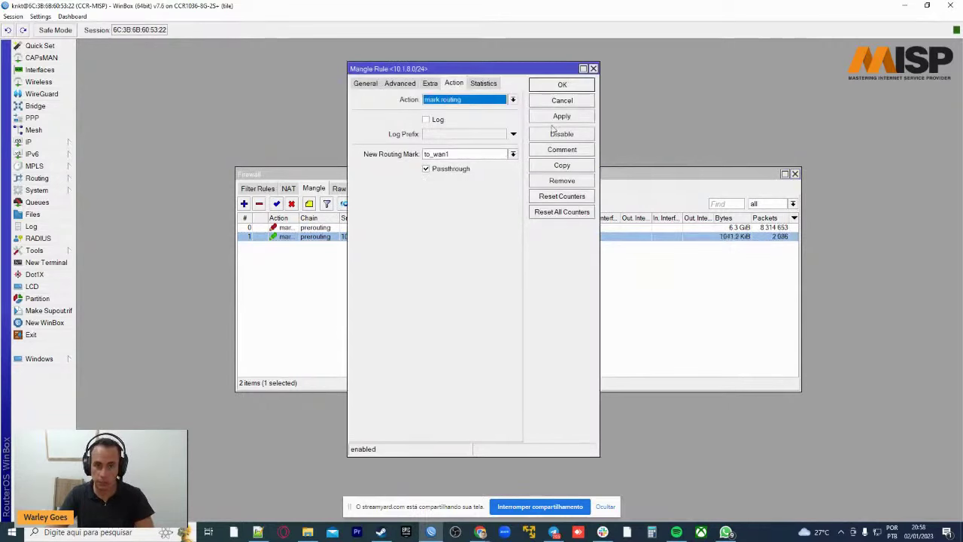
pyautogui.click(562, 165)
pyautogui.click(384, 95)
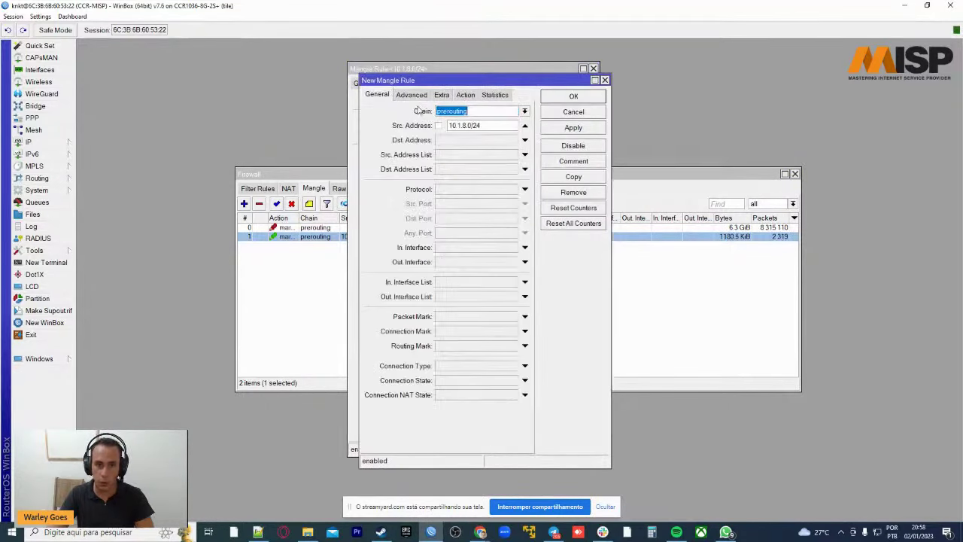
pyautogui.click(458, 125)
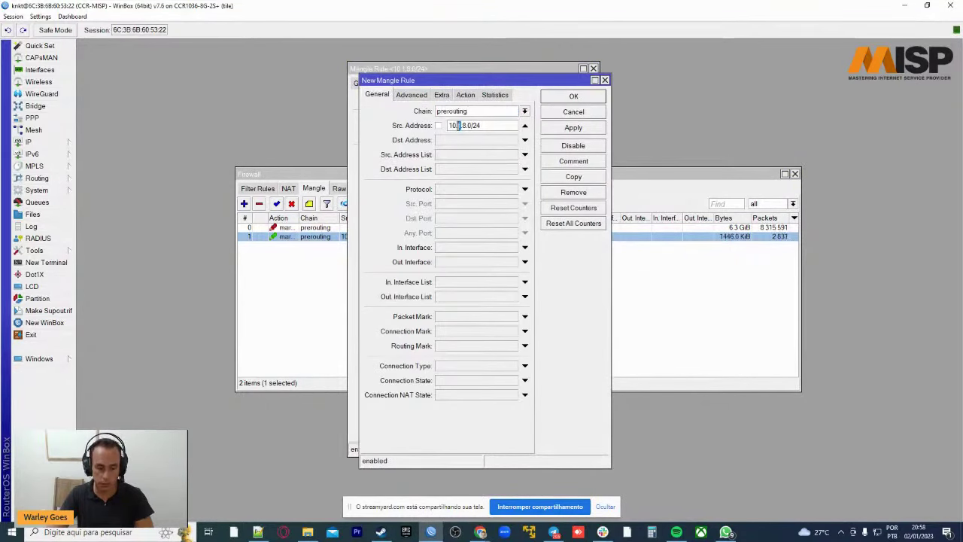
pyautogui.write('2')
# Set the new rule's routing mark to to_wan2, then save it and the original rule.
pyautogui.click(466, 95)
pyautogui.click(466, 166)
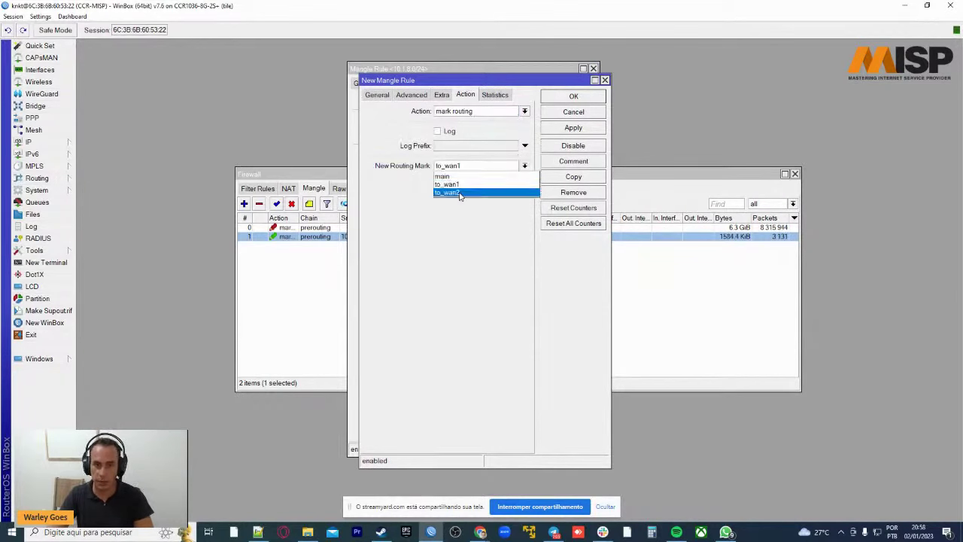
pyautogui.click(457, 195)
pyautogui.click(561, 127)
pyautogui.click(566, 97)
pyautogui.click(563, 87)
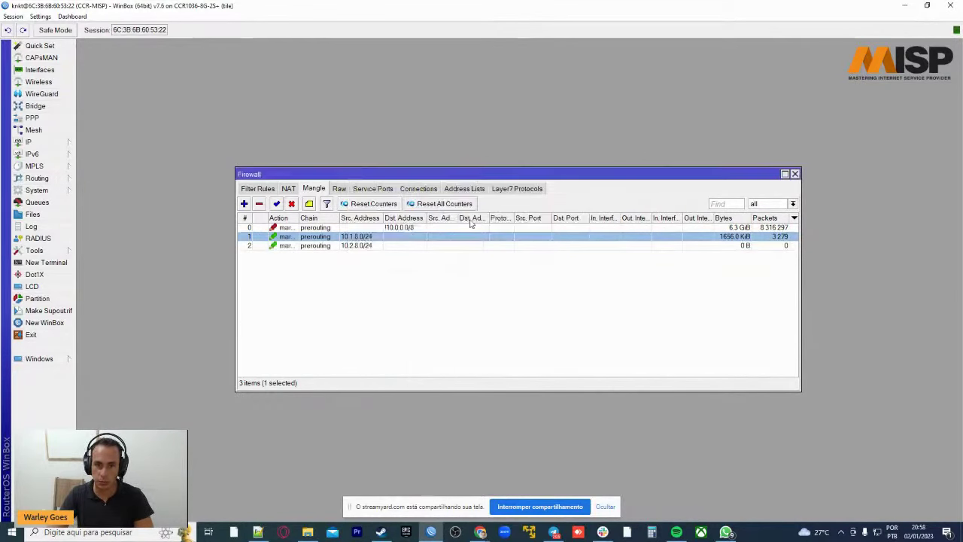
pyautogui.click(364, 249)
pyautogui.click(270, 284)
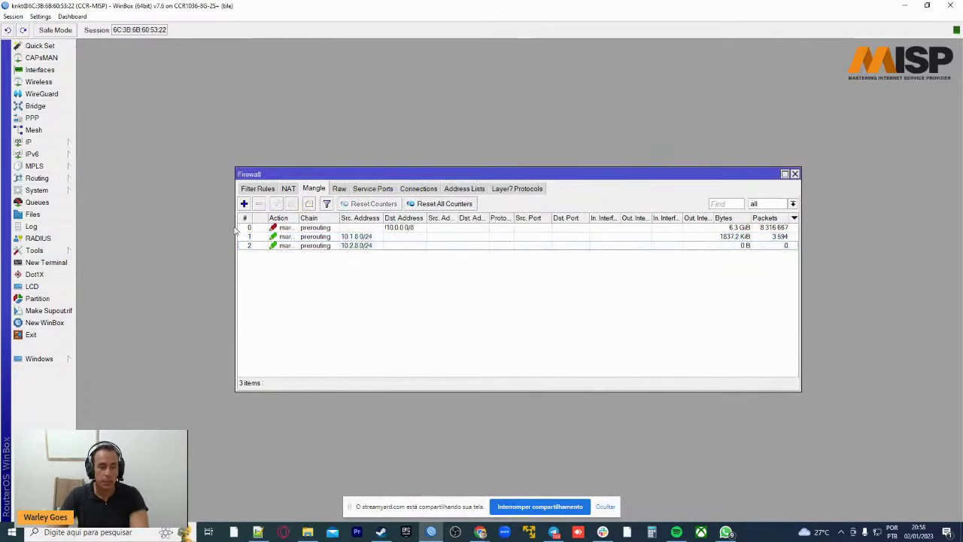
# Open the interface list and examine the individual Ethernet and SFP interfaces with their status and traffic.
pyautogui.click(43, 71)
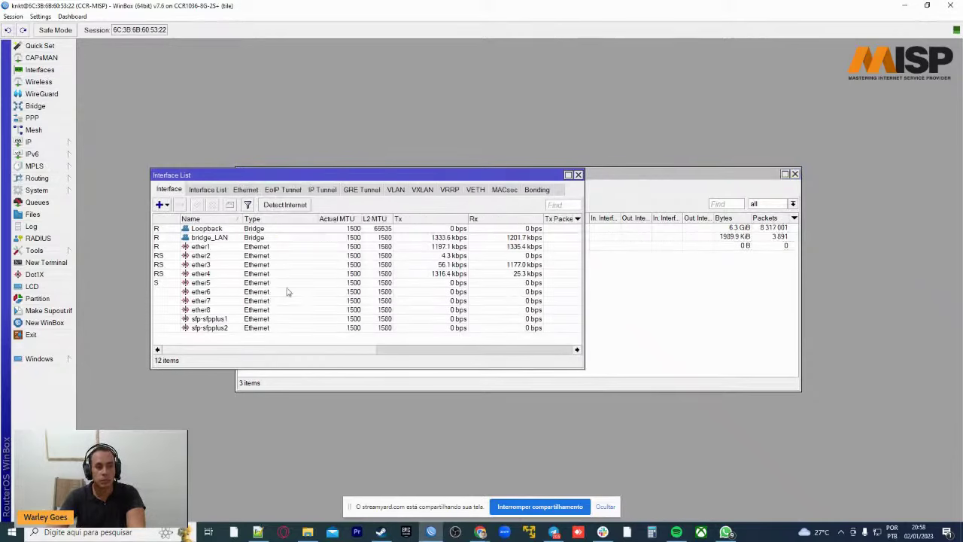
pyautogui.moveTo(290, 177); pyautogui.dragTo(435, 101)
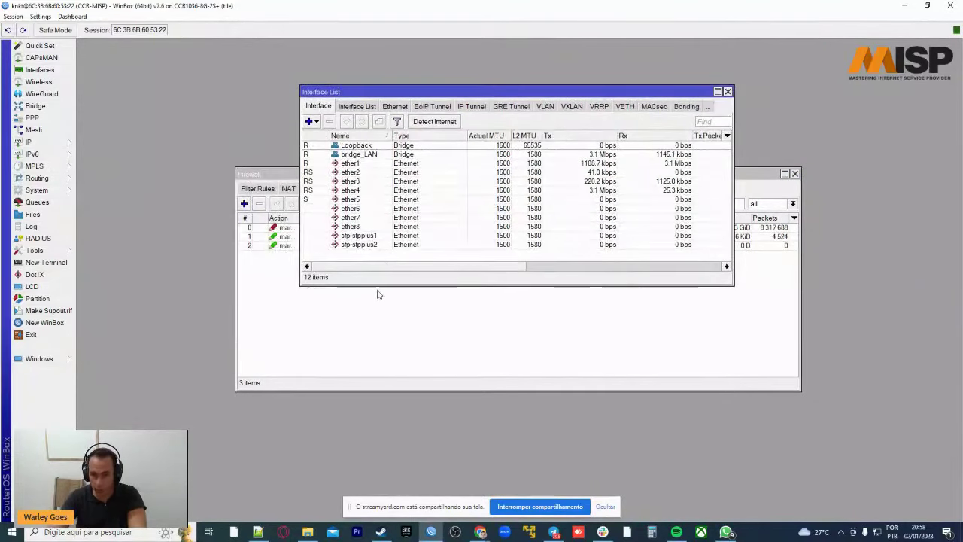
pyautogui.click(350, 164)
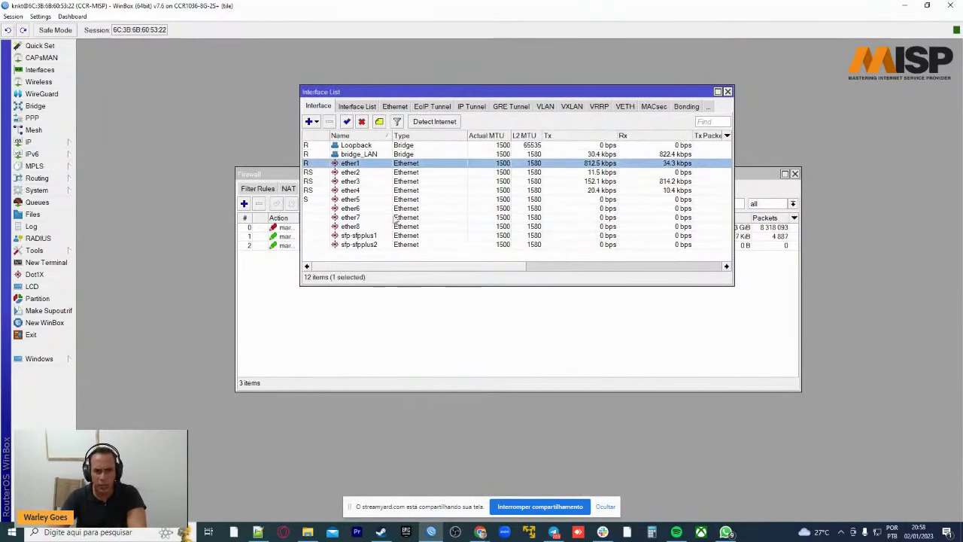
pyautogui.click(360, 190)
pyautogui.click(366, 181)
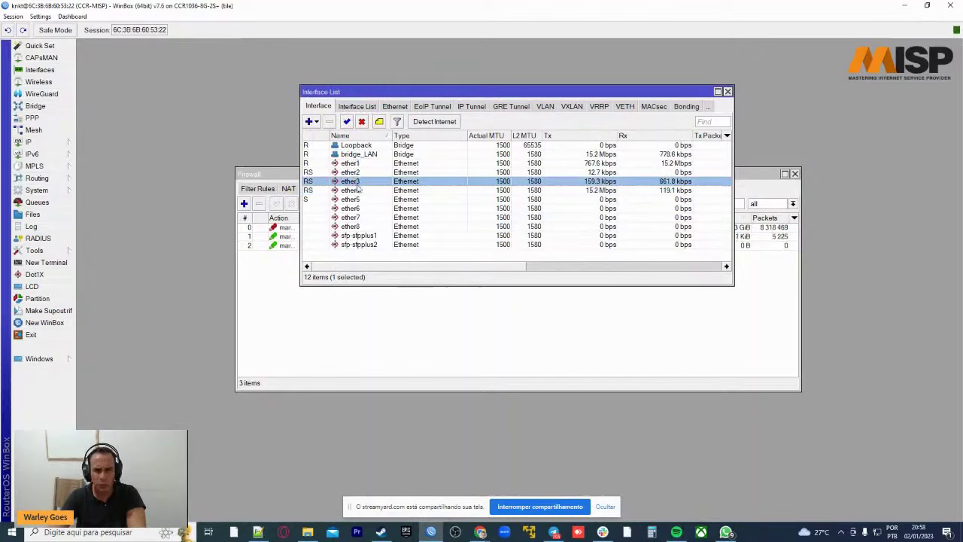
pyautogui.click(366, 172)
pyautogui.click(352, 191)
pyautogui.click(352, 181)
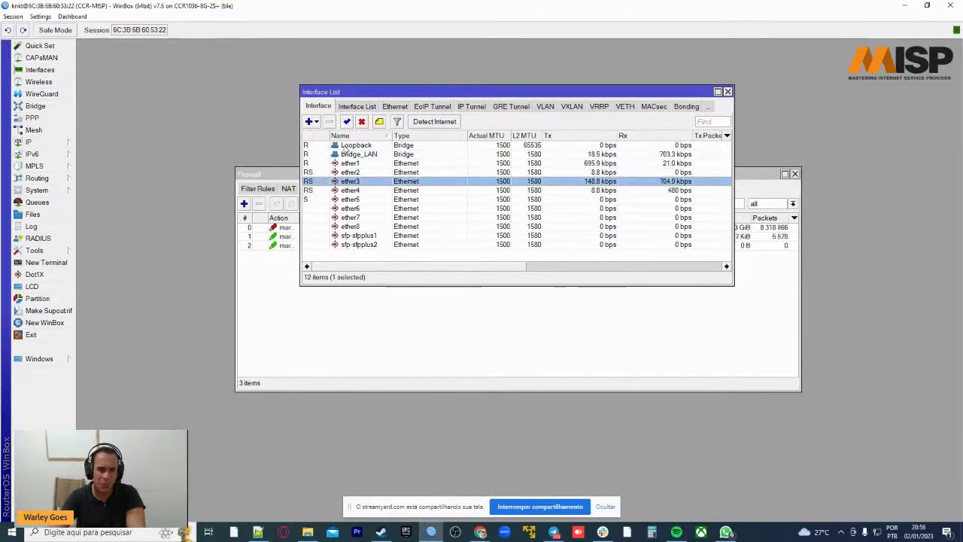
pyautogui.click(352, 172)
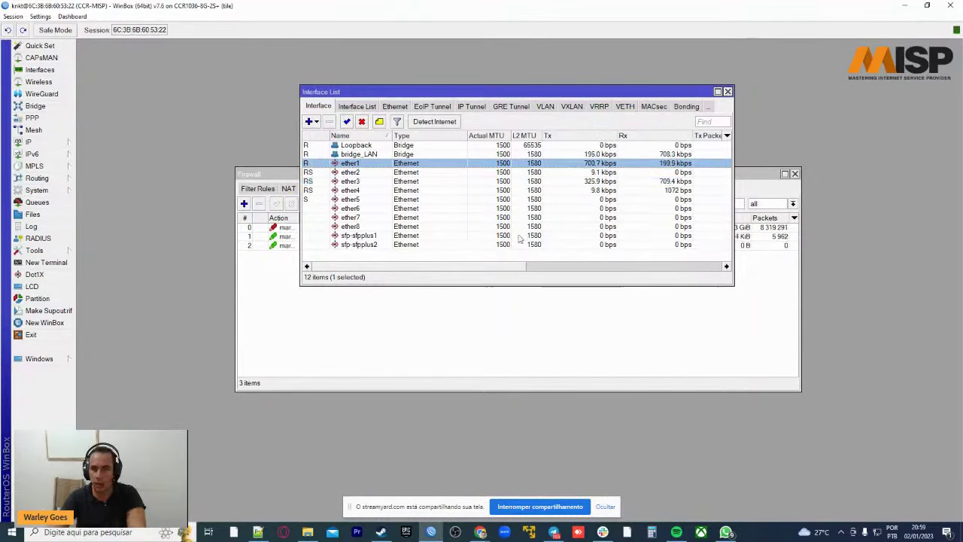
pyautogui.click(359, 180)
pyautogui.click(363, 199)
pyautogui.click(364, 227)
pyautogui.click(364, 217)
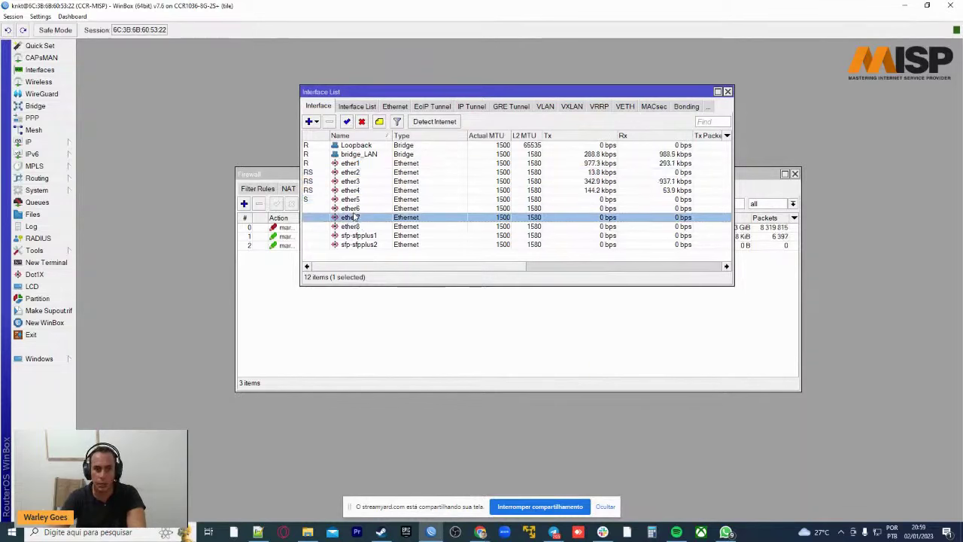
pyautogui.click(365, 208)
pyautogui.click(365, 201)
pyautogui.click(364, 227)
pyautogui.click(361, 236)
pyautogui.click(365, 245)
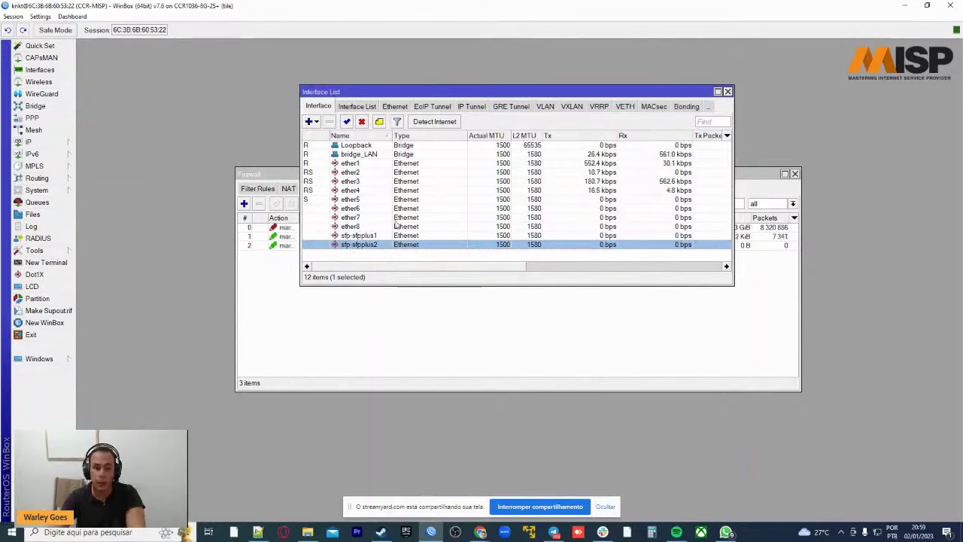
# Review the complete set of interfaces from Loopback to sfp-sfpplus2 and close the interface list.
pyautogui.keyDown('shift'); pyautogui.click(371, 164); pyautogui.keyUp('shift')
pyautogui.press('Home')
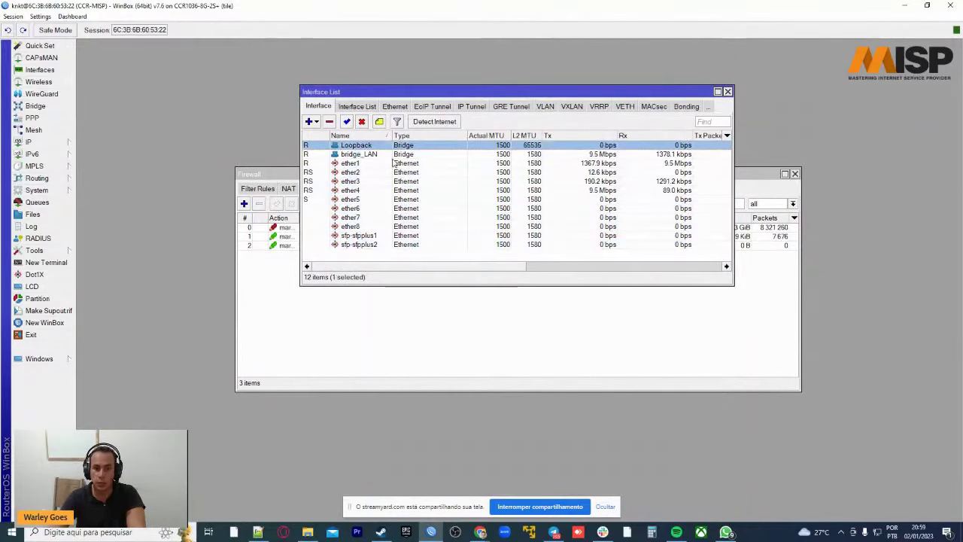
pyautogui.hotkey('ctrl', 'a')
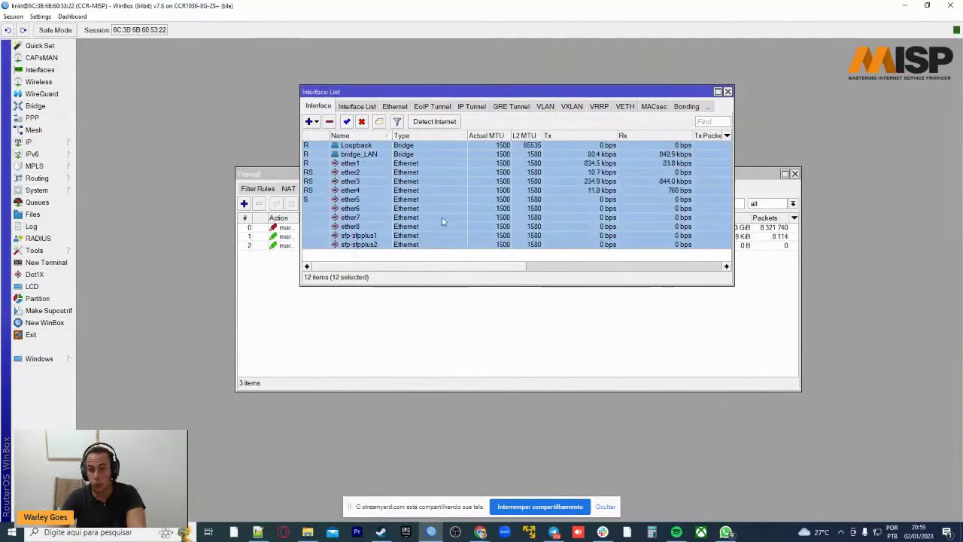
pyautogui.press('Home')
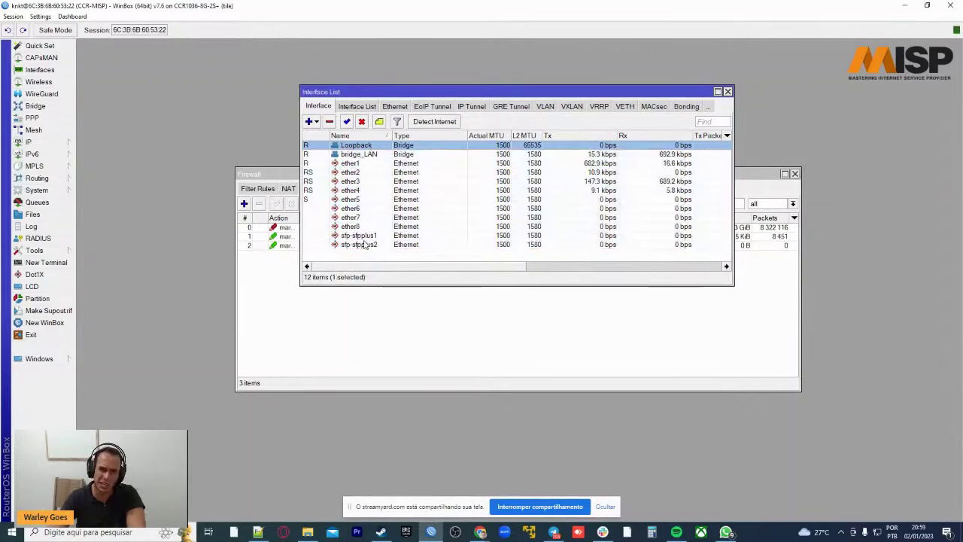
pyautogui.hotkey('ctrl', 'a')
pyautogui.press('Home')
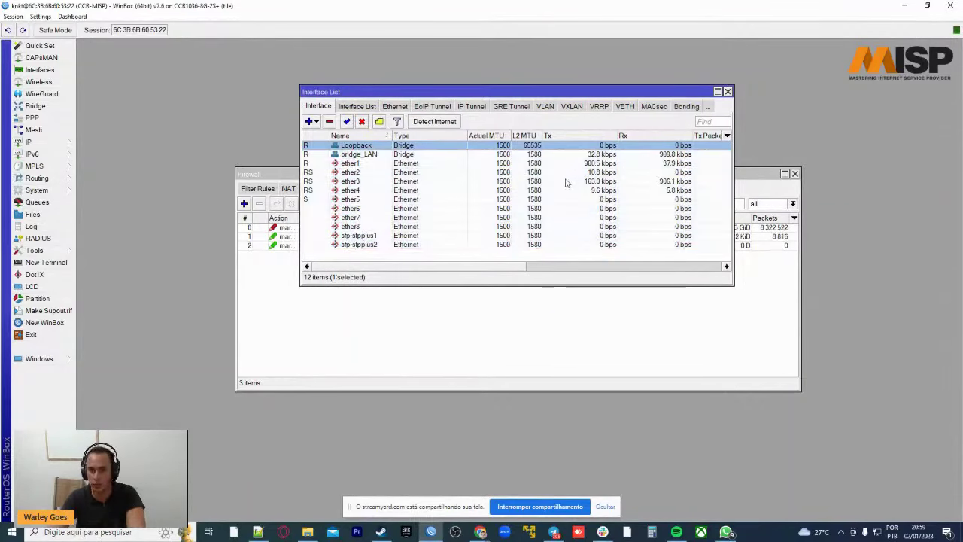
pyautogui.press('Down')
pyautogui.press('Down')
pyautogui.click(555, 182)
pyautogui.click(544, 200)
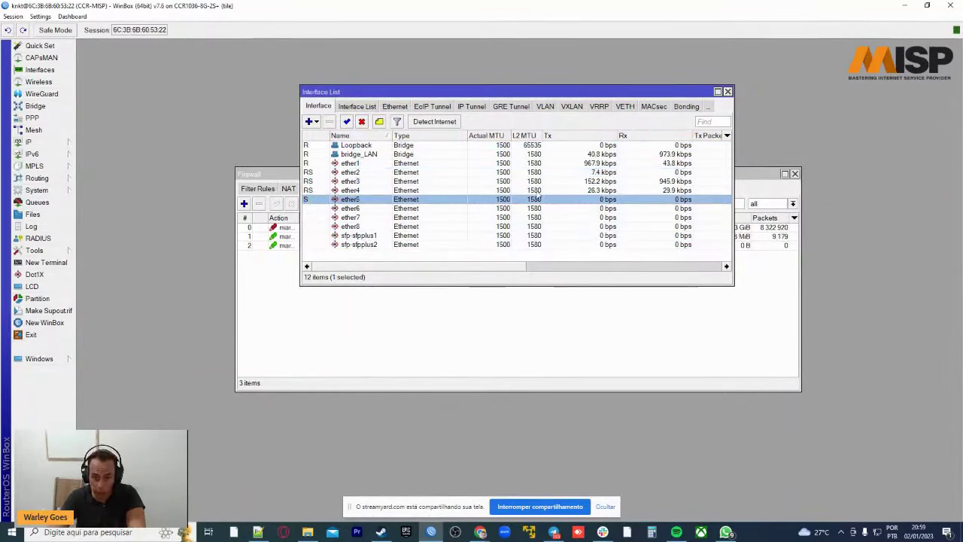
pyautogui.click(532, 192)
pyautogui.click(512, 154)
pyautogui.click(486, 163)
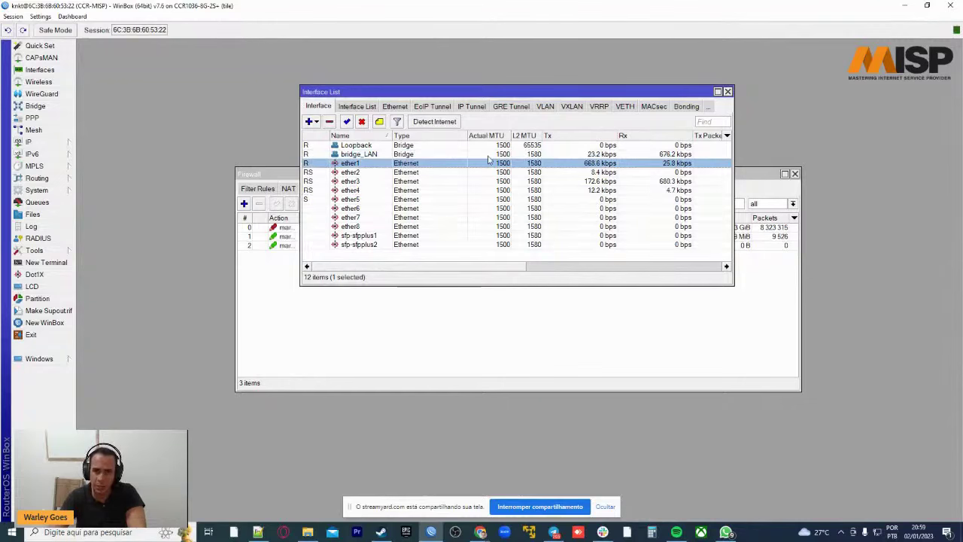
pyautogui.click(490, 153)
pyautogui.click(490, 146)
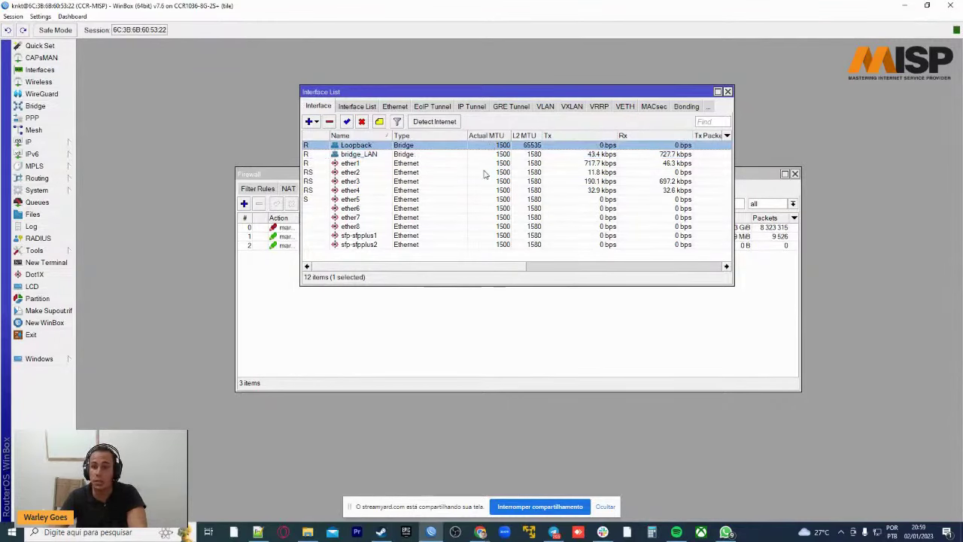
pyautogui.keyDown('shift'); pyautogui.click(382, 245); pyautogui.keyUp('shift')
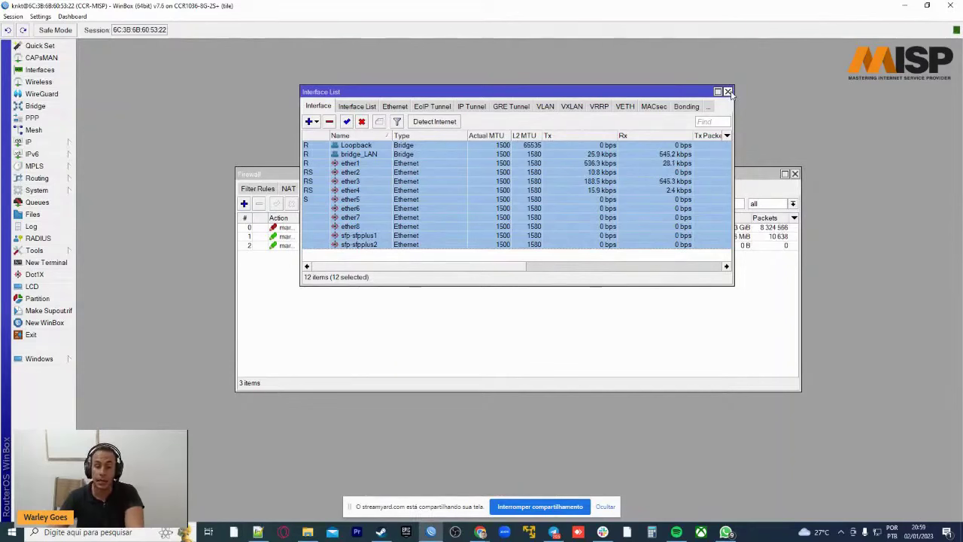
pyautogui.click(728, 91)
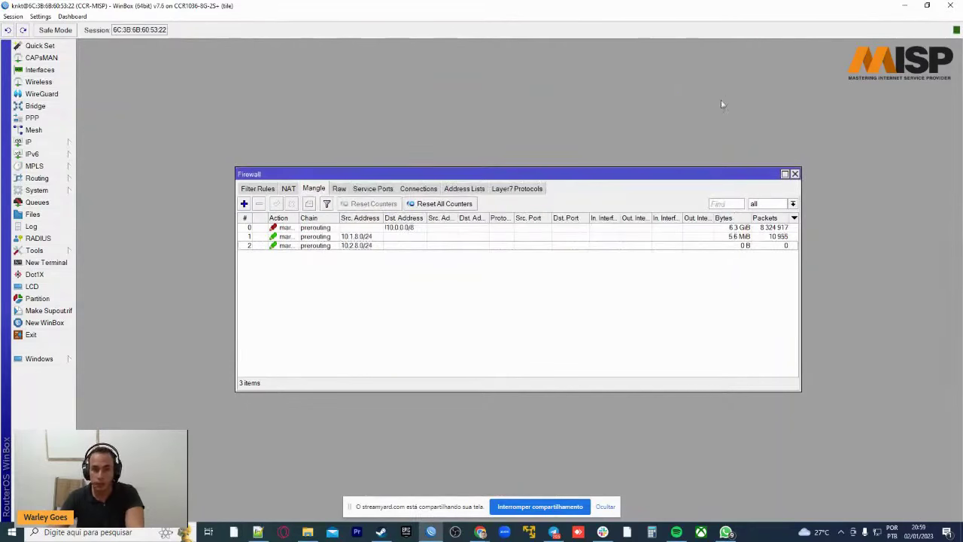
# Check the routing mark options of the 10.1.8.0/24 mangle rule and open the list of routing tables.
pyautogui.doubleClick(324, 237)
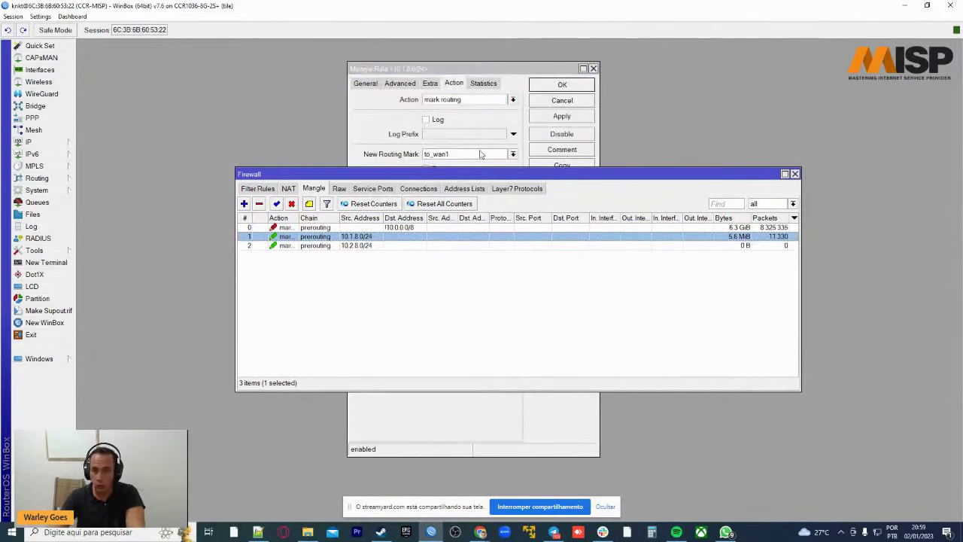
pyautogui.click(460, 154)
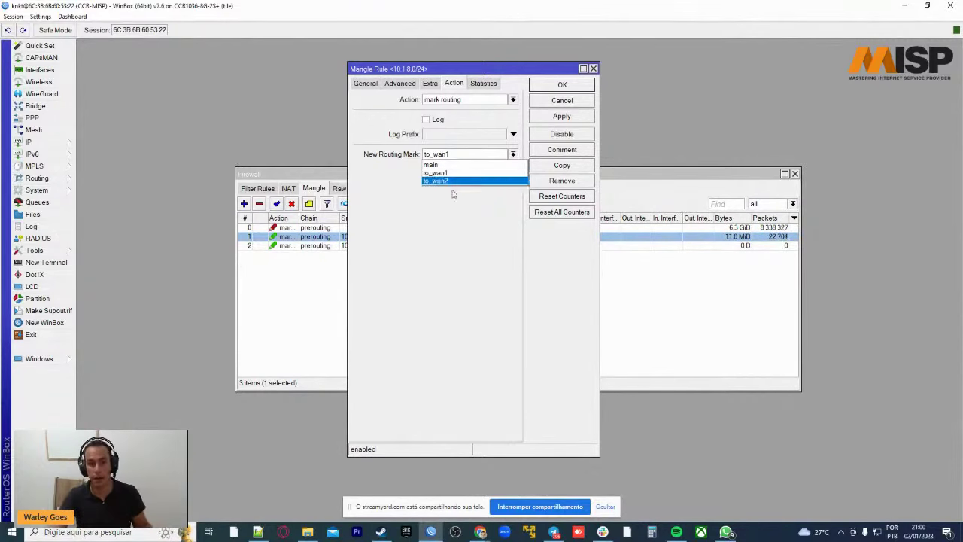
pyautogui.click(47, 182)
pyautogui.click(94, 310)
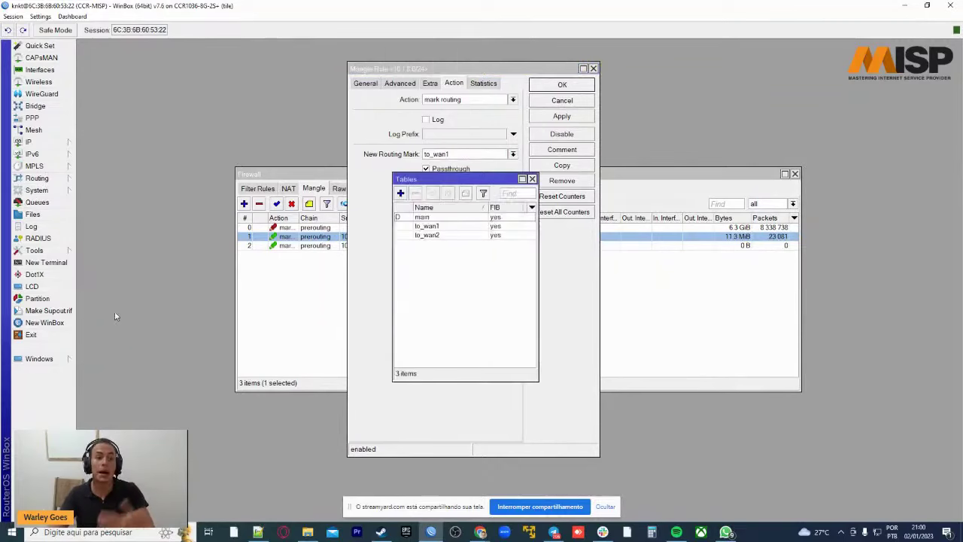
pyautogui.click(462, 227)
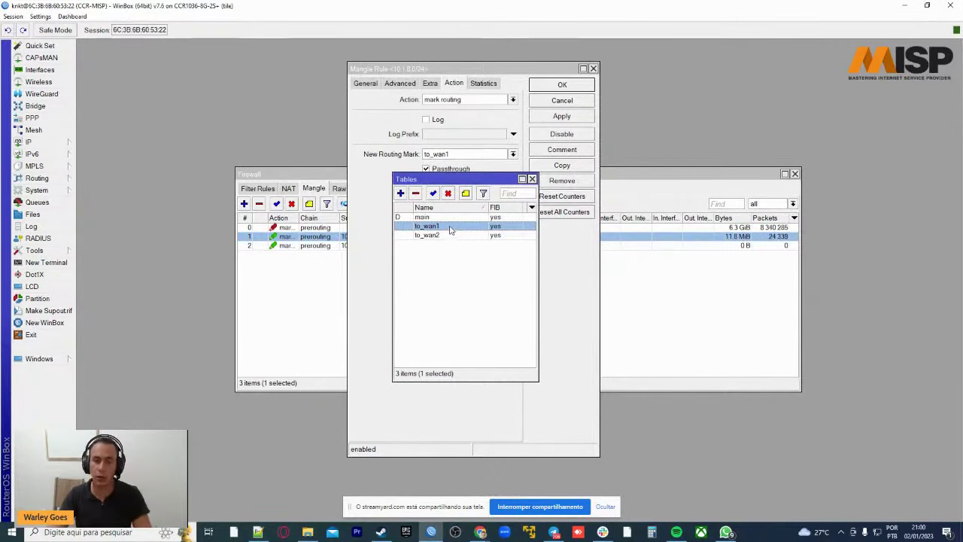
# Rename the routing table to_wan1 as clientes_nodo01 and save it.
pyautogui.doubleClick(450, 227)
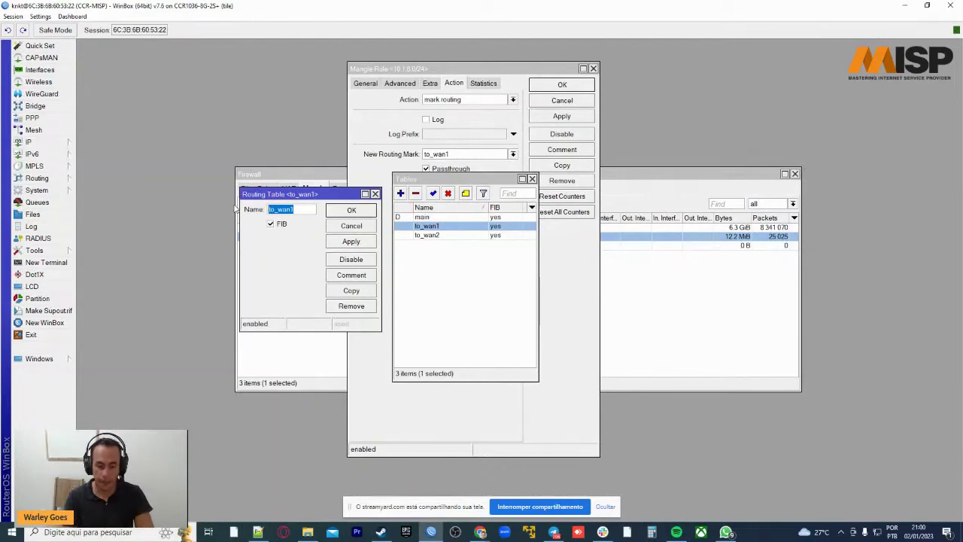
pyautogui.write('clientes')
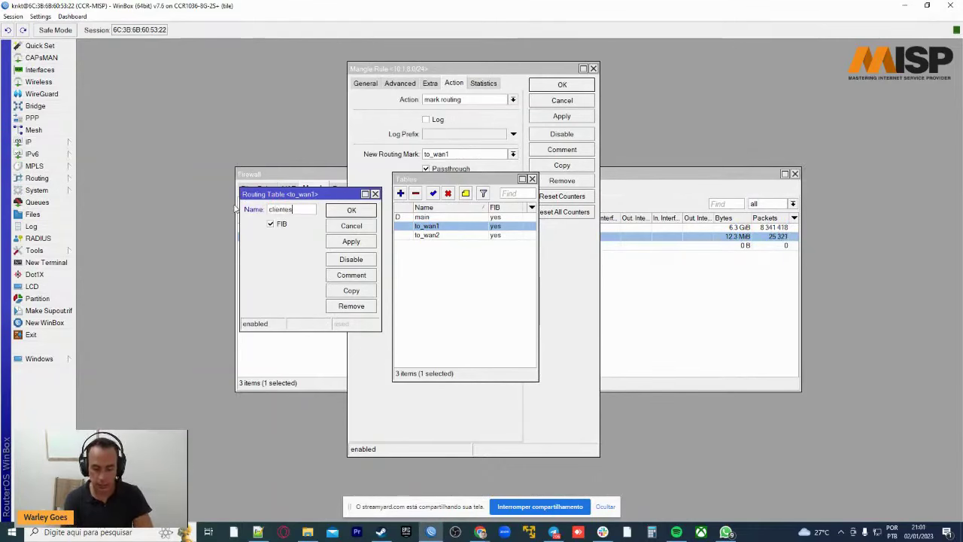
pyautogui.write('_')
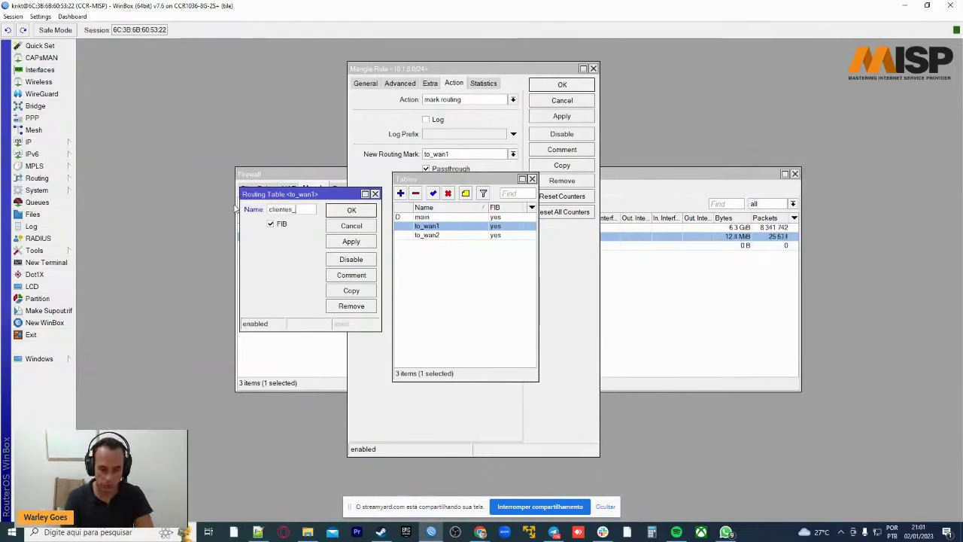
pyautogui.write('nodo01')
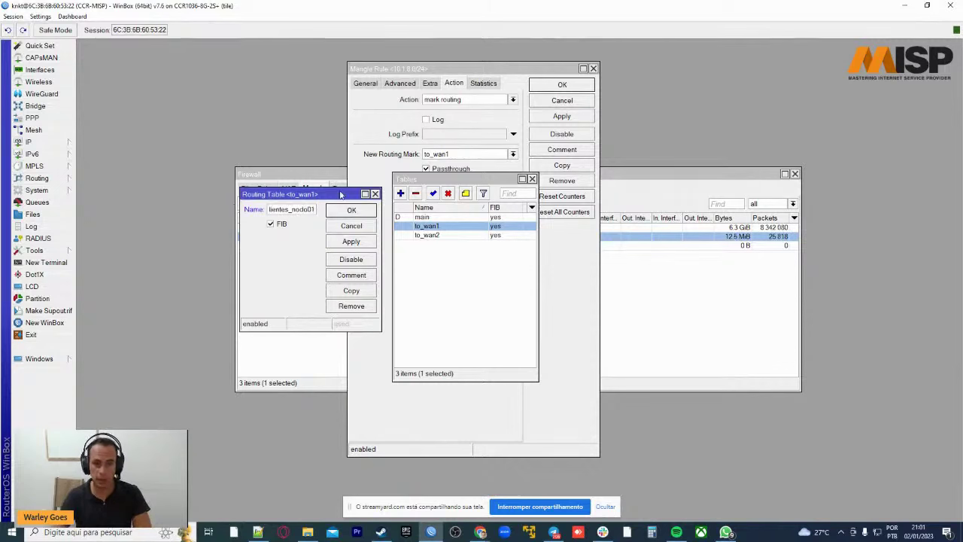
pyautogui.click(351, 210)
# Rename the routing table to_wan2 as clientes_nodo02, reusing the first table's name, and close the tables list.
pyautogui.doubleClick(423, 219)
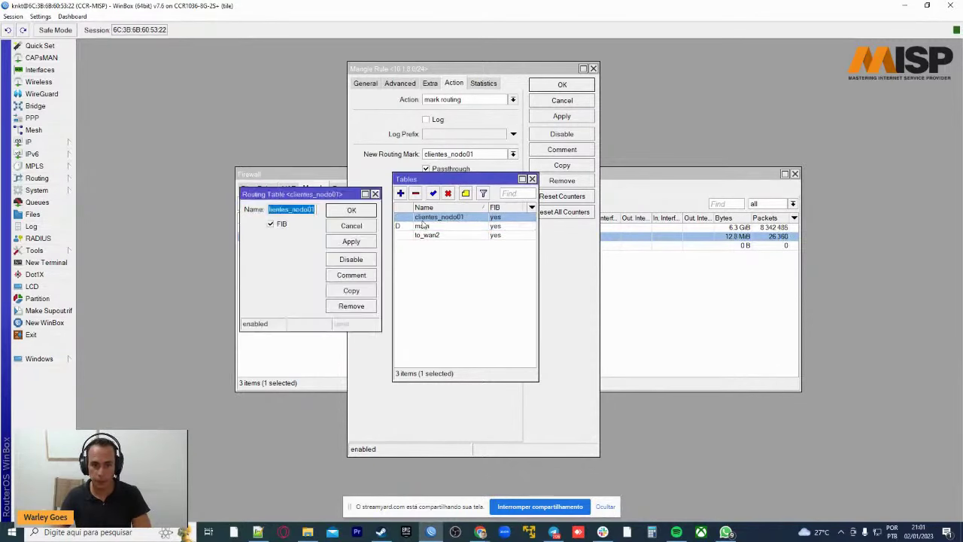
pyautogui.click(352, 210)
pyautogui.doubleClick(426, 235)
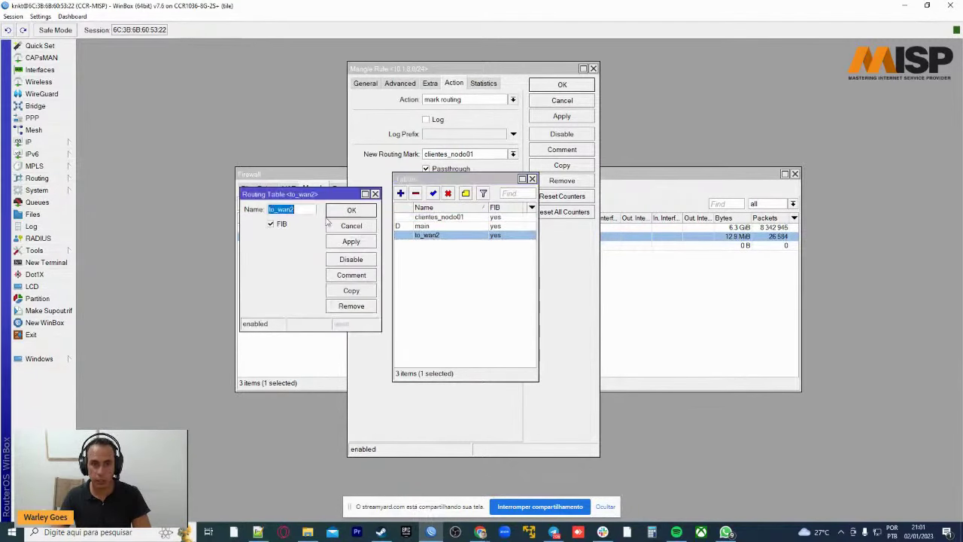
pyautogui.write('clientes_nodo01')
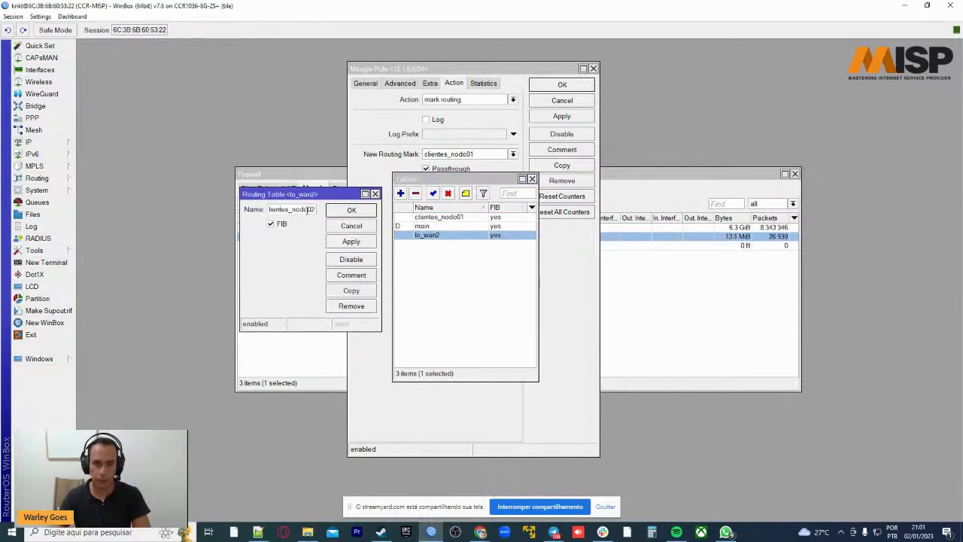
pyautogui.press('BackSpace')
pyautogui.write('2')
pyautogui.click(352, 210)
pyautogui.click(532, 179)
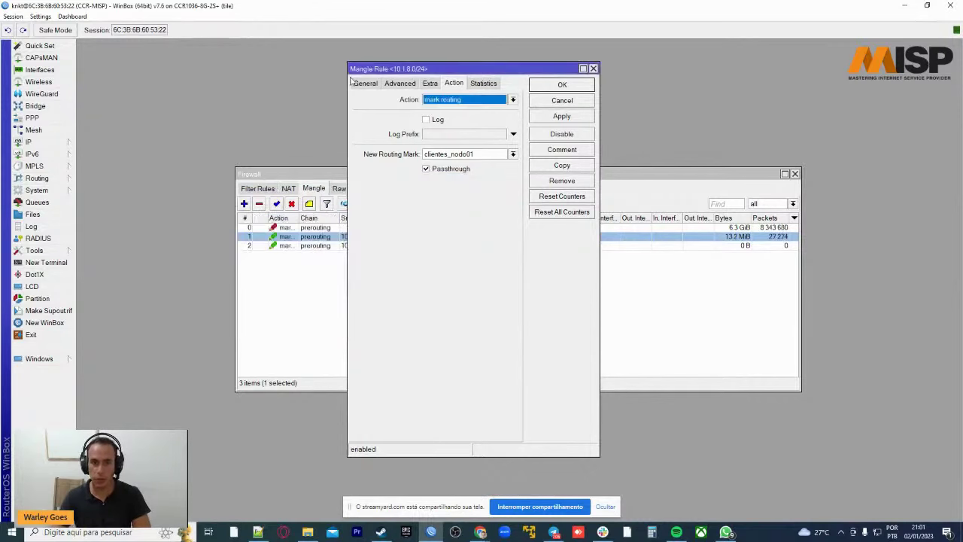
# Check the source address and new routing mark of the 10.1.8.0/24 mangle rule and the routing mark of the 10.2.8.0/24 rule.
pyautogui.click(366, 84)
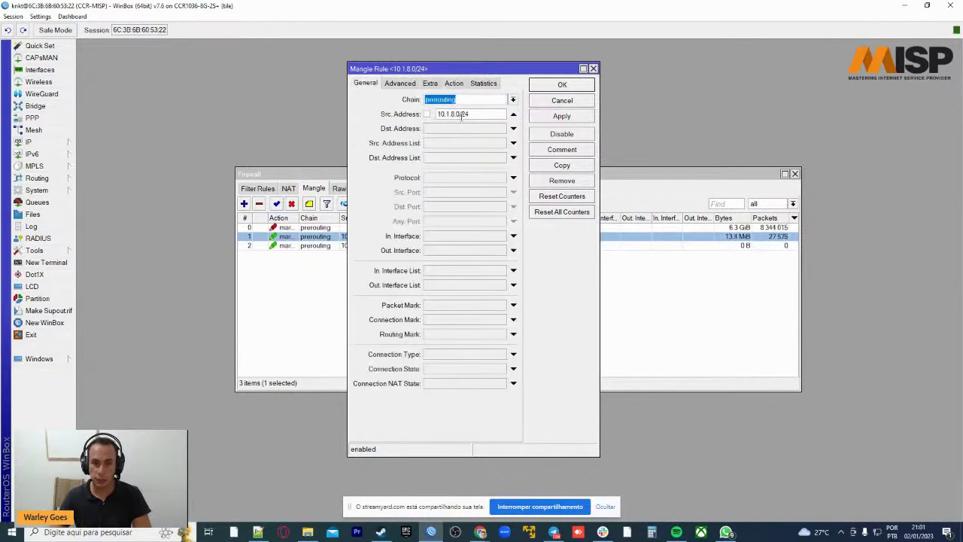
pyautogui.click(455, 85)
pyautogui.click(480, 155)
pyautogui.click(481, 163)
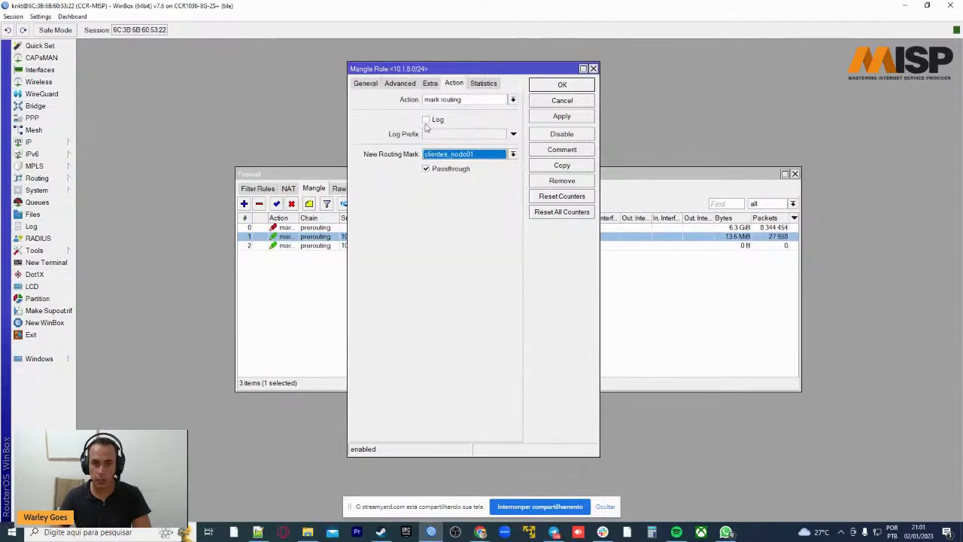
pyautogui.click(547, 87)
pyautogui.doubleClick(316, 246)
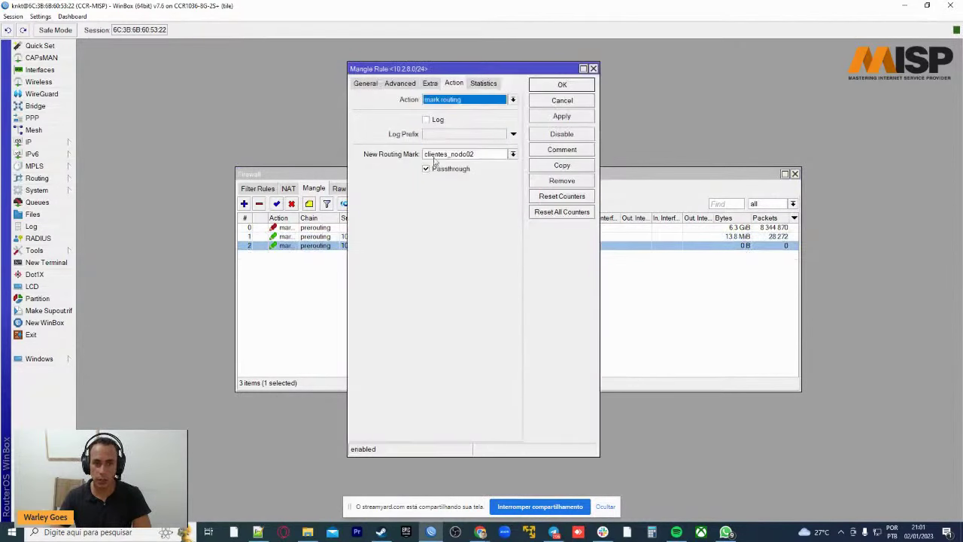
pyautogui.click(564, 86)
pyautogui.click(400, 270)
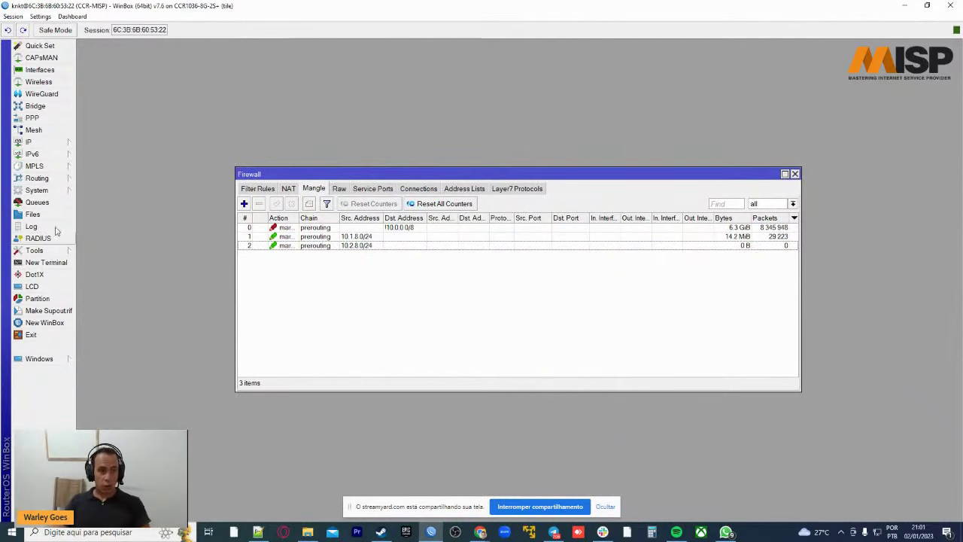
# Review the list of routing tables for the client nodes and close it.
pyautogui.click(38, 179)
pyautogui.click(121, 310)
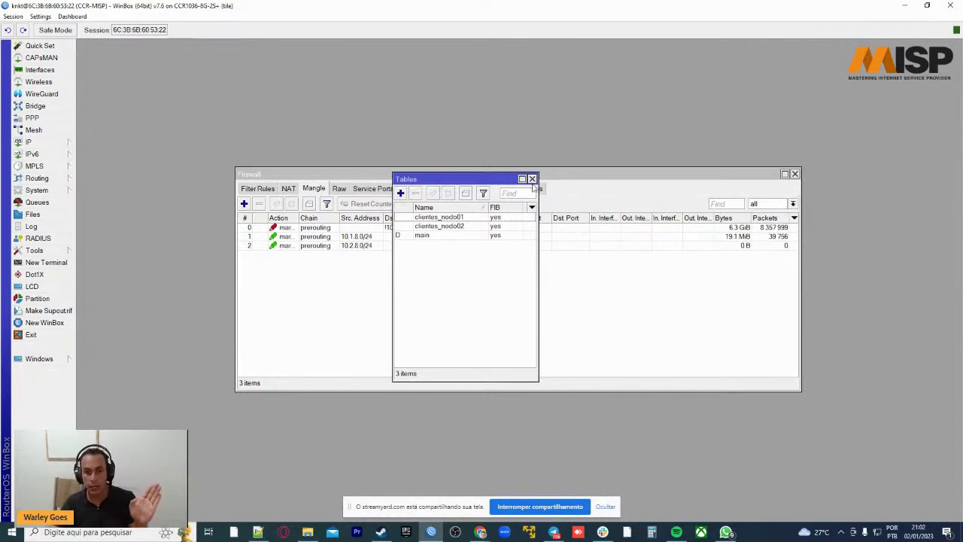
pyautogui.click(532, 179)
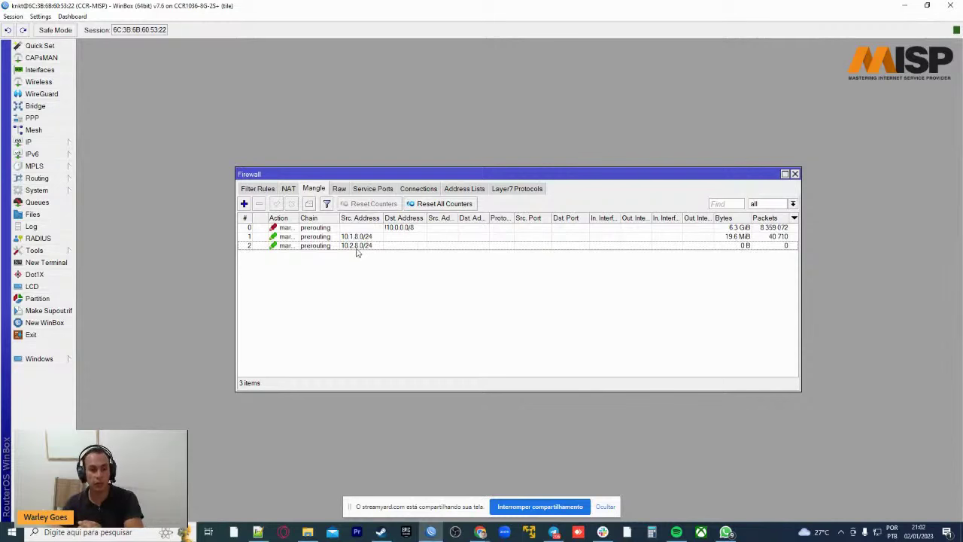
# Start a new IP route for destination 0.0.0.0/0 with 190.1.55.2 as its gateway.
pyautogui.click(38, 142)
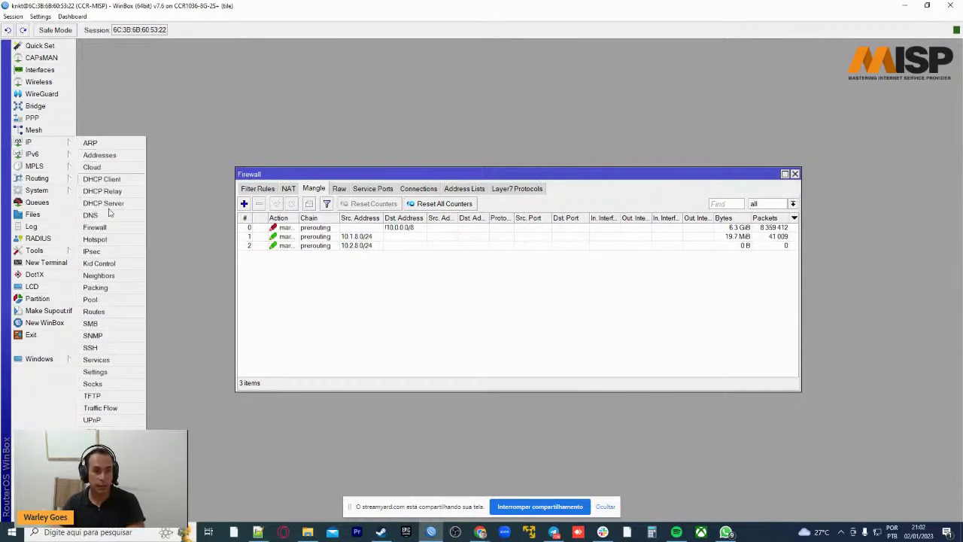
pyautogui.click(114, 312)
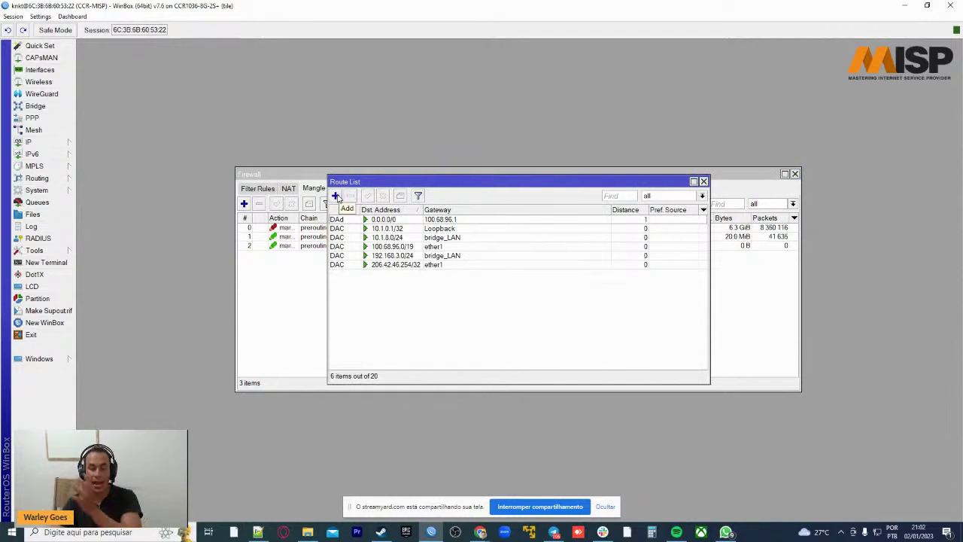
pyautogui.click(336, 197)
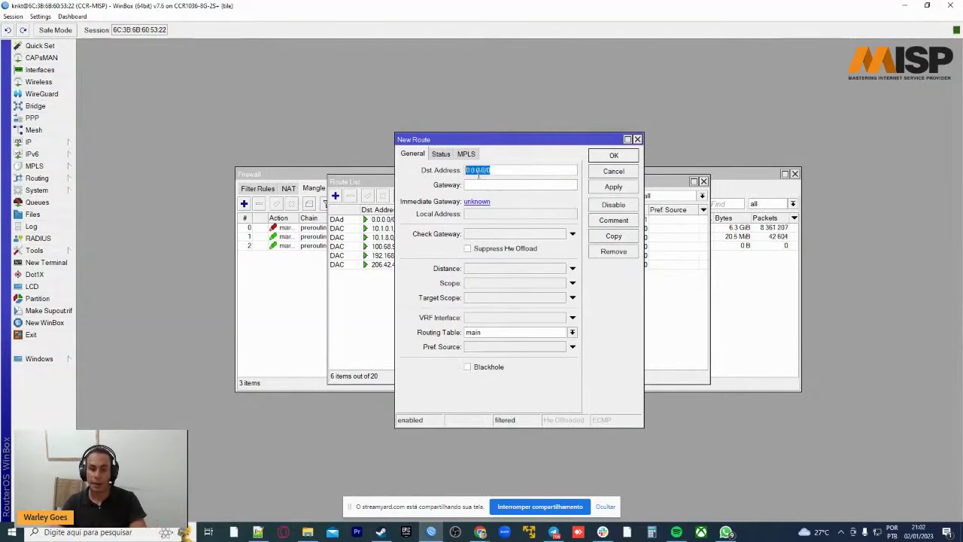
pyautogui.click(515, 332)
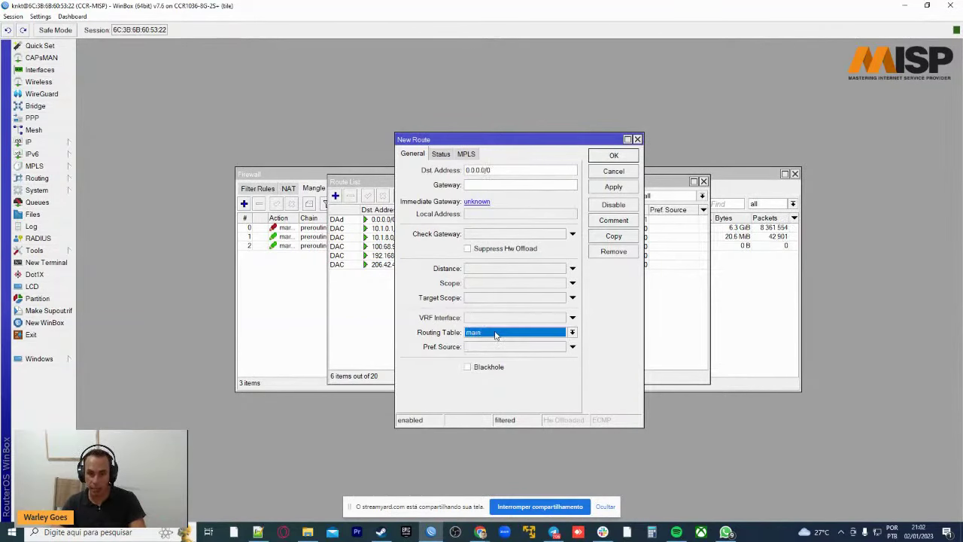
pyautogui.click(492, 185)
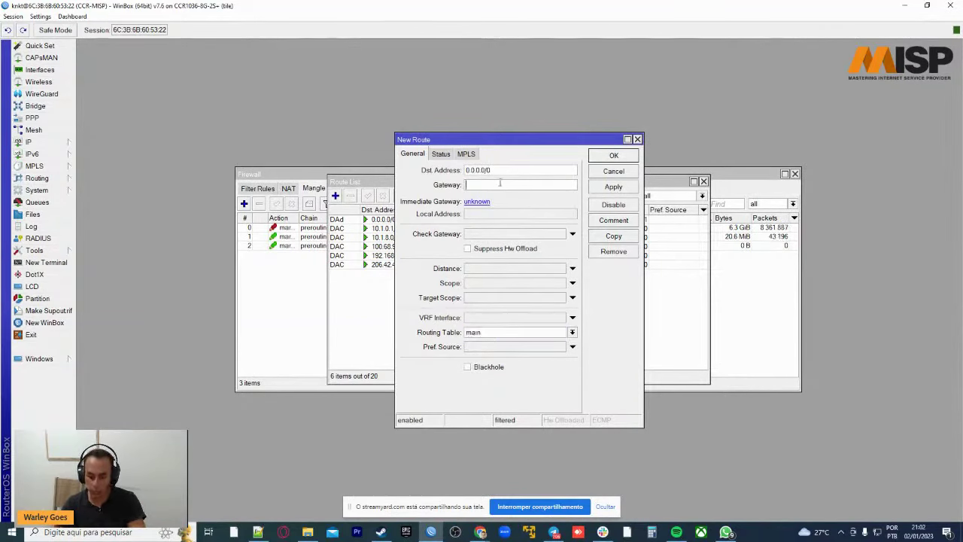
pyautogui.write('10.1')
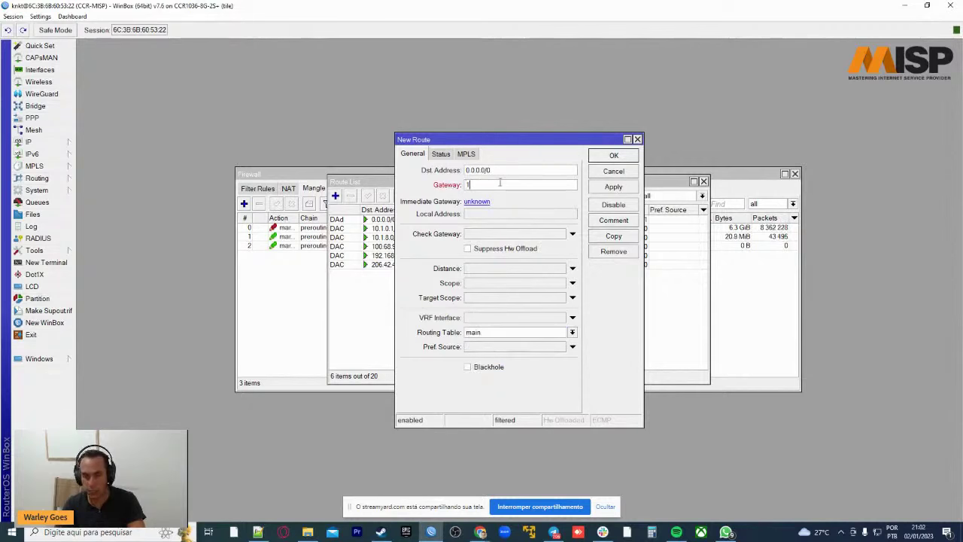
pyautogui.press('BackSpace')
pyautogui.press('BackSpace')
pyautogui.press('BackSpace')
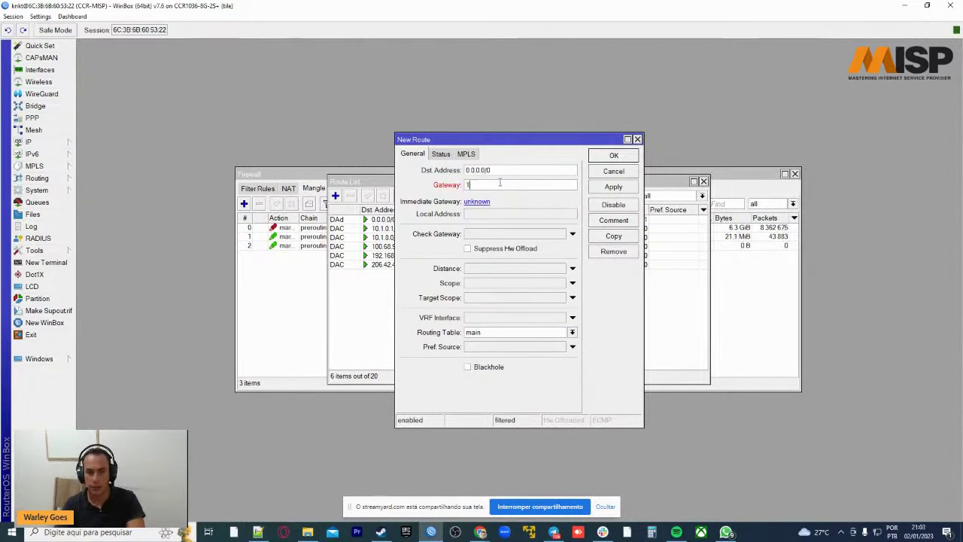
pyautogui.write('90.1.55.2')
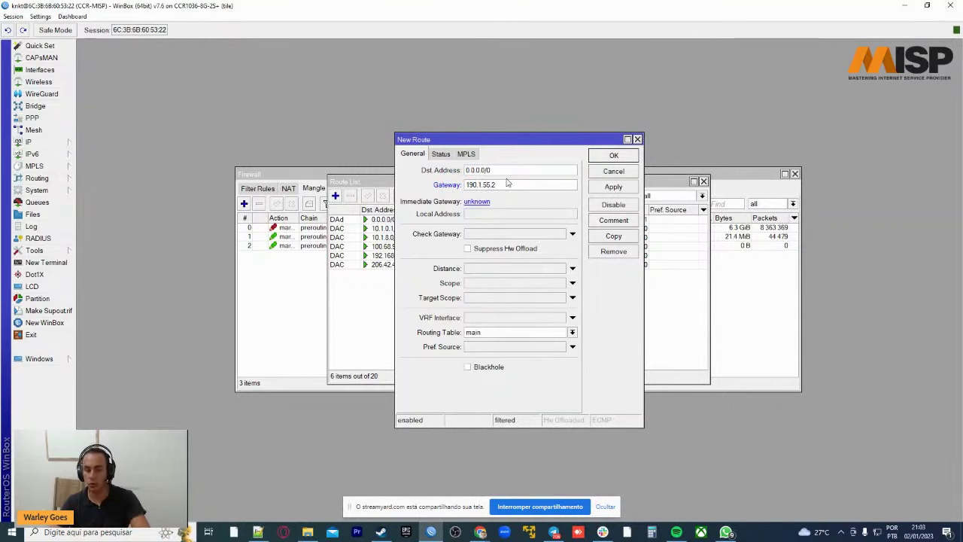
# Change the new default route's gateway to 190.1.1.1.
pyautogui.doubleClick(508, 185)
pyautogui.click(525, 185)
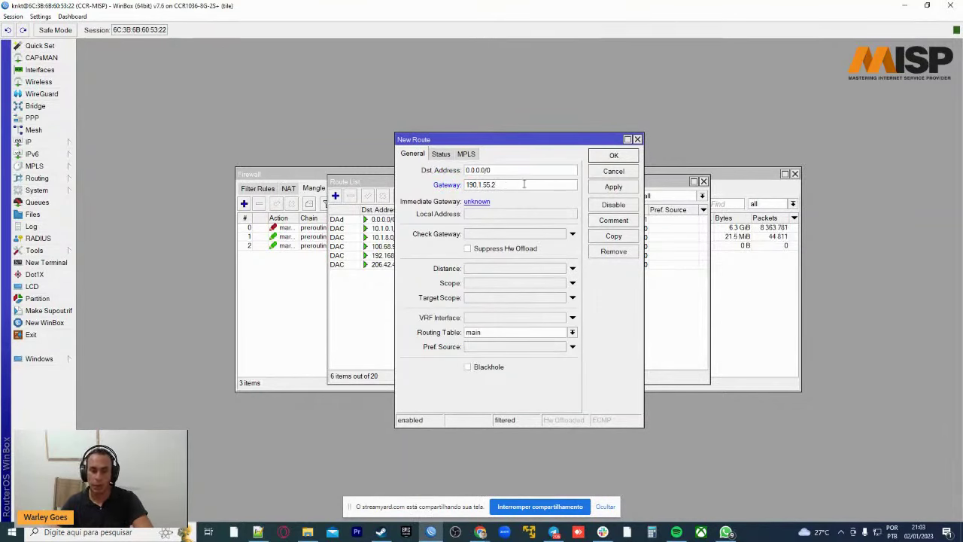
pyautogui.doubleClick(509, 183)
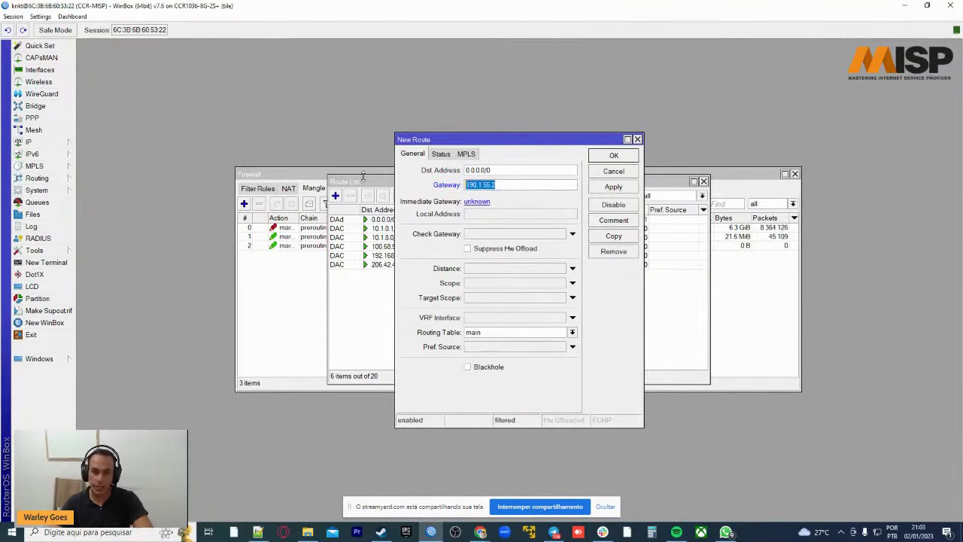
pyautogui.click(516, 184)
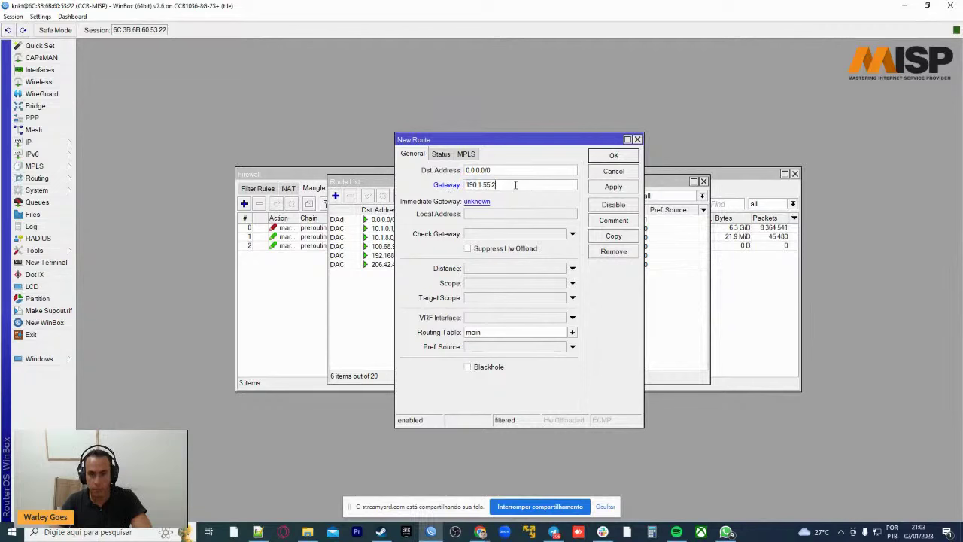
pyautogui.moveTo(516, 184); pyautogui.dragTo(386, 182)
pyautogui.write('1.1.1')
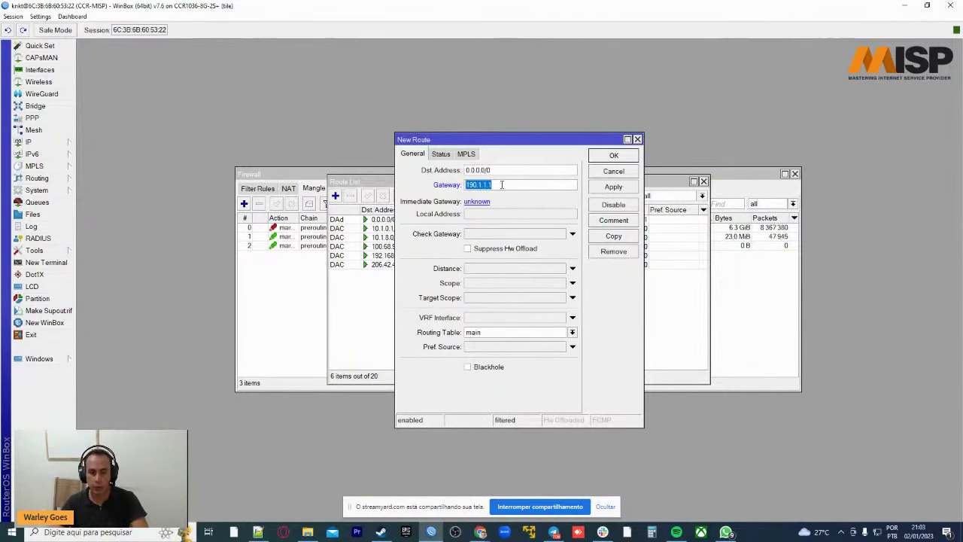
pyautogui.click(504, 332)
pyautogui.click(490, 182)
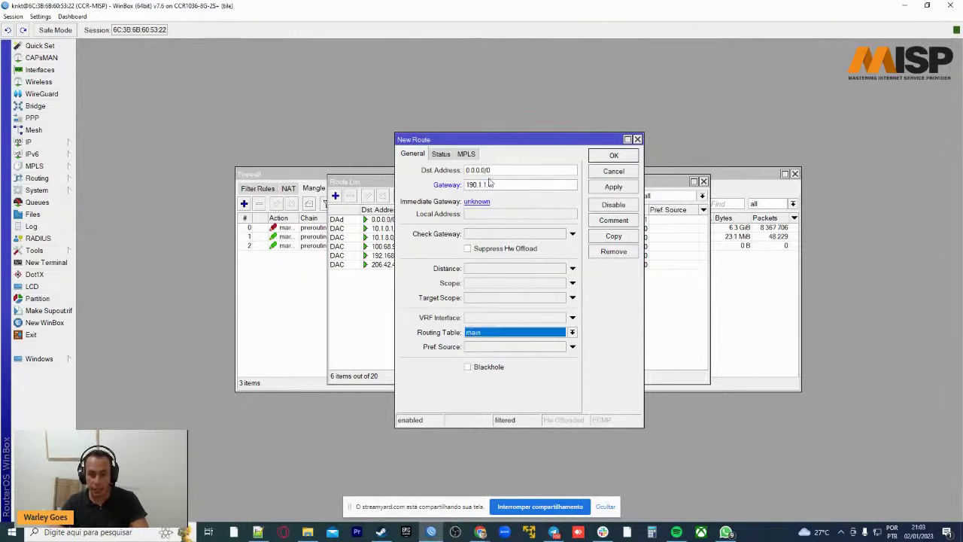
pyautogui.doubleClick(489, 183)
pyautogui.click(519, 184)
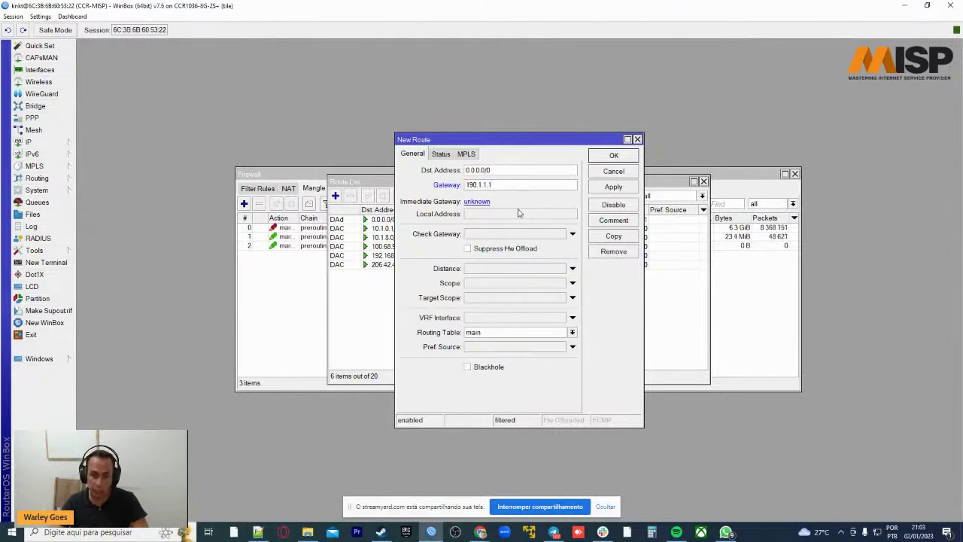
pyautogui.click(516, 332)
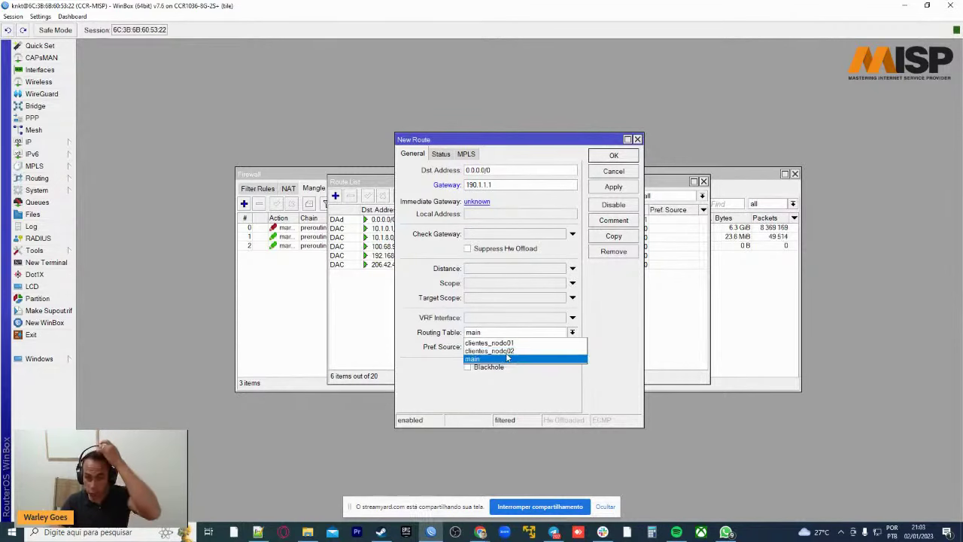
pyautogui.click(473, 197)
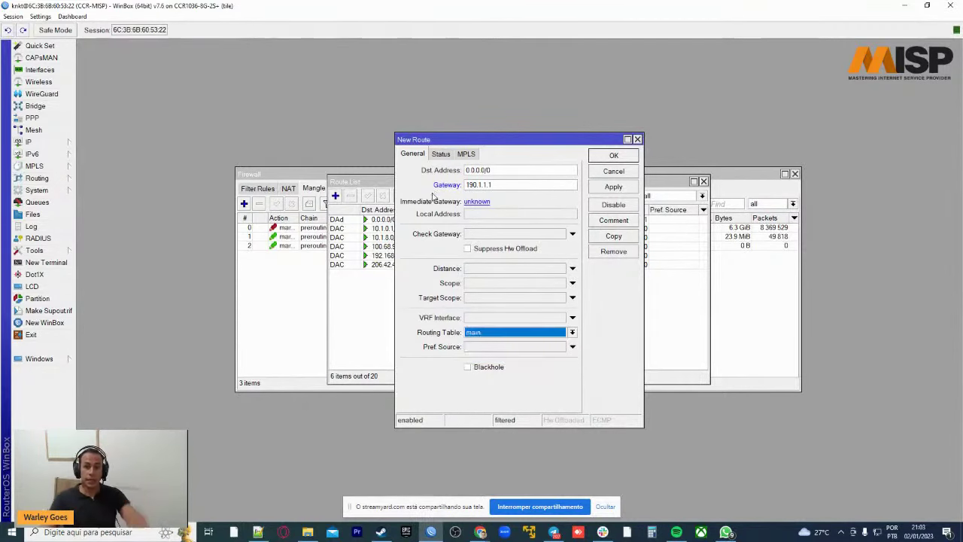
pyautogui.doubleClick(478, 185)
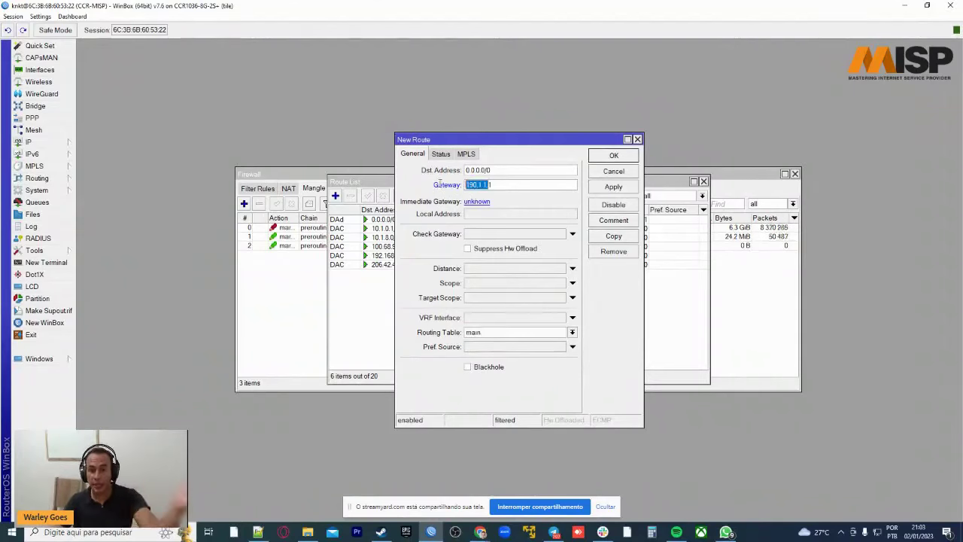
pyautogui.doubleClick(489, 185)
pyautogui.click(529, 184)
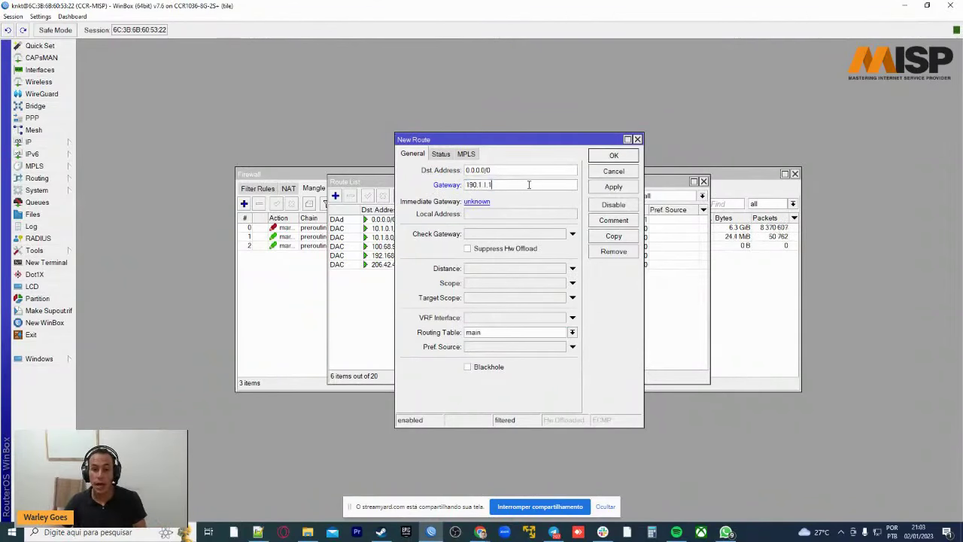
pyautogui.doubleClick(529, 184)
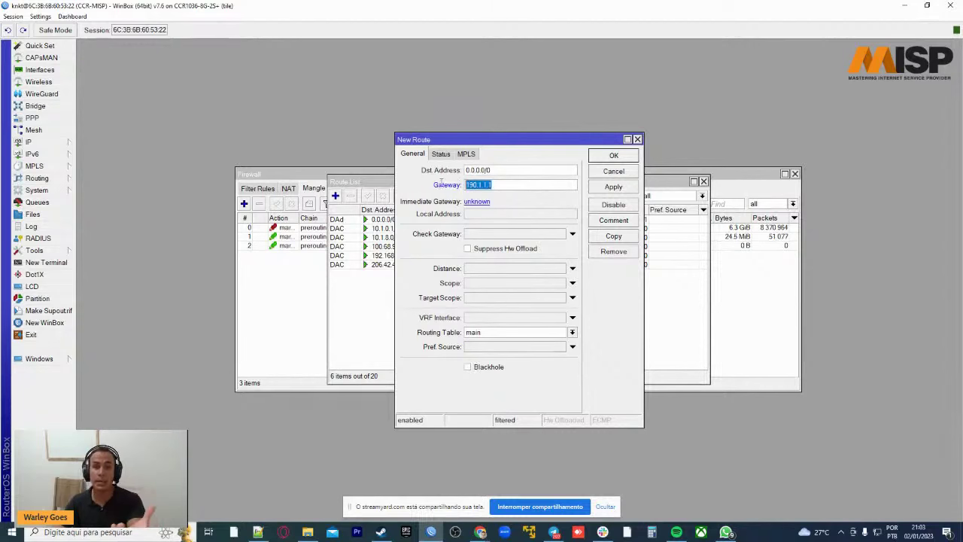
# Assign the 190.1.1.1 default route to the clientes_nodo01 routing table, enable gateway checking and save the route.
pyautogui.click(493, 332)
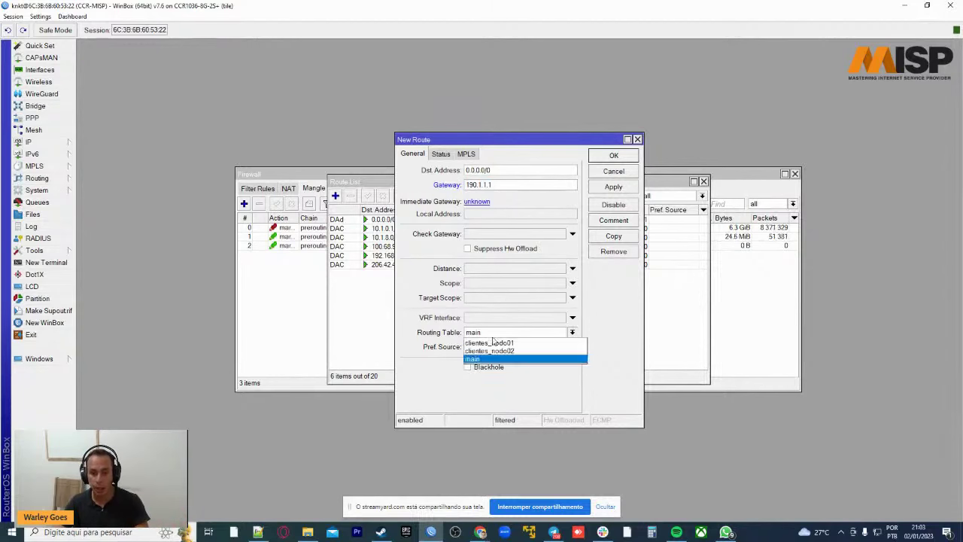
pyautogui.click(489, 338)
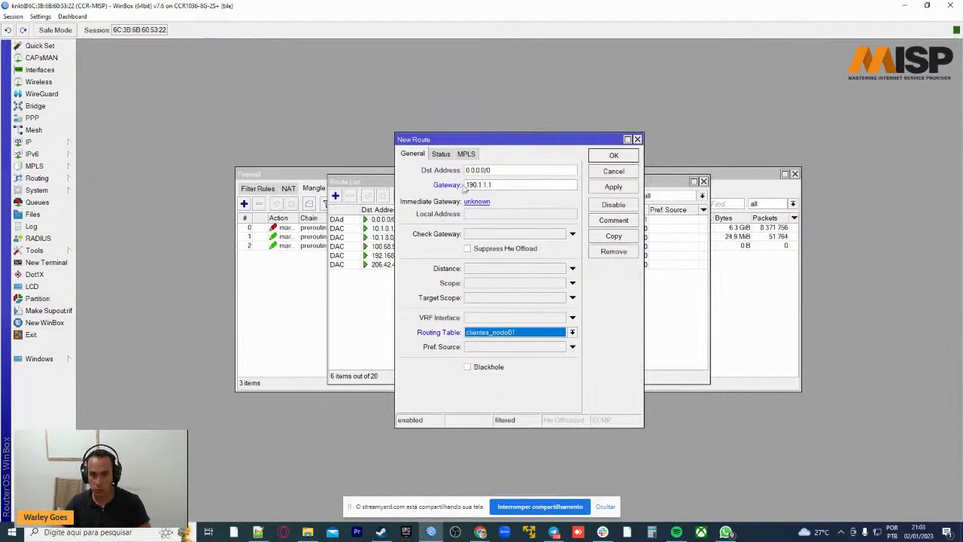
pyautogui.doubleClick(503, 184)
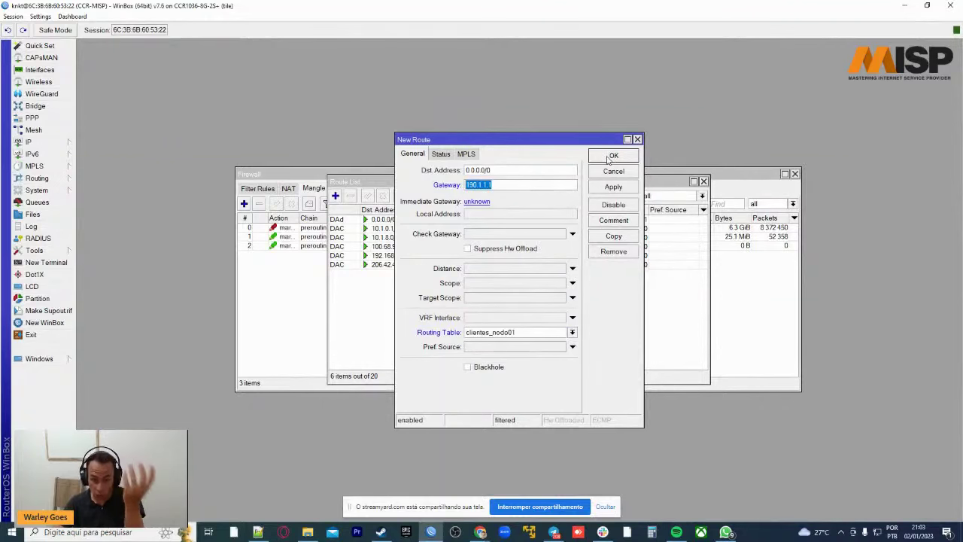
pyautogui.click(544, 236)
pyautogui.click(613, 156)
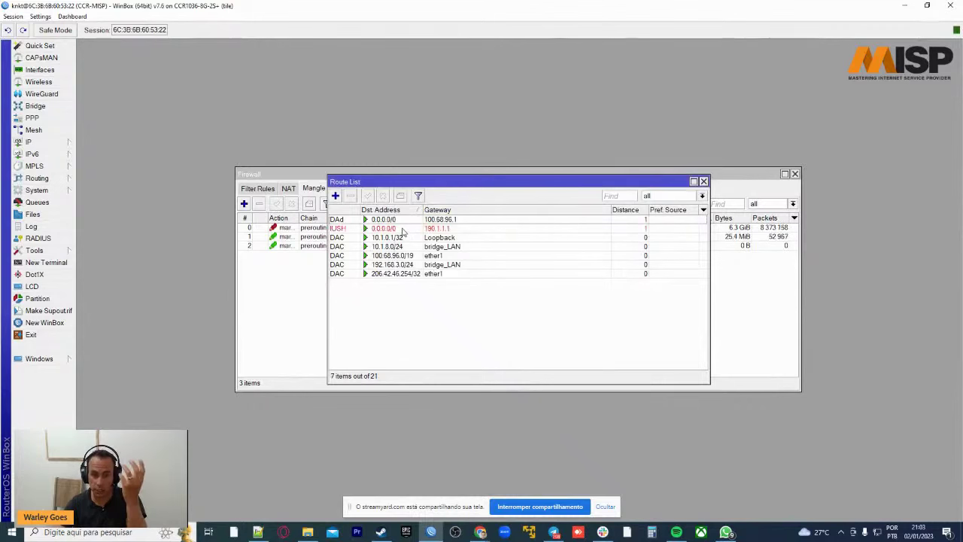
# Start a new IP route for destination 0.0.0.0/0 with gateway 190.2.2.2 and ping gateway checking.
pyautogui.click(443, 229)
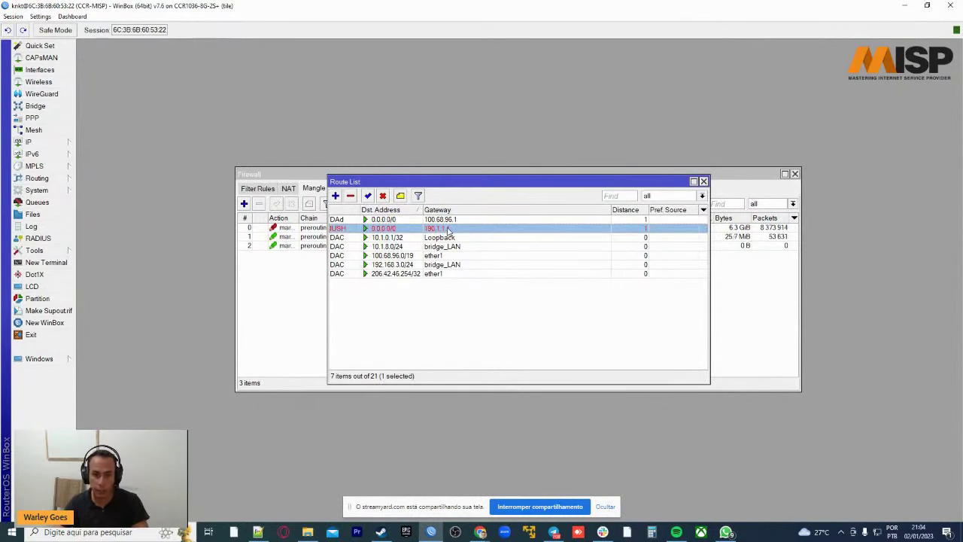
pyautogui.click(336, 197)
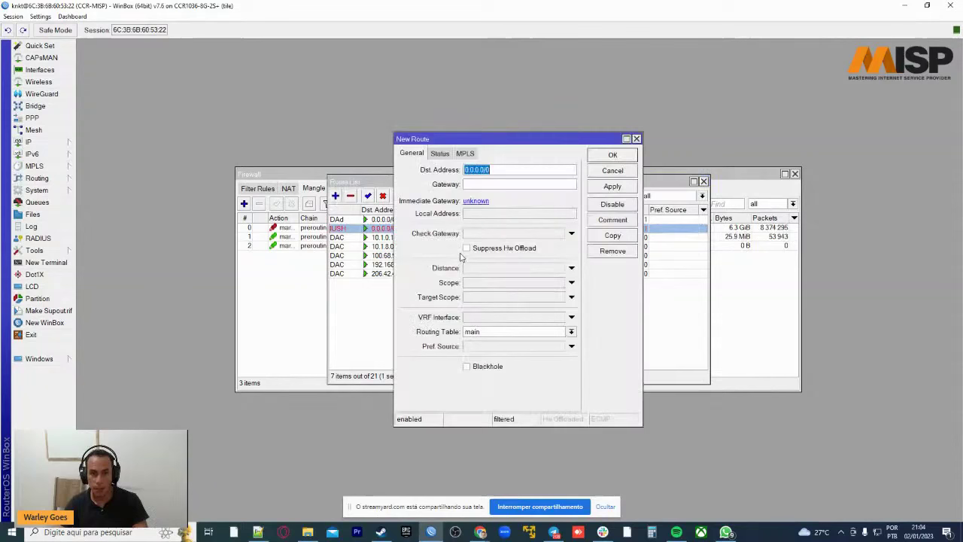
pyautogui.click(487, 184)
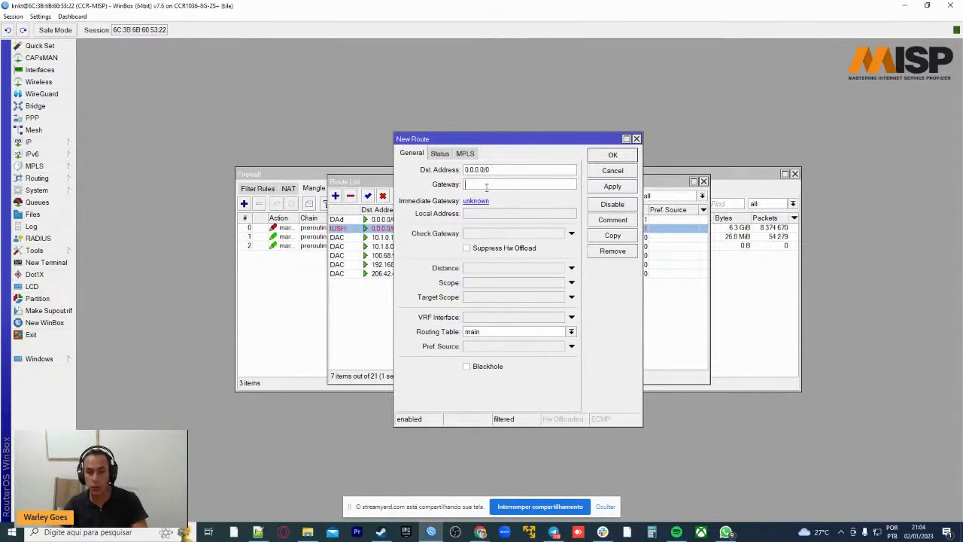
pyautogui.write('190.1.1.1')
pyautogui.press('BackSpace')
pyautogui.press('BackSpace')
pyautogui.press('BackSpace')
pyautogui.press('BackSpace')
pyautogui.press('BackSpace')
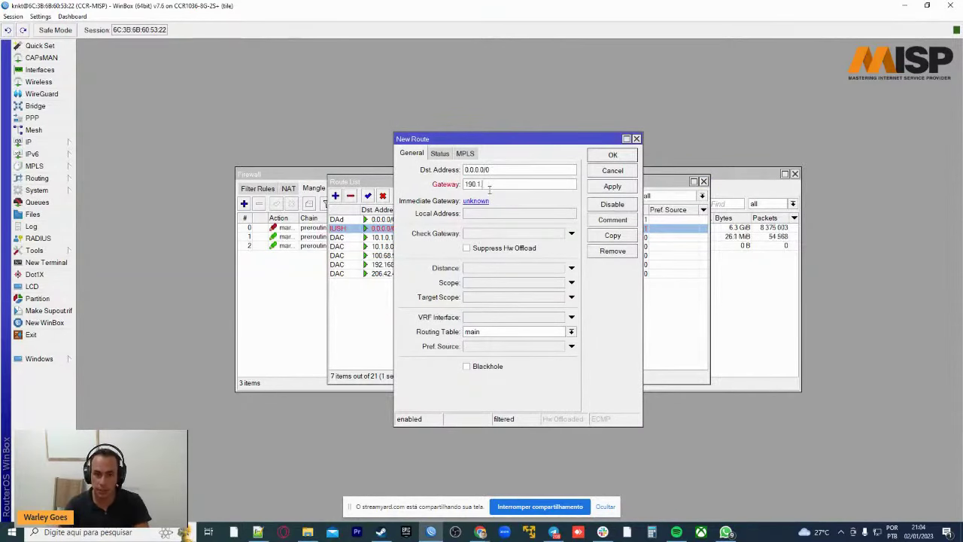
pyautogui.write('2.2.2')
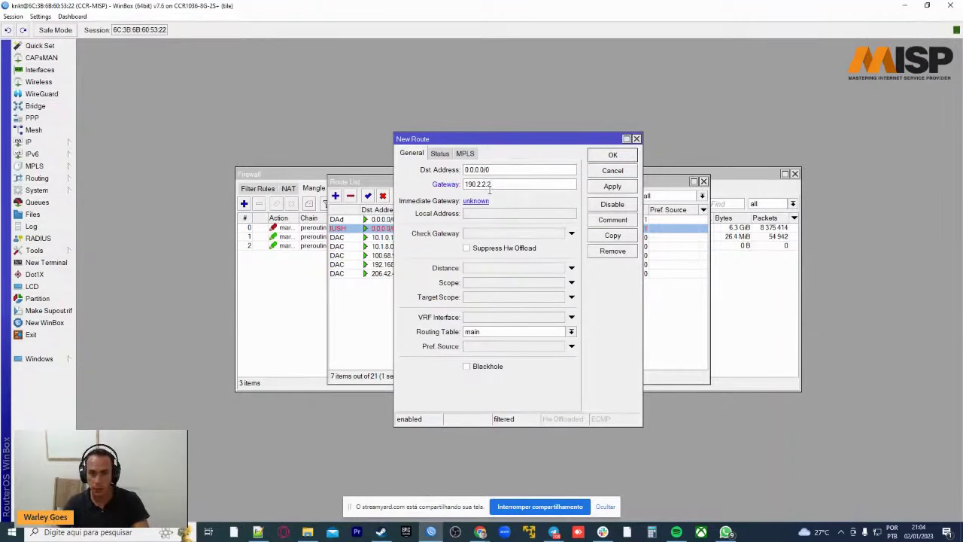
pyautogui.click(483, 234)
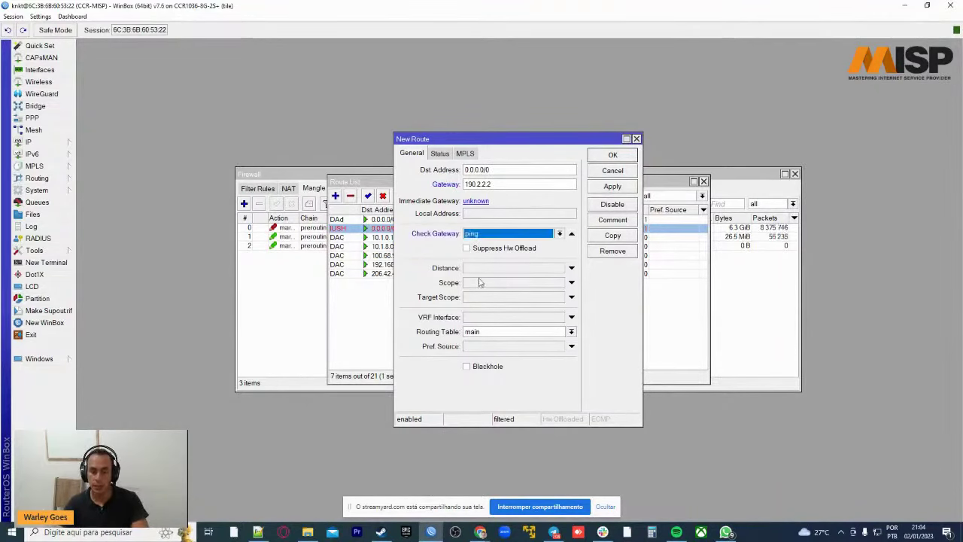
# Review the new route's destination, gateway and available routing tables.
pyautogui.click(481, 332)
pyautogui.click(481, 332)
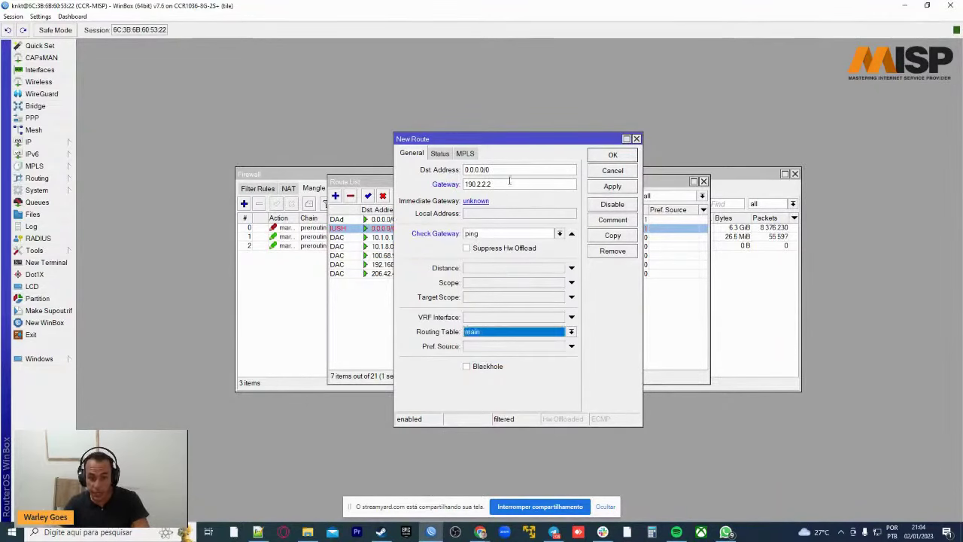
pyautogui.click(446, 185)
pyautogui.click(488, 170)
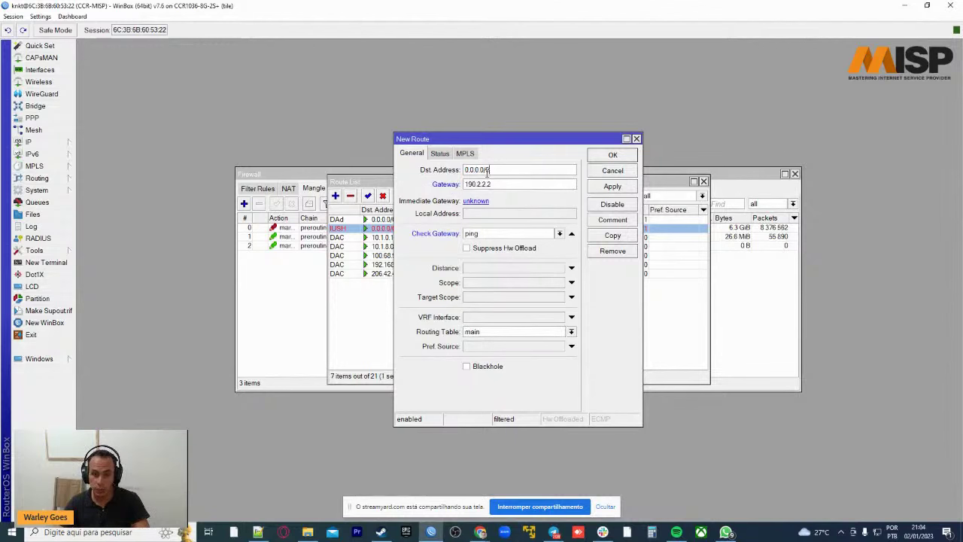
pyautogui.click(440, 170)
pyautogui.click(507, 167)
pyautogui.click(435, 172)
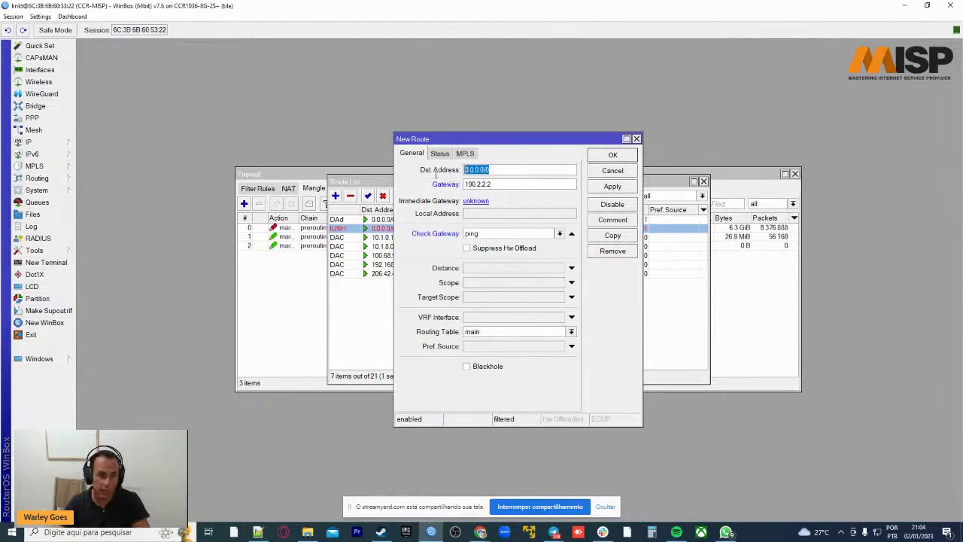
pyautogui.click(507, 184)
pyautogui.click(446, 185)
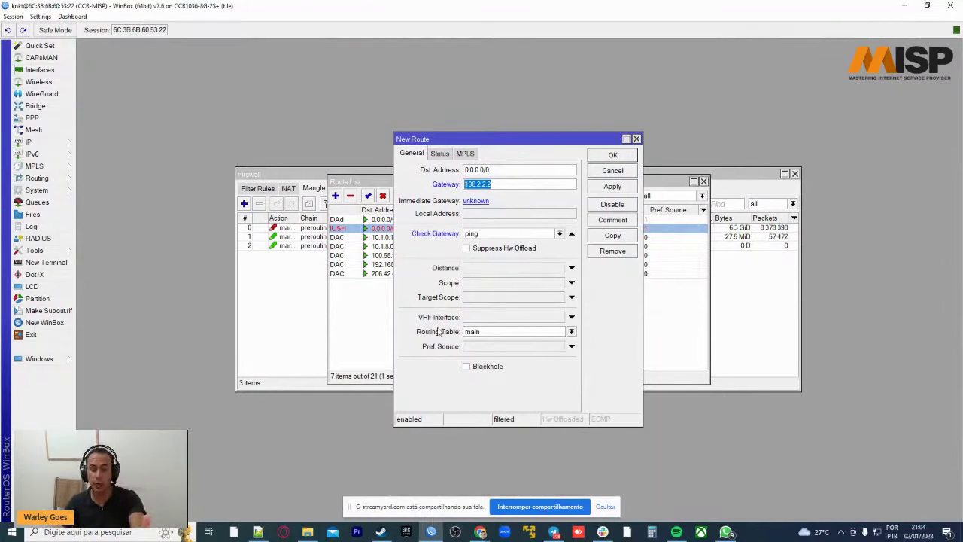
pyautogui.click(491, 336)
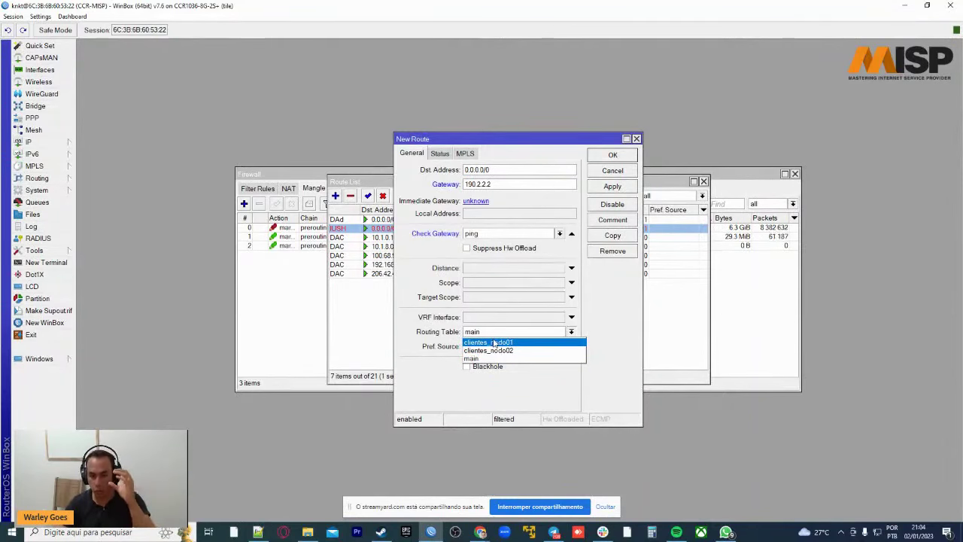
pyautogui.click(452, 202)
pyautogui.moveTo(497, 184); pyautogui.dragTo(400, 197)
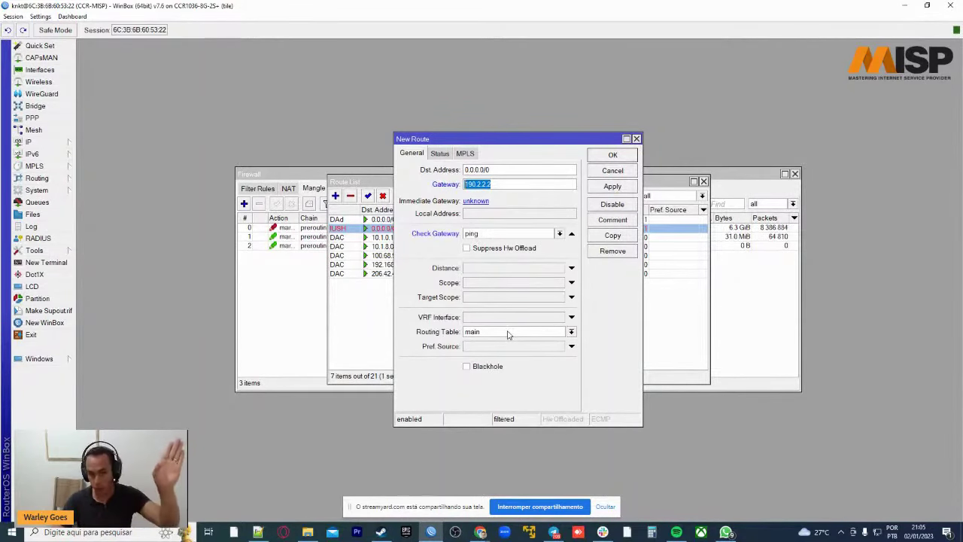
pyautogui.click(508, 184)
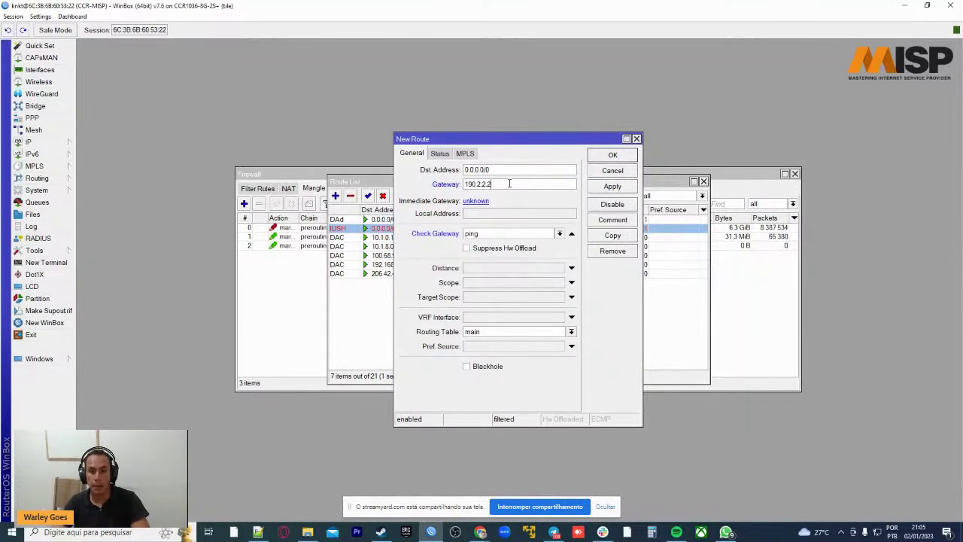
pyautogui.moveTo(510, 184); pyautogui.dragTo(453, 228)
pyautogui.moveTo(500, 186); pyautogui.dragTo(452, 186)
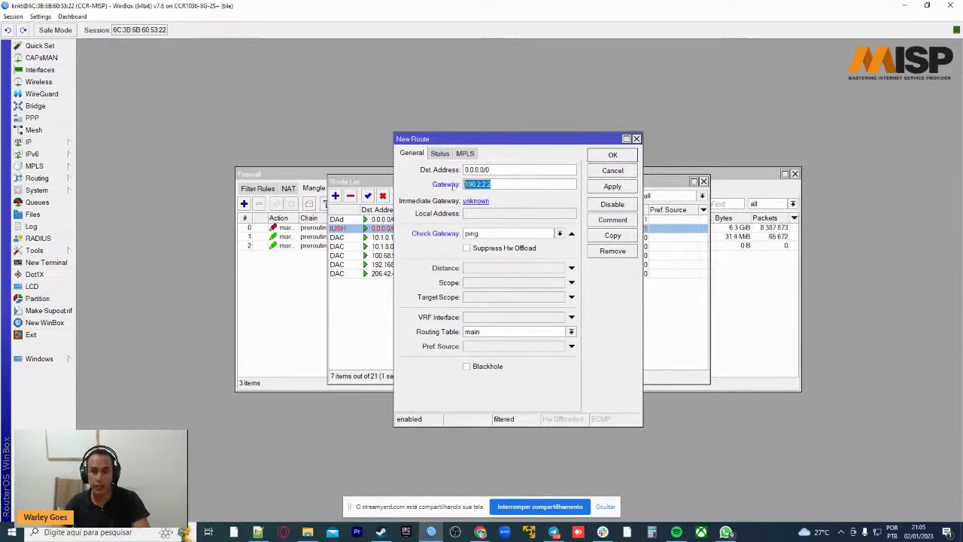
pyautogui.click(502, 184)
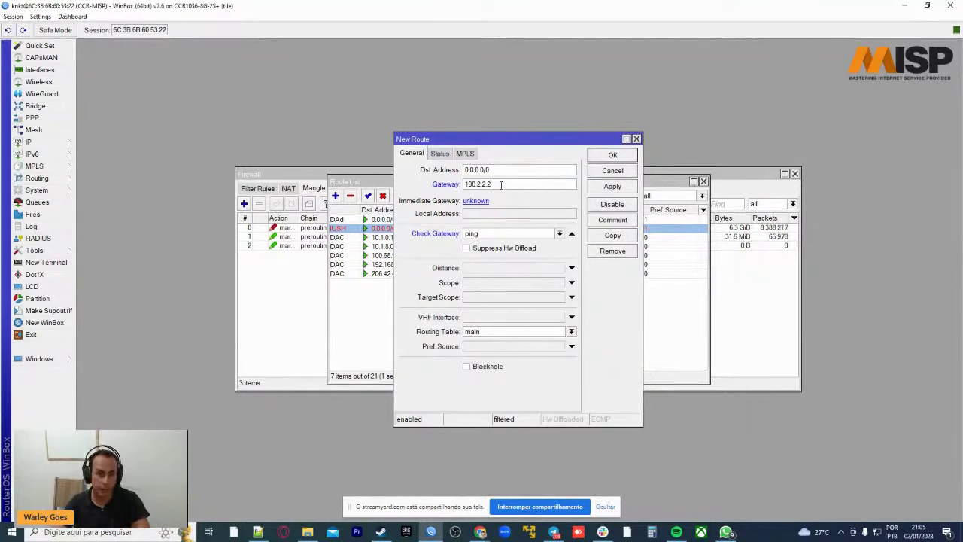
# Assign the 190.2.2.2 default route to the clientes_nodo02 routing table and save it.
pyautogui.click(495, 333)
pyautogui.click(489, 350)
pyautogui.click(612, 155)
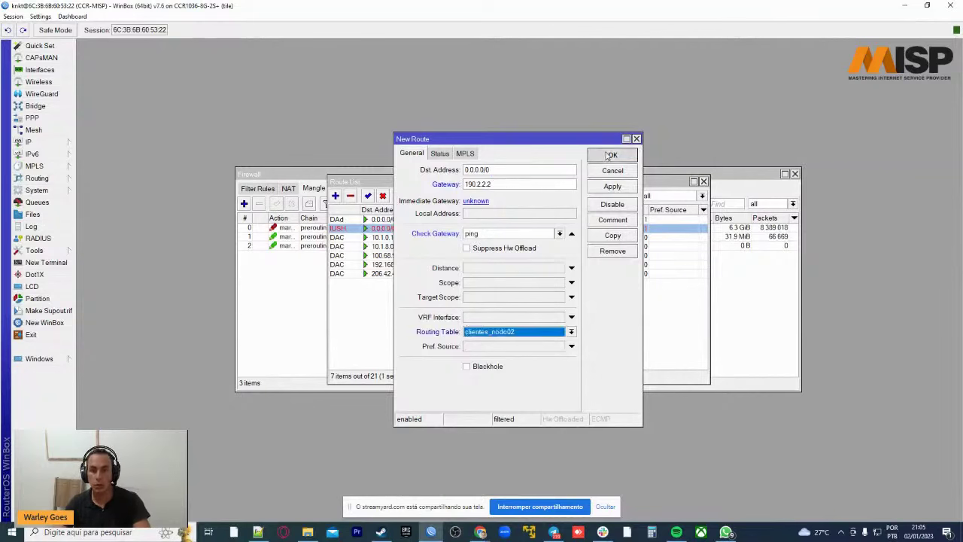
pyautogui.click(443, 348)
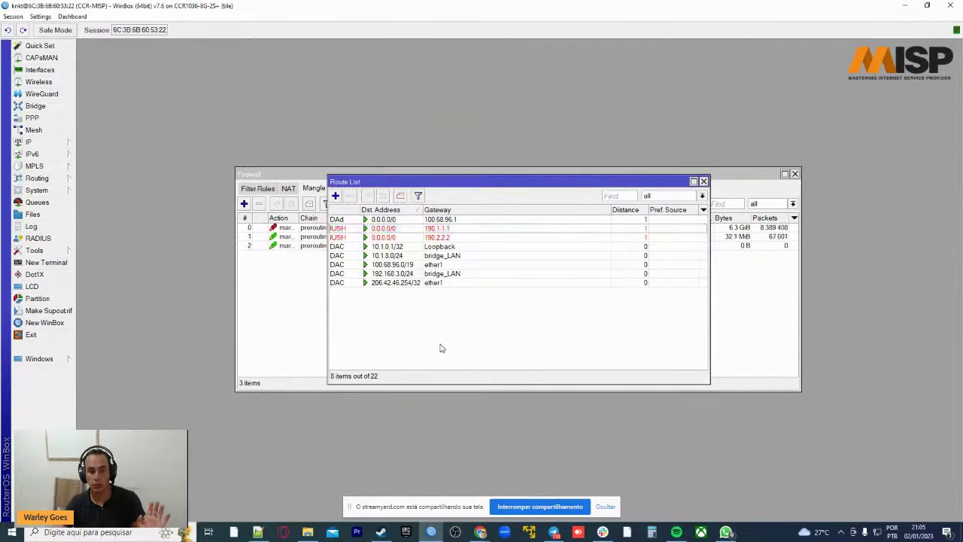
# Maximize the route list, add the Routing Table column to it and widen that column.
pyautogui.click(693, 181)
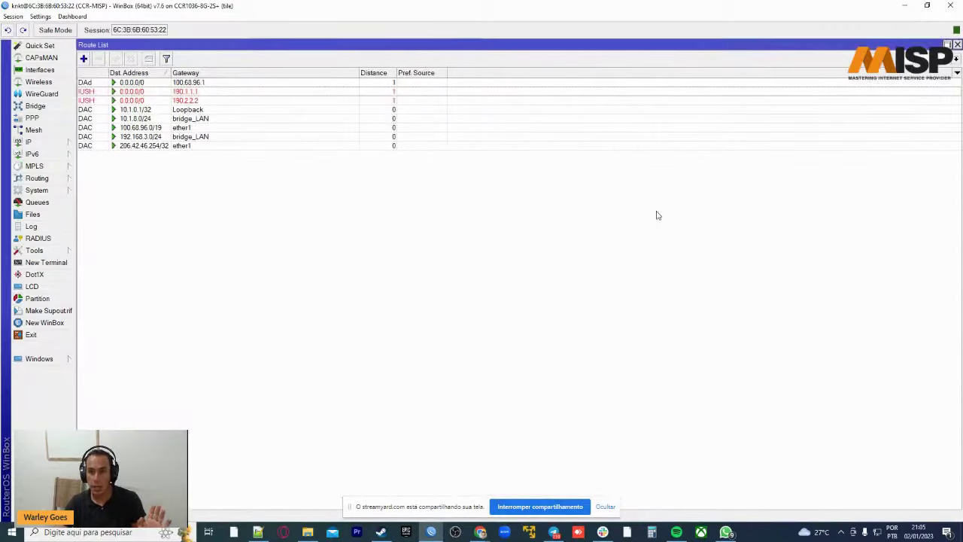
pyautogui.click(957, 73)
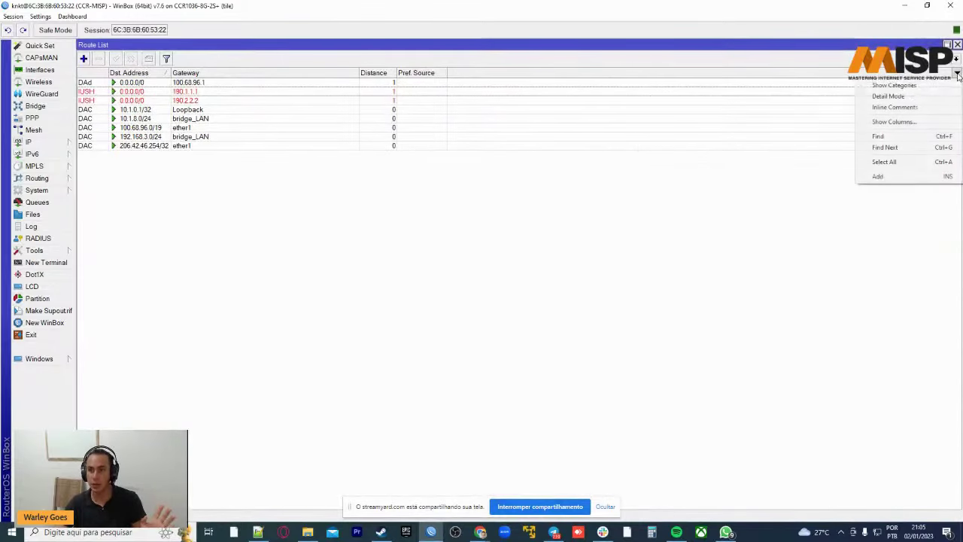
pyautogui.click(893, 122)
pyautogui.moveTo(531, 243); pyautogui.dragTo(531, 362)
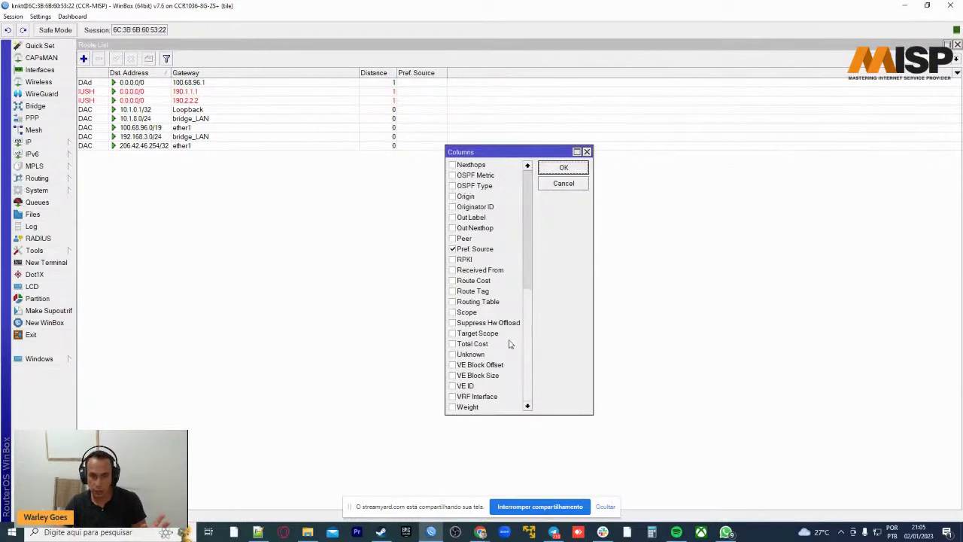
pyautogui.click(454, 301)
pyautogui.click(564, 168)
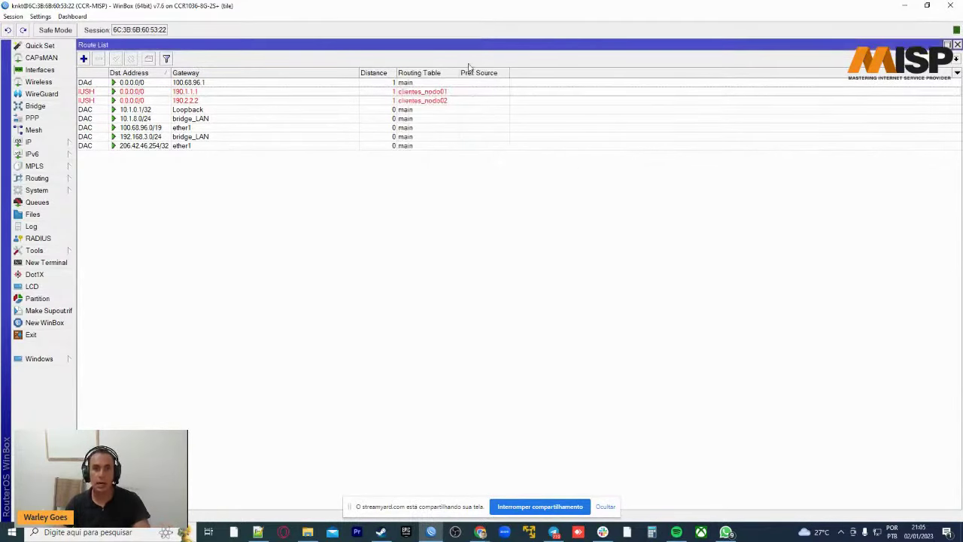
pyautogui.moveTo(460, 72); pyautogui.dragTo(487, 72)
# Increase the interface zoom to enlarge the route list's text.
pyautogui.click(186, 92)
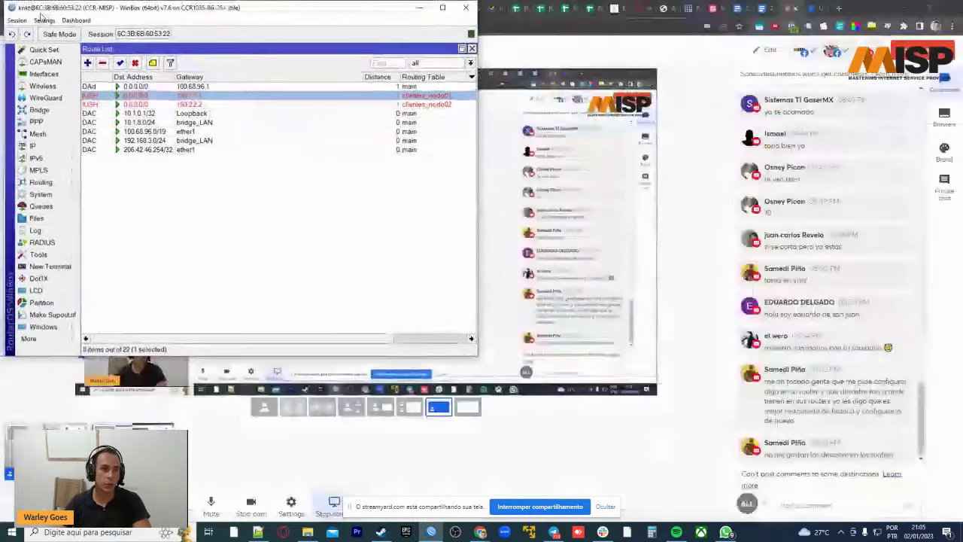
pyautogui.doubleClick(41, 8)
pyautogui.doubleClick(54, 9)
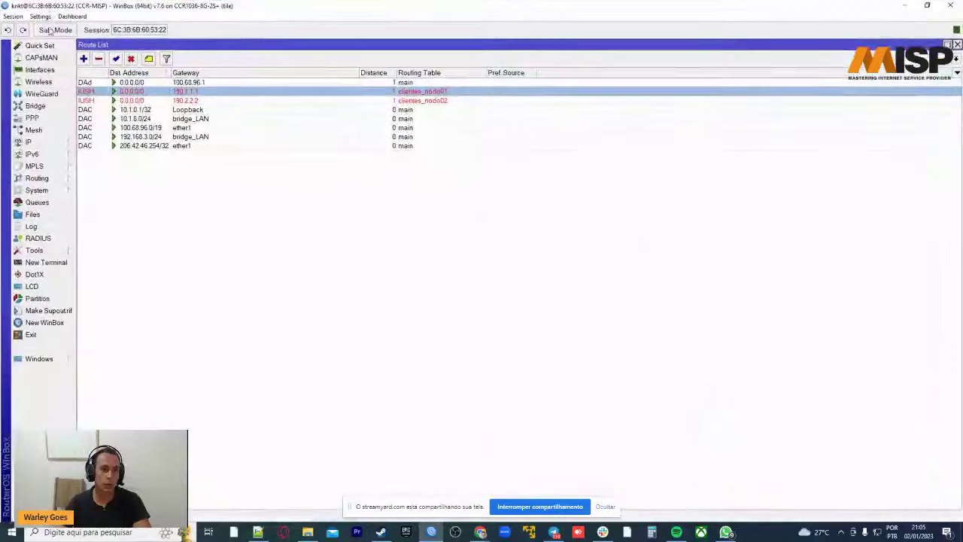
pyautogui.click(40, 15)
pyautogui.click(62, 58)
pyautogui.click(421, 248)
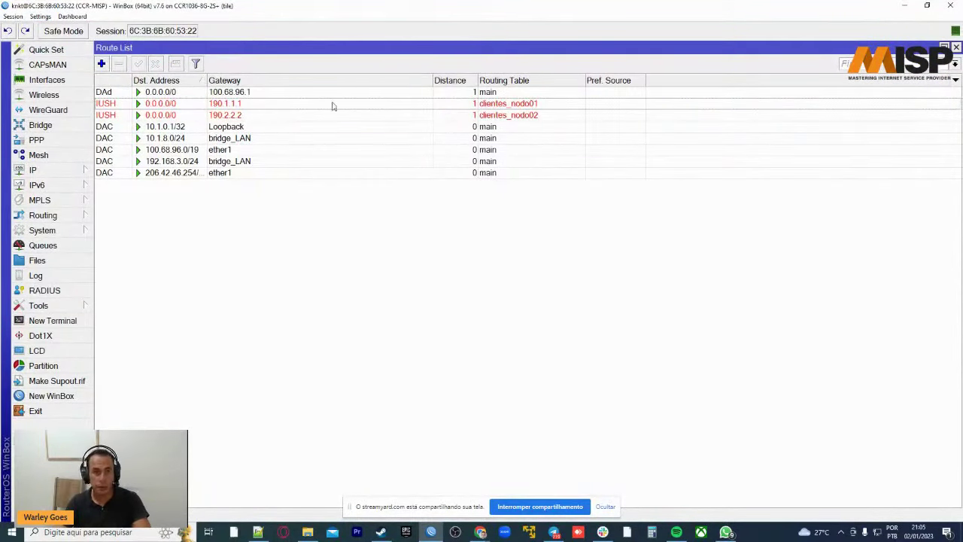
# Review the default routes of the clientes_nodo01 and clientes_nodo02 tables and close the route list.
pyautogui.click(239, 104)
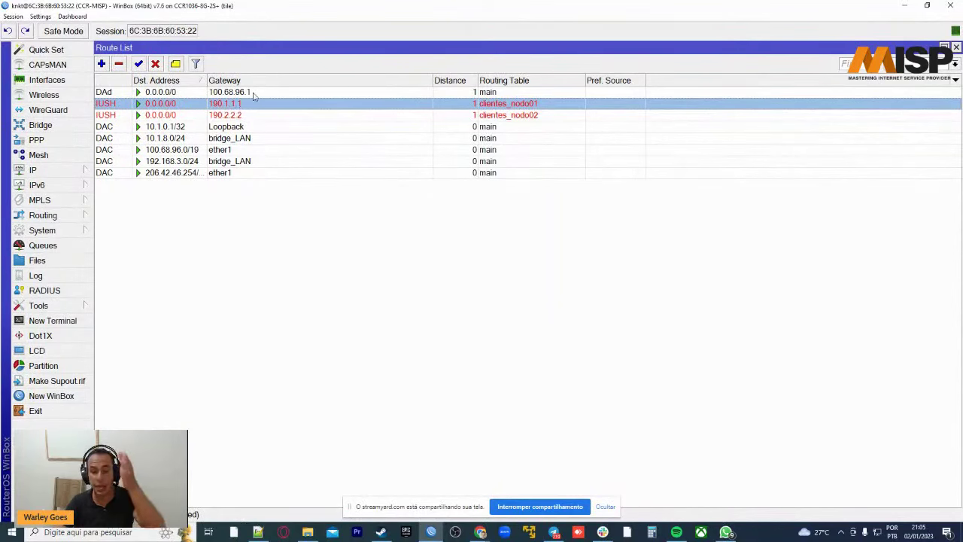
pyautogui.click(524, 117)
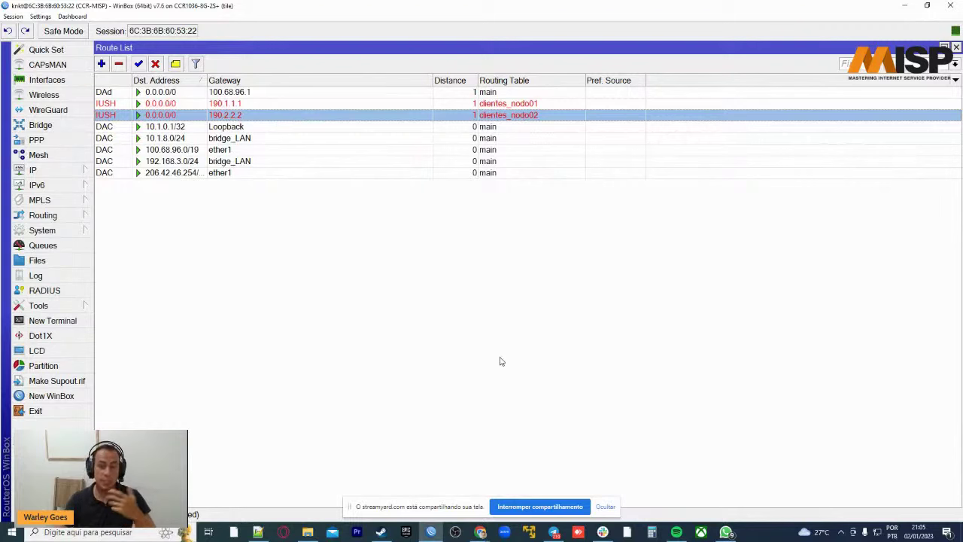
pyautogui.click(505, 356)
pyautogui.click(529, 106)
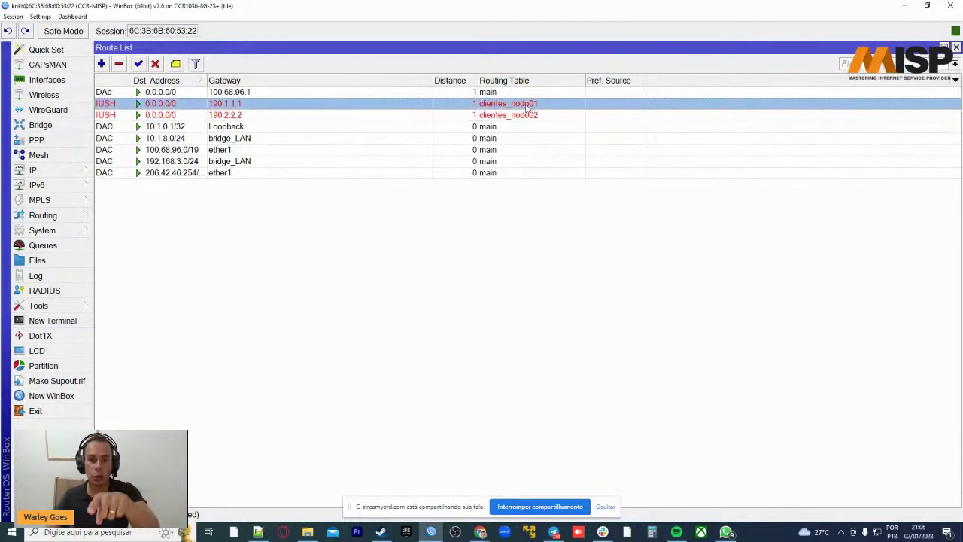
pyautogui.click(536, 118)
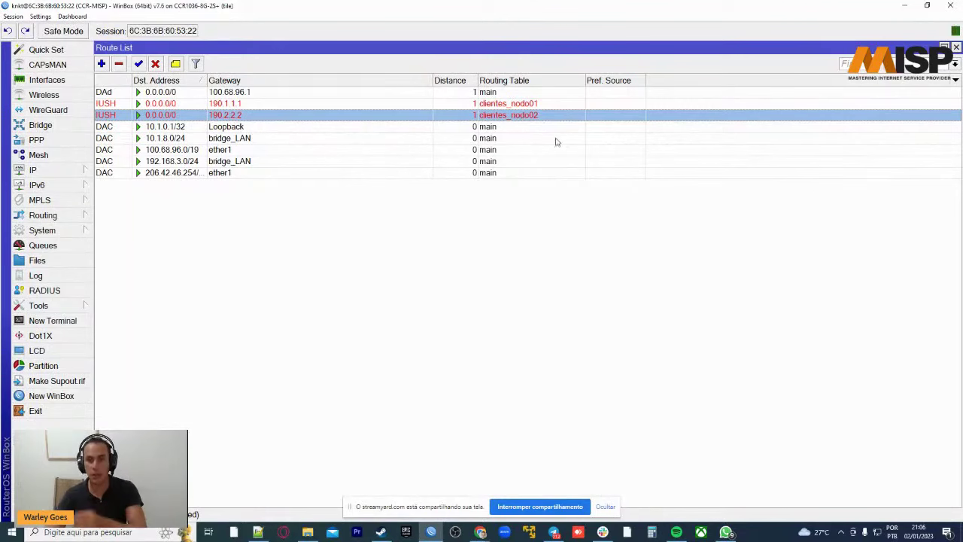
pyautogui.click(957, 47)
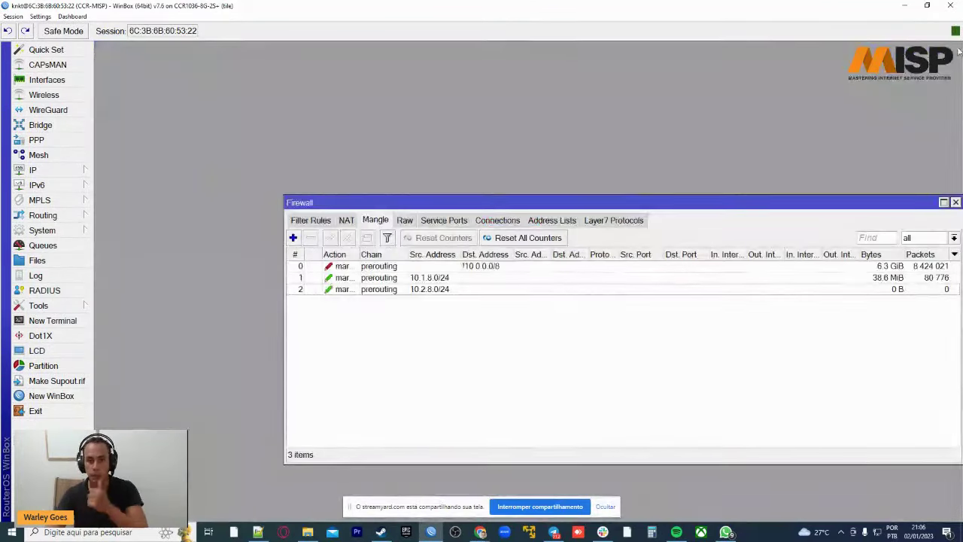